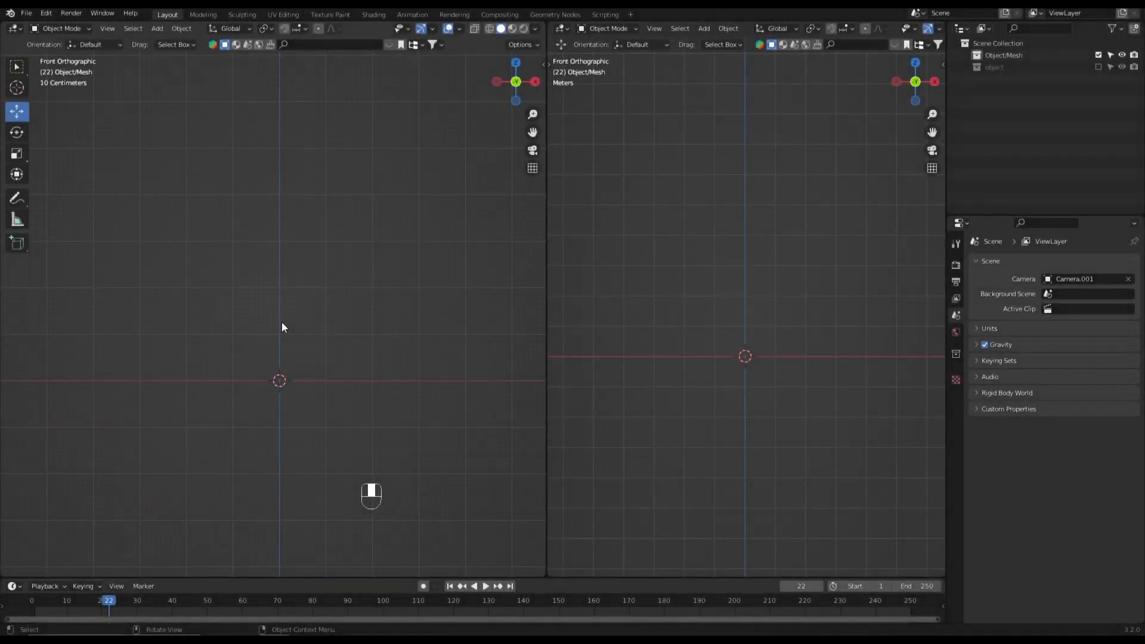
- Add a 2 m cube, enable snapping and move the cube up 1 m along Z to rest on the ground line
key(shift+a)
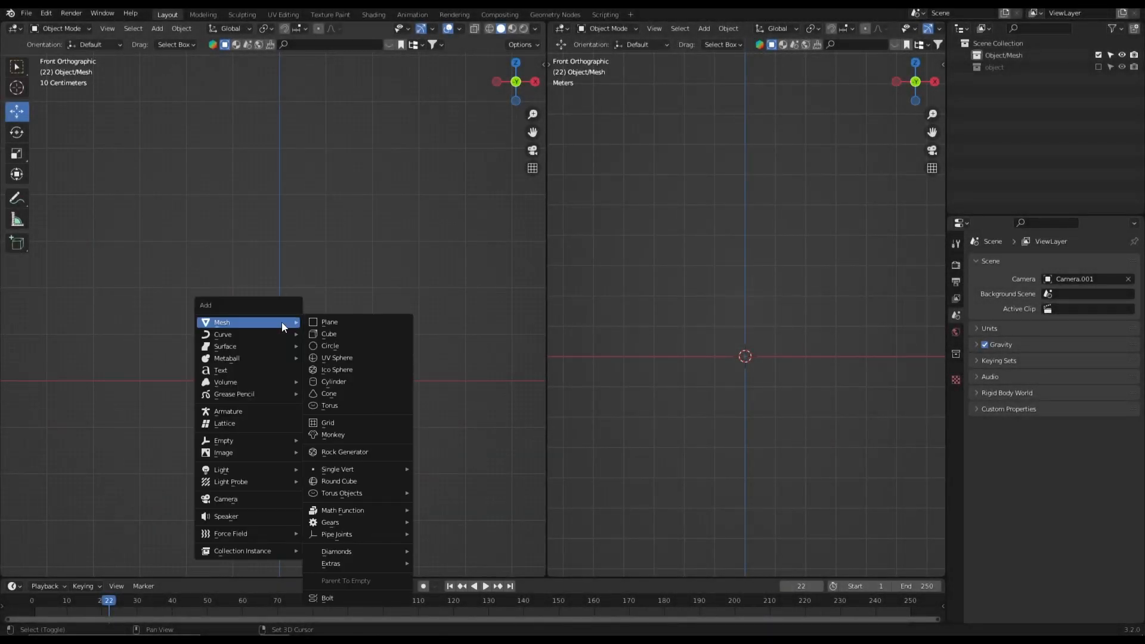
click(343, 335)
click(287, 29)
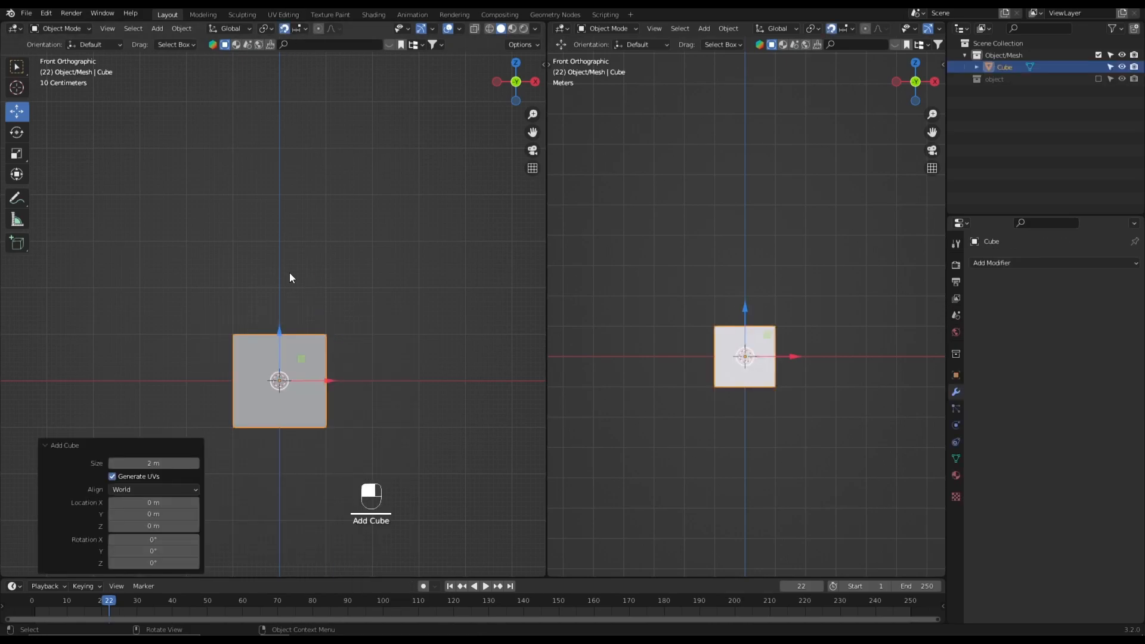
scroll(285, 262, up, 2)
drag(283, 392, 284, 317)
shift+middle_drag(259, 297, 306, 274)
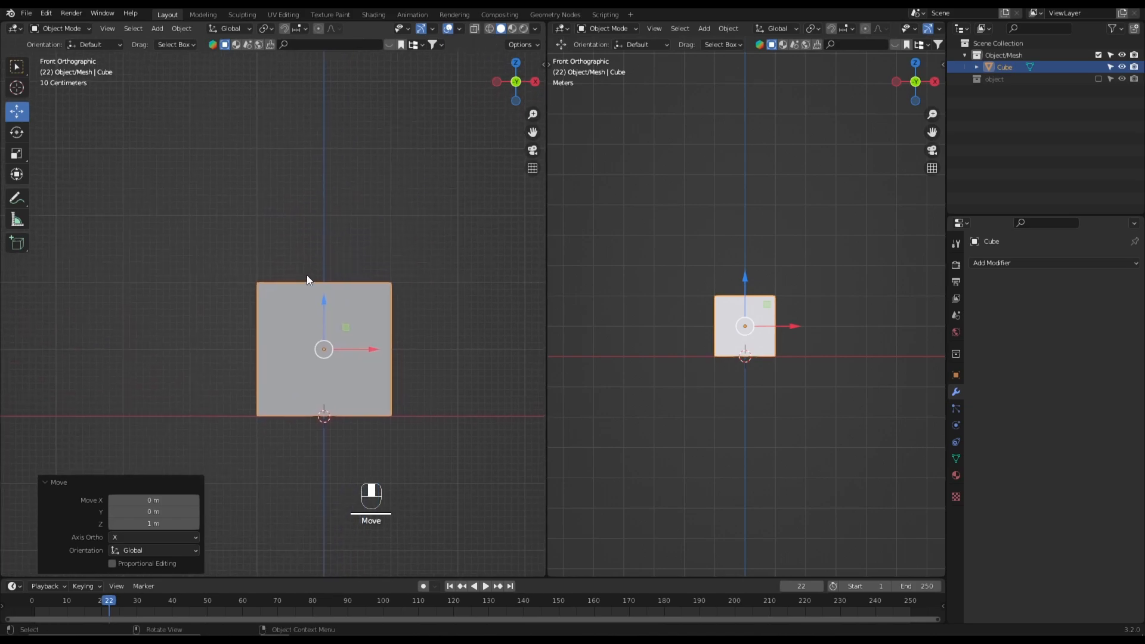
- Extrude the cube's top and -X side faces as individual faces by 1.1 m in Edit Mode, and switch to edge selection
key(Tab)
middle_click(300, 277)
key(3)
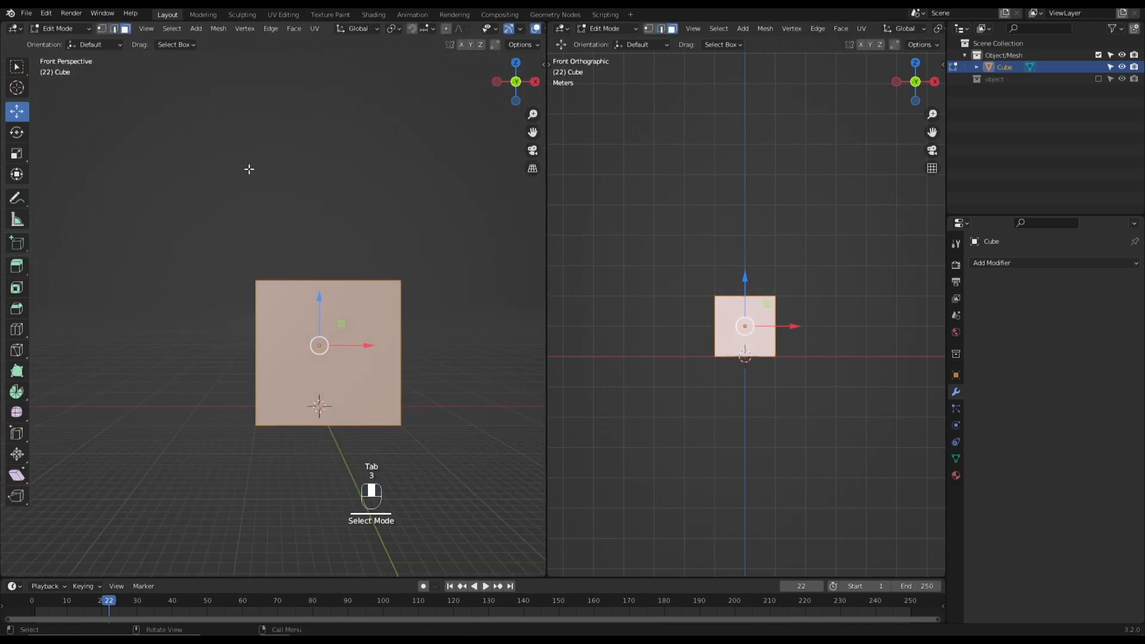
click(249, 169)
middle_drag(248, 169, 308, 216)
shift+click(277, 276)
shift+click(249, 310)
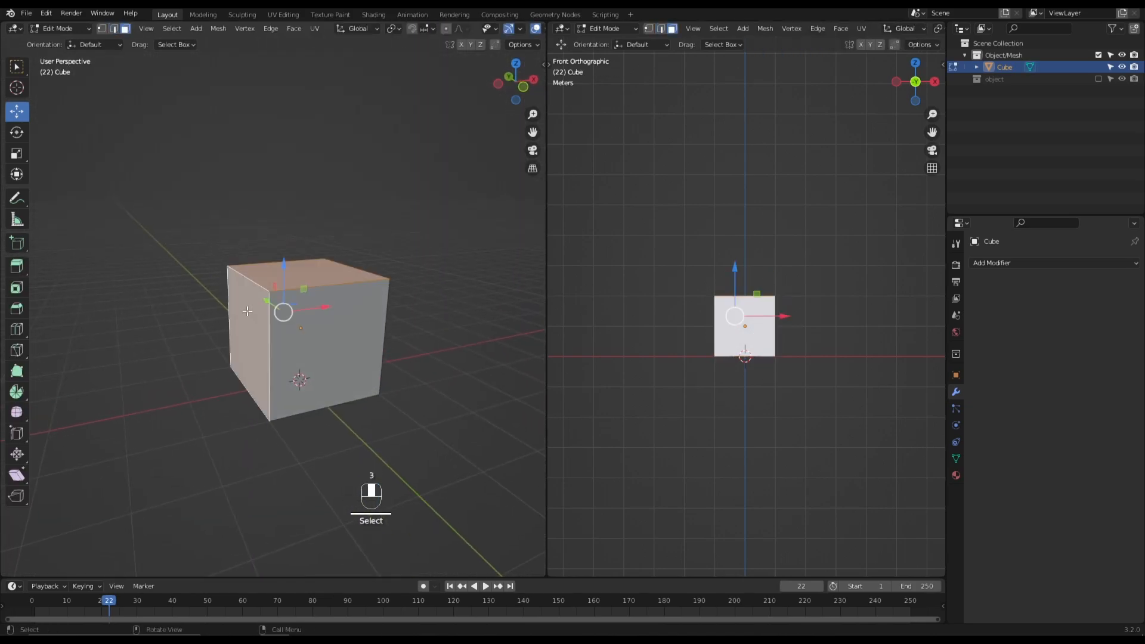
key(grave)
key(alt+e)
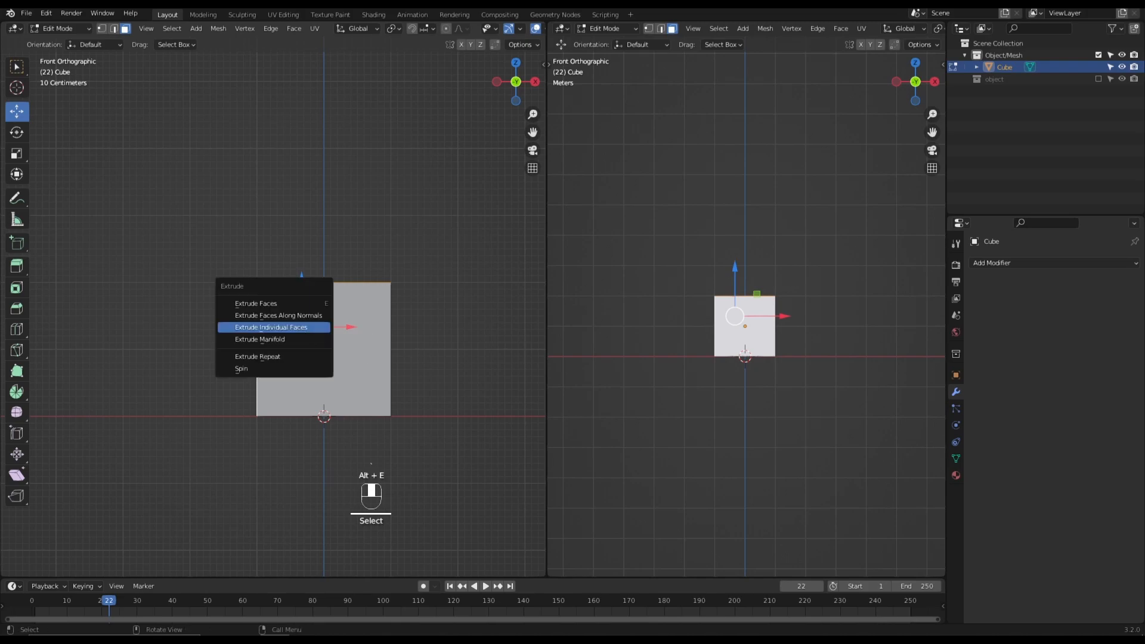
click(310, 327)
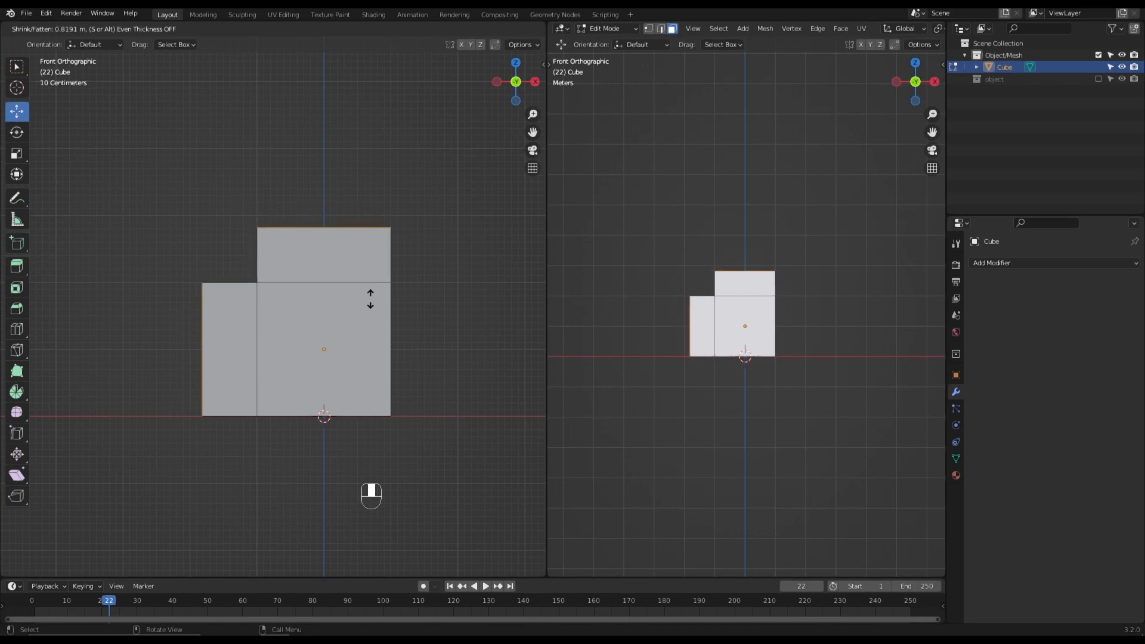
click(377, 290)
middle_drag(377, 290, 381, 330)
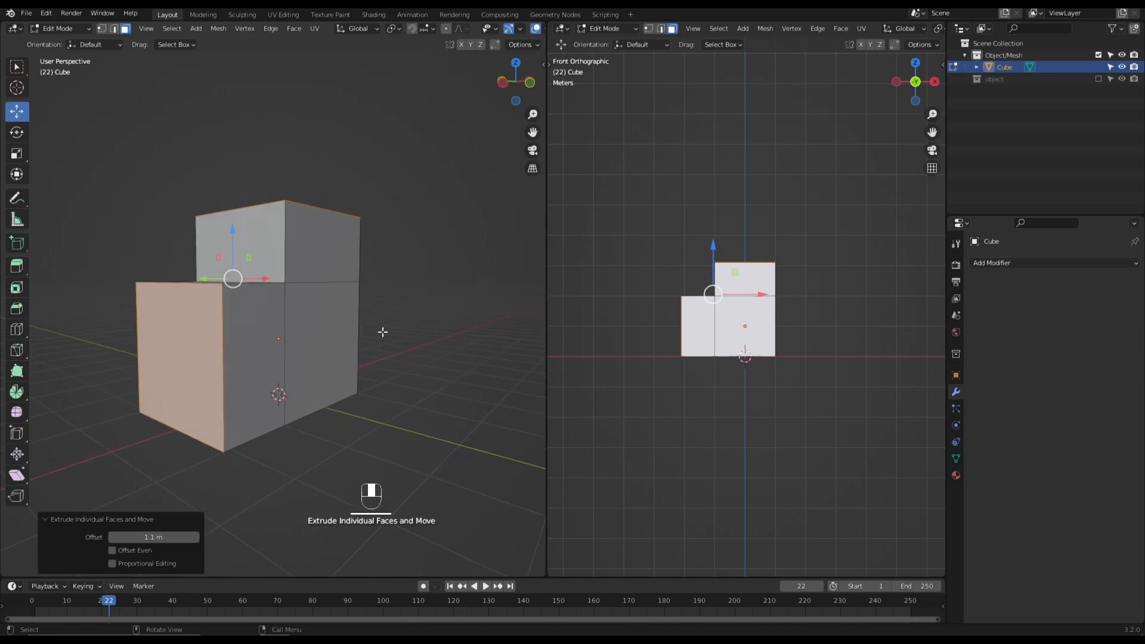
key(2)
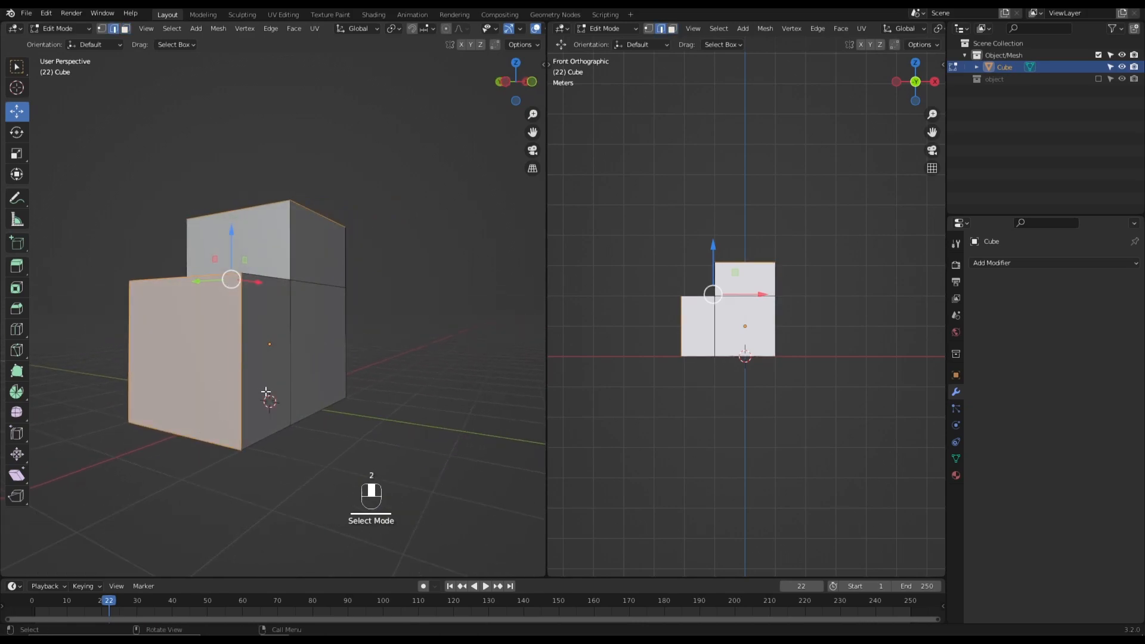
key(KP_1)
key(ctrl+b)
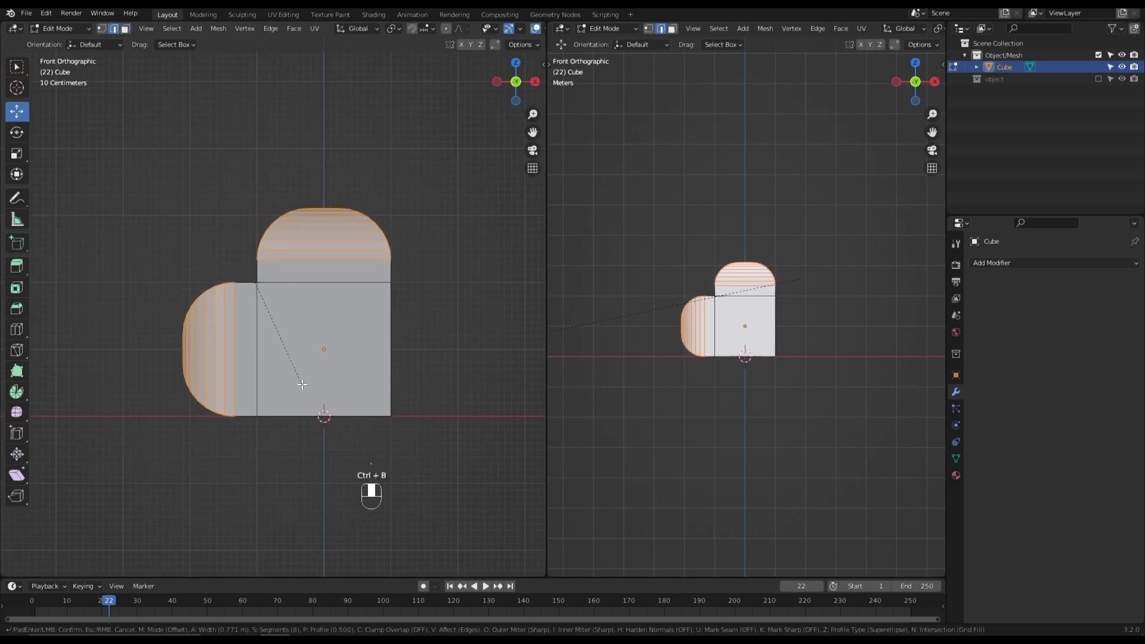
right_click(303, 385)
- Bevel only the four outer end edges of the two extruded blocks by about 1 m with 8 segments, forming rounded lobes
click(166, 187)
middle_drag(192, 220, 204, 273)
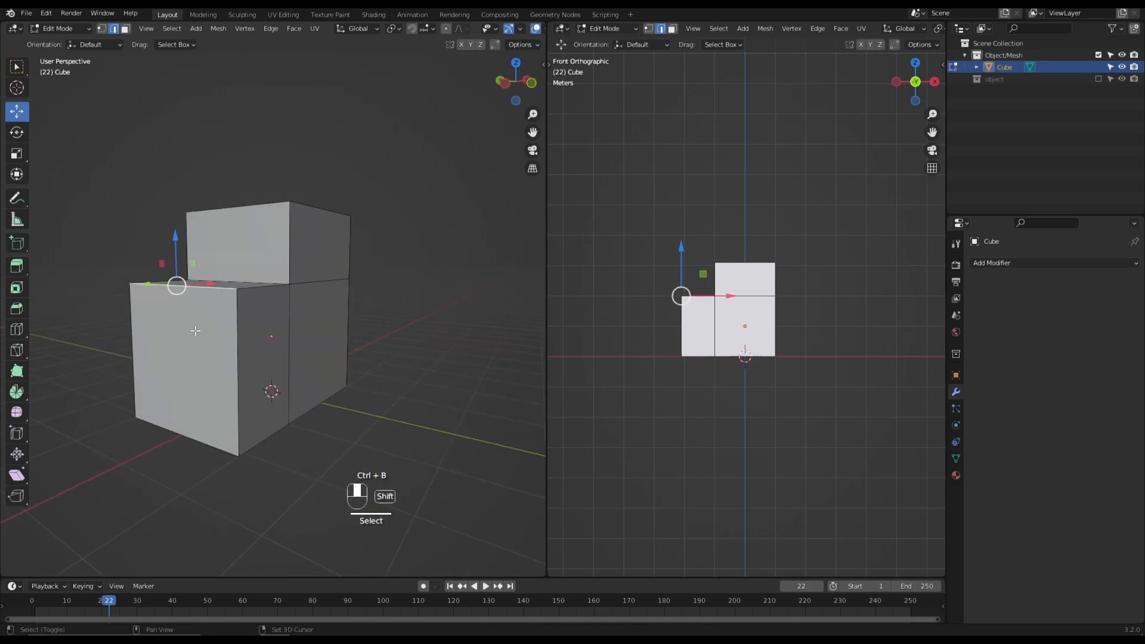
shift+click(196, 438)
shift+click(265, 203)
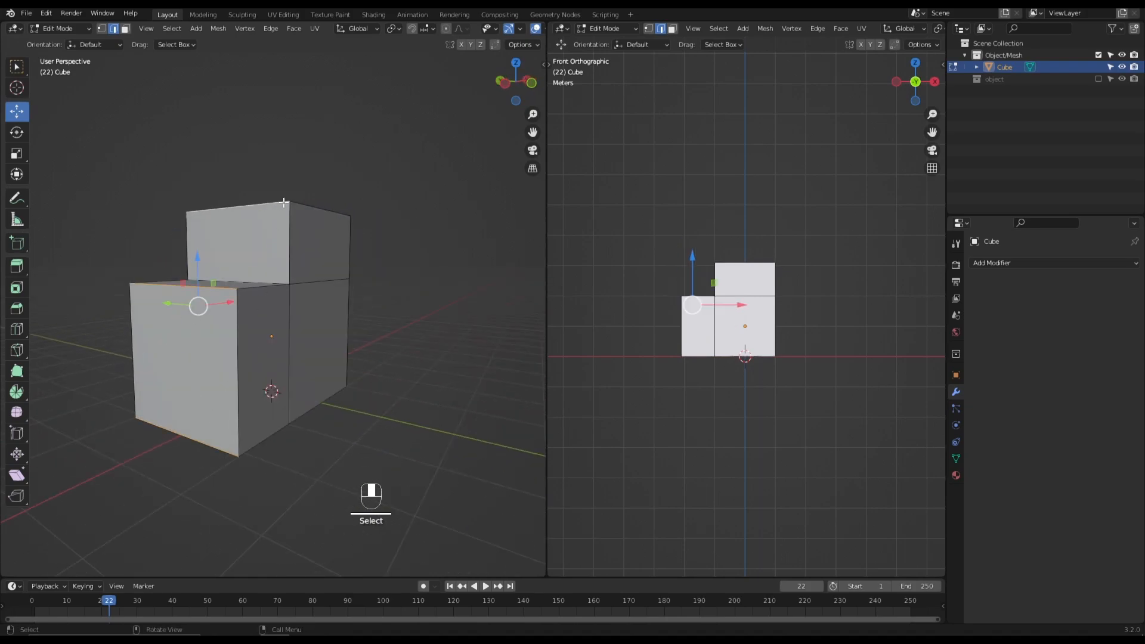
middle_drag(254, 207, 105, 231)
click(379, 211)
key(KP_1)
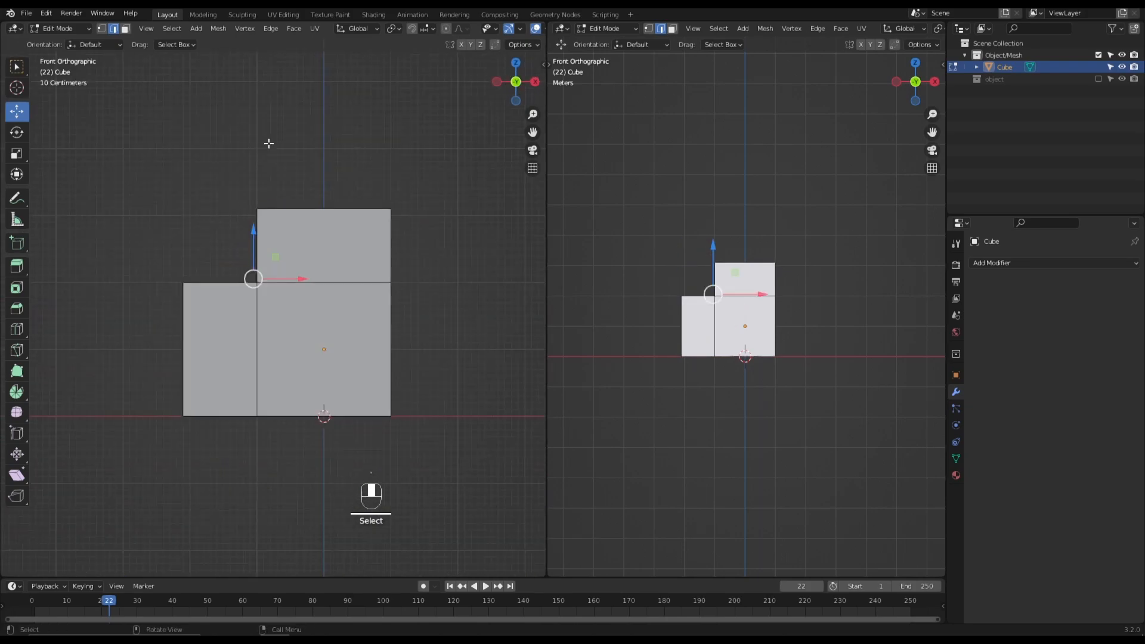
key(ctrl+b)
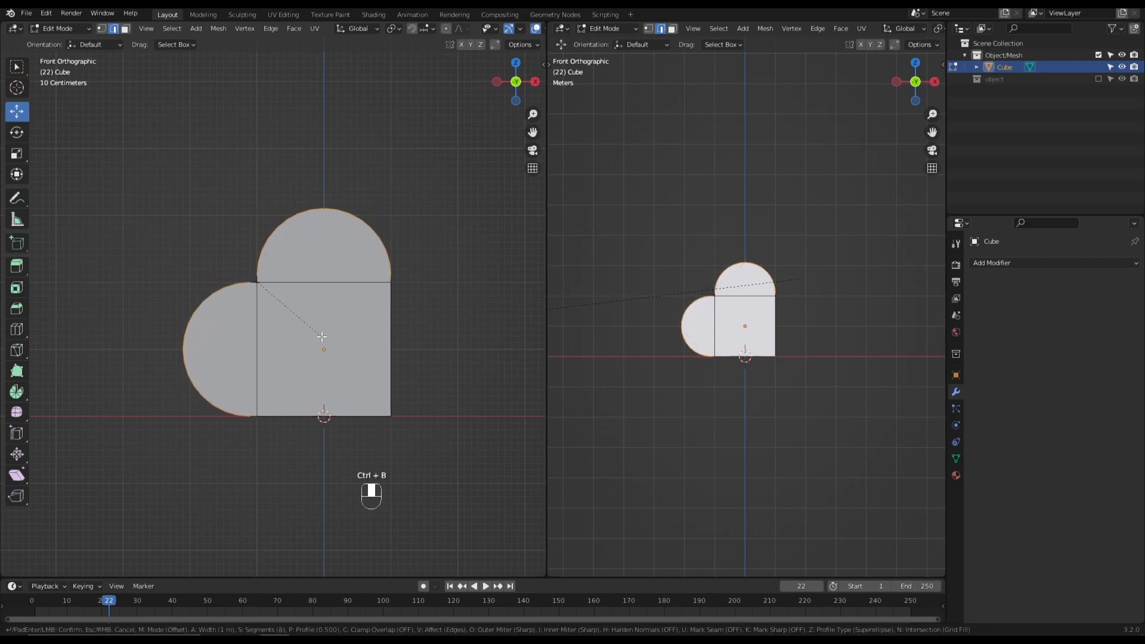
click(320, 335)
- Dissolve the middle seam edge running along the crest of the rounded side lobe
middle_drag(226, 317, 356, 292)
click(460, 289)
scroll(332, 326, up, 2)
alt+click(320, 314)
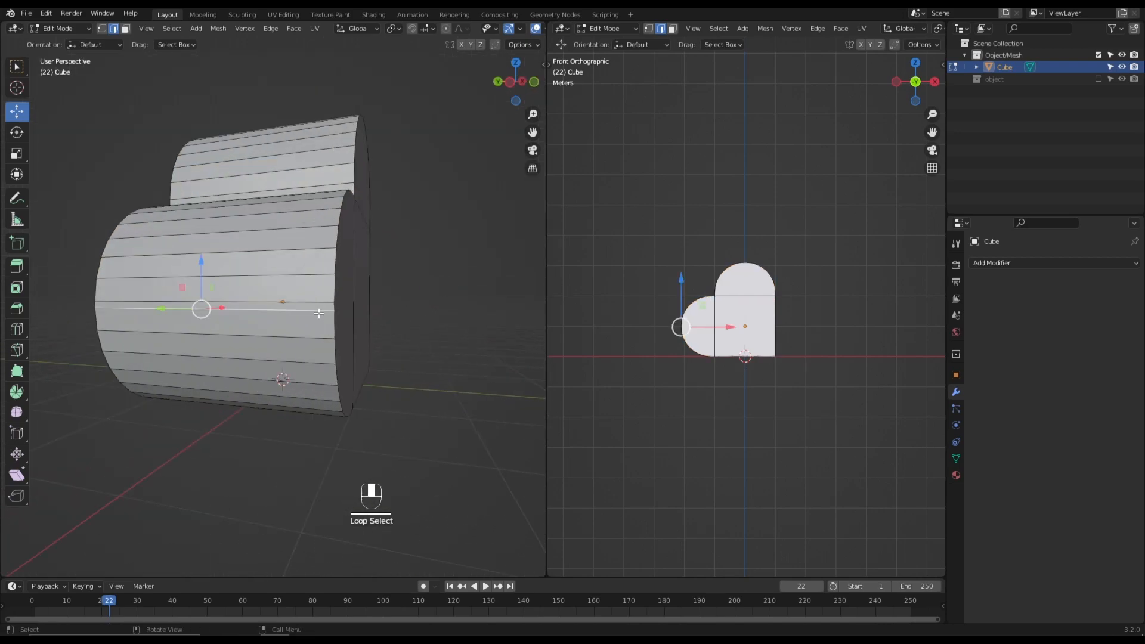
key(x)
click(319, 313)
- Dissolve the middle seam edge along the crest of the top lobe and return to Object Mode
middle_drag(319, 313, 340, 216)
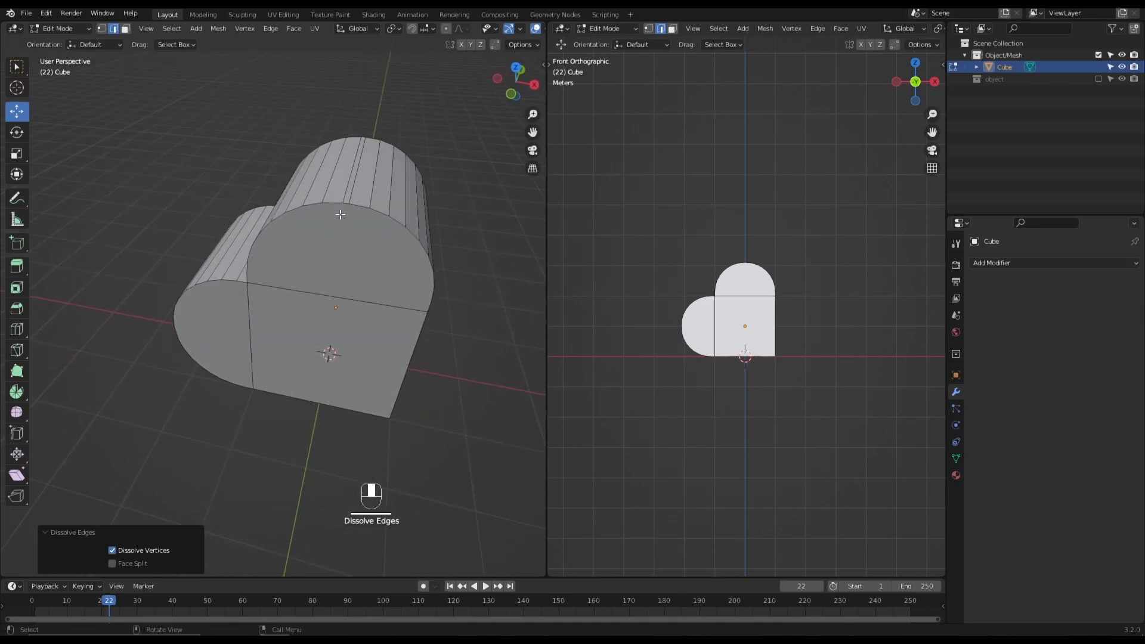
alt+click(352, 201)
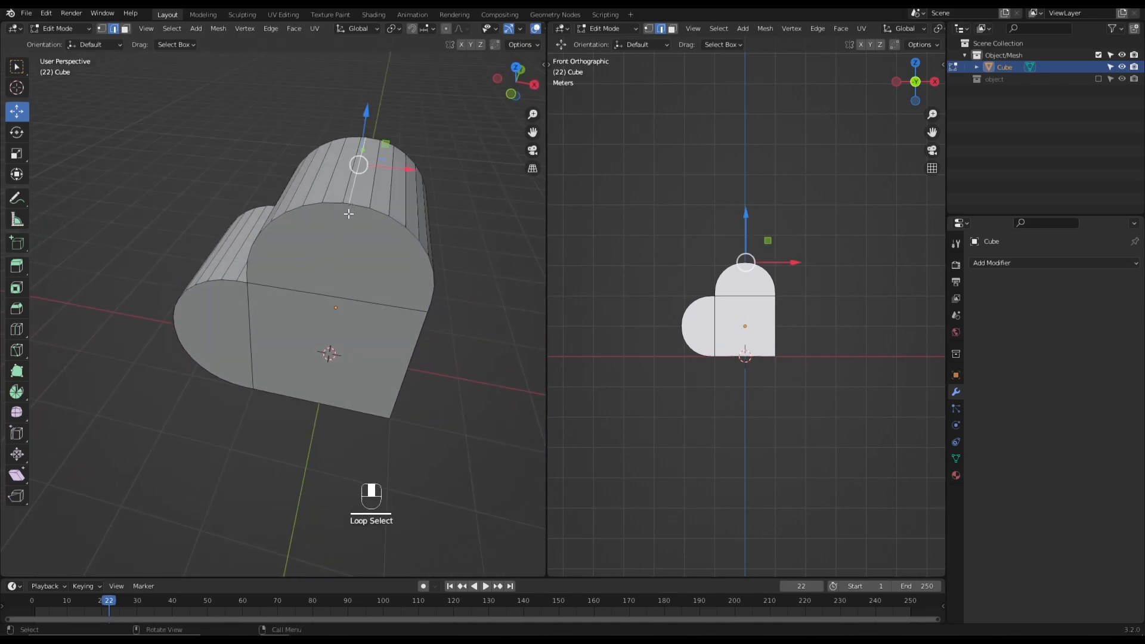
key(x)
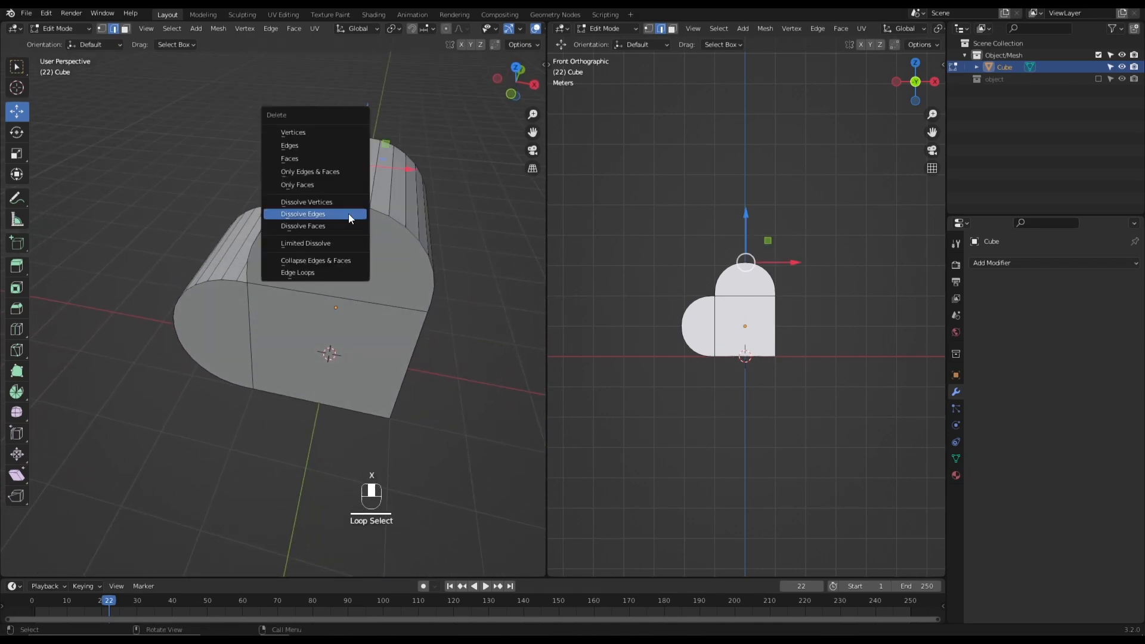
click(348, 213)
middle_drag(349, 214, 321, 194)
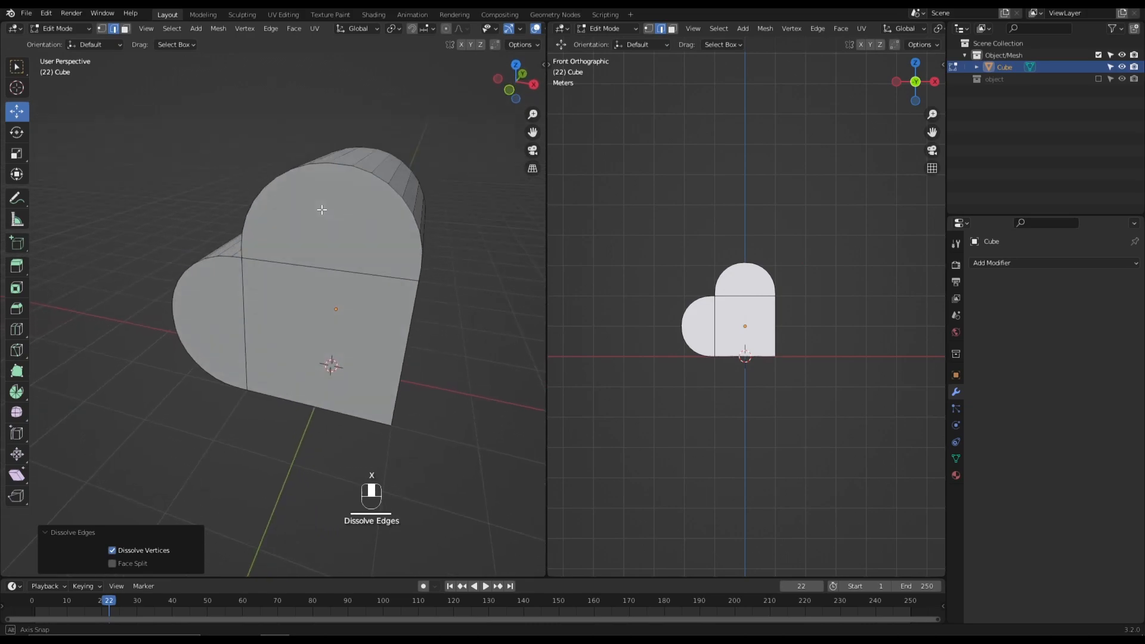
key(Tab)
scroll(330, 252, up, 1)
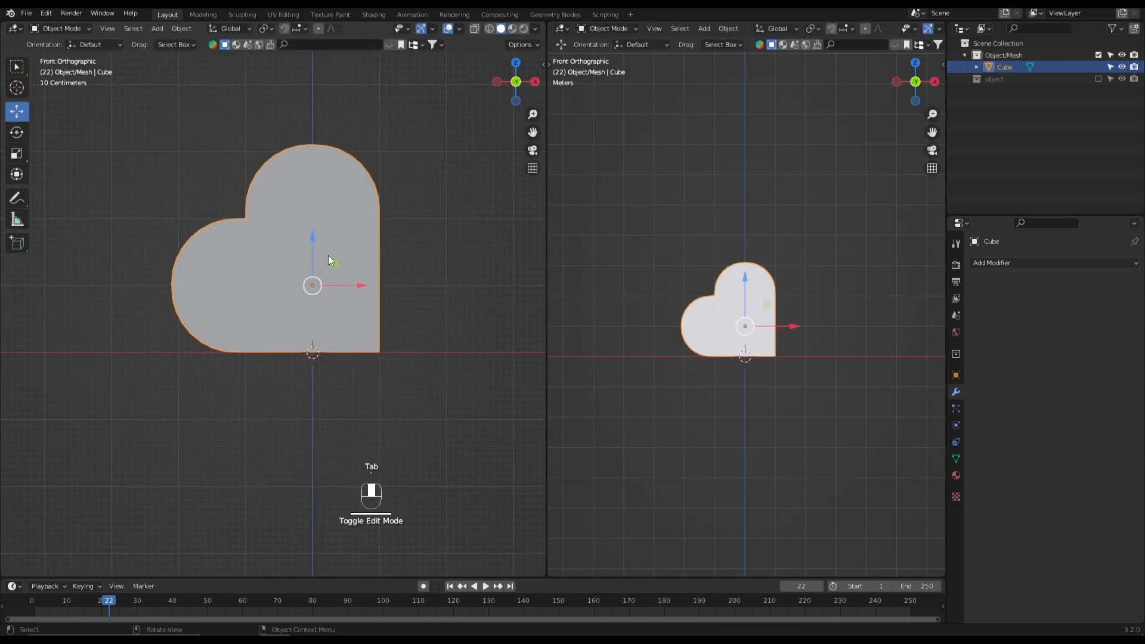
scroll(328, 256, up, 1)
middle_drag(325, 293, 346, 307)
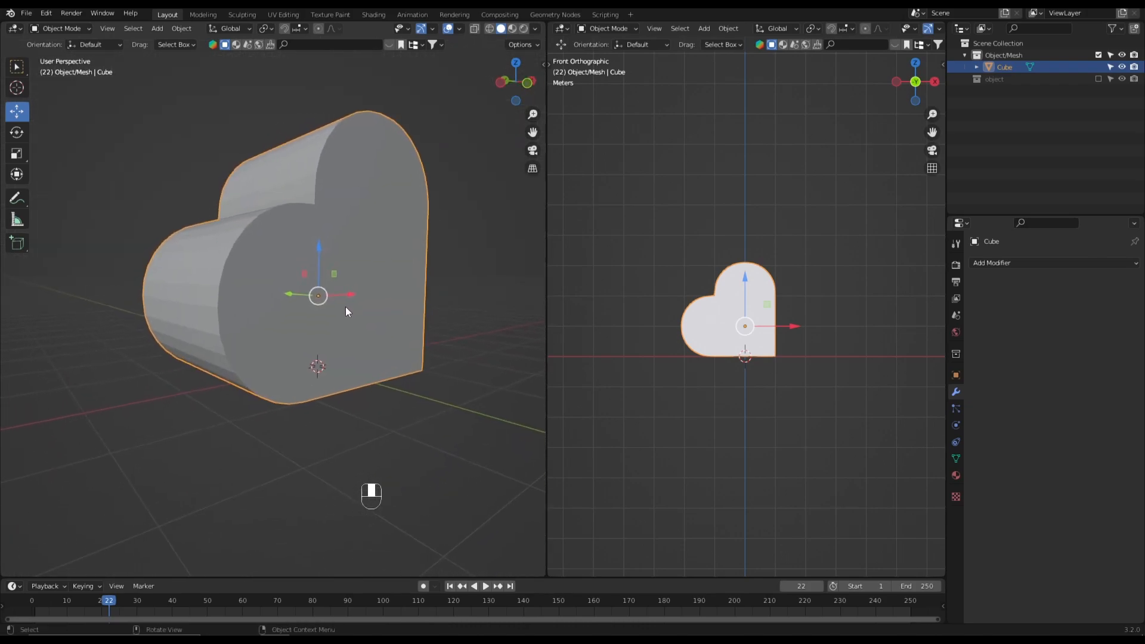
- Select all outer outline edges of the heart's front and back faces in Edit Mode
key(Tab)
alt+click(219, 321)
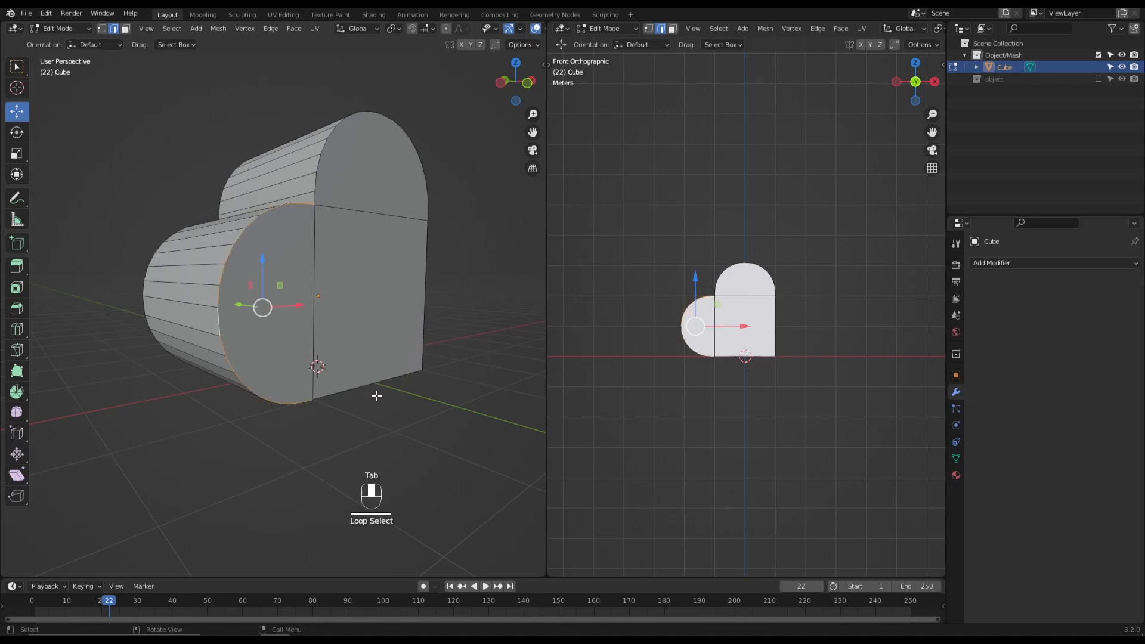
alt+shift+click(323, 252)
alt+shift+click(315, 191)
middle_drag(315, 191, 216, 272)
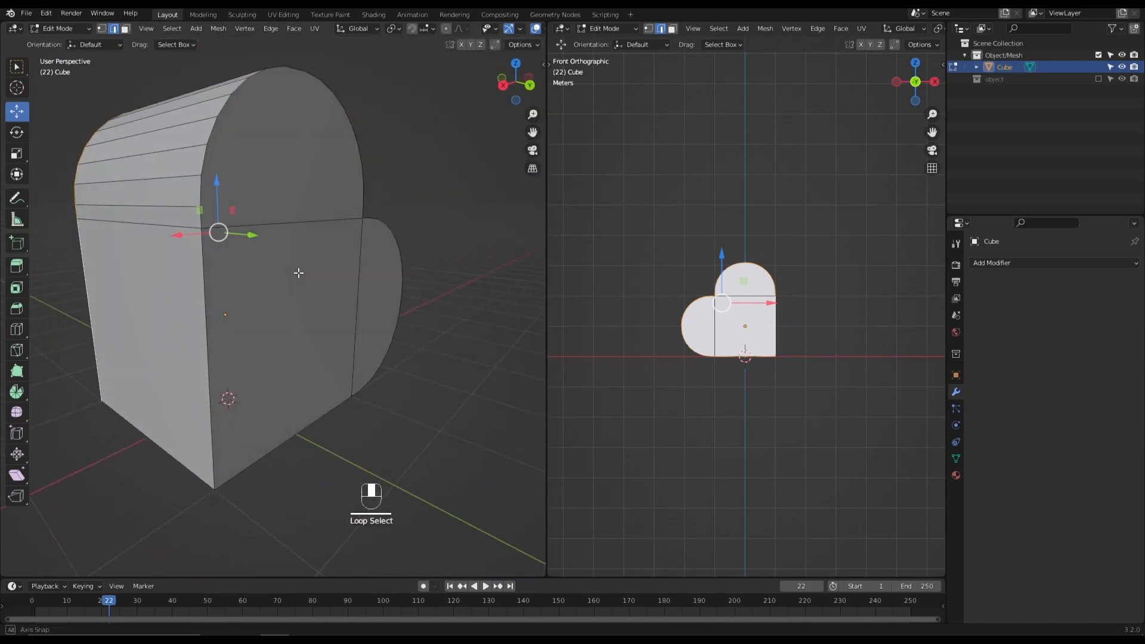
alt+shift+click(207, 267)
alt+shift+click(199, 195)
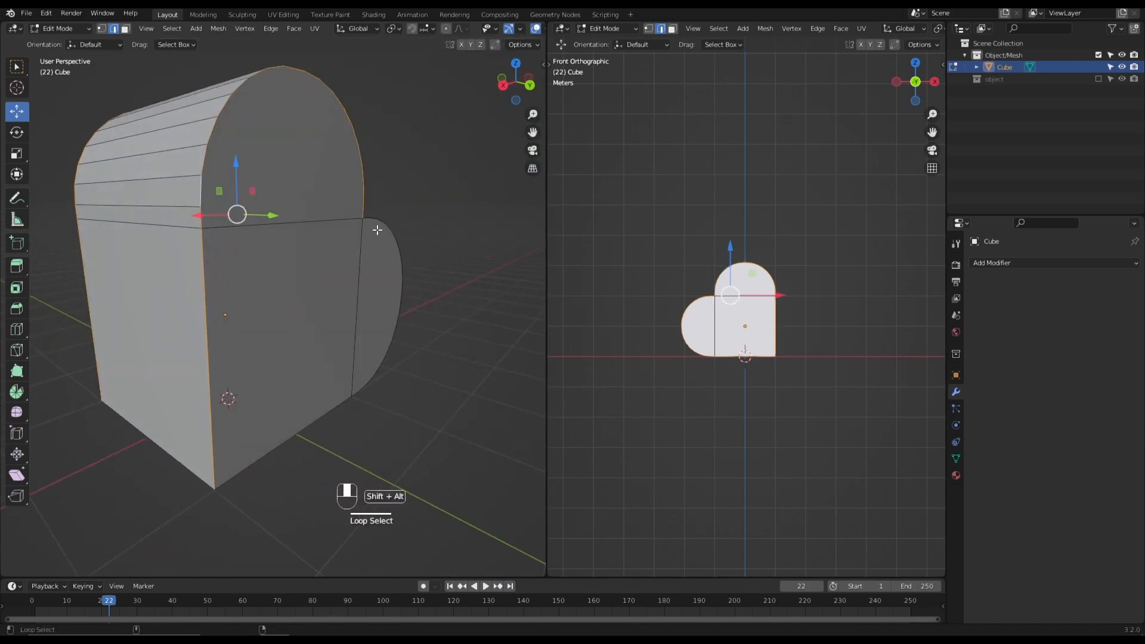
alt+shift+click(374, 219)
middle_drag(417, 261, 359, 262)
alt+shift+click(290, 408)
middle_drag(394, 381, 311, 376)
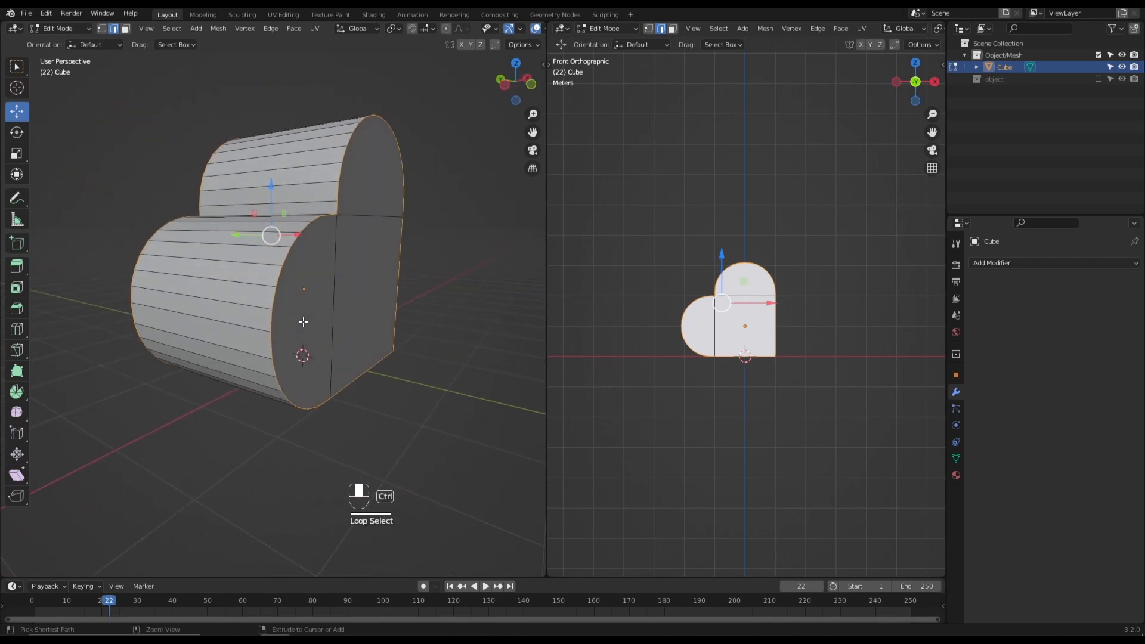
- Try beveling the outline edges by 0.99 m with 8 segments and dissolving the seam loop around the middle
key(ctrl+b)
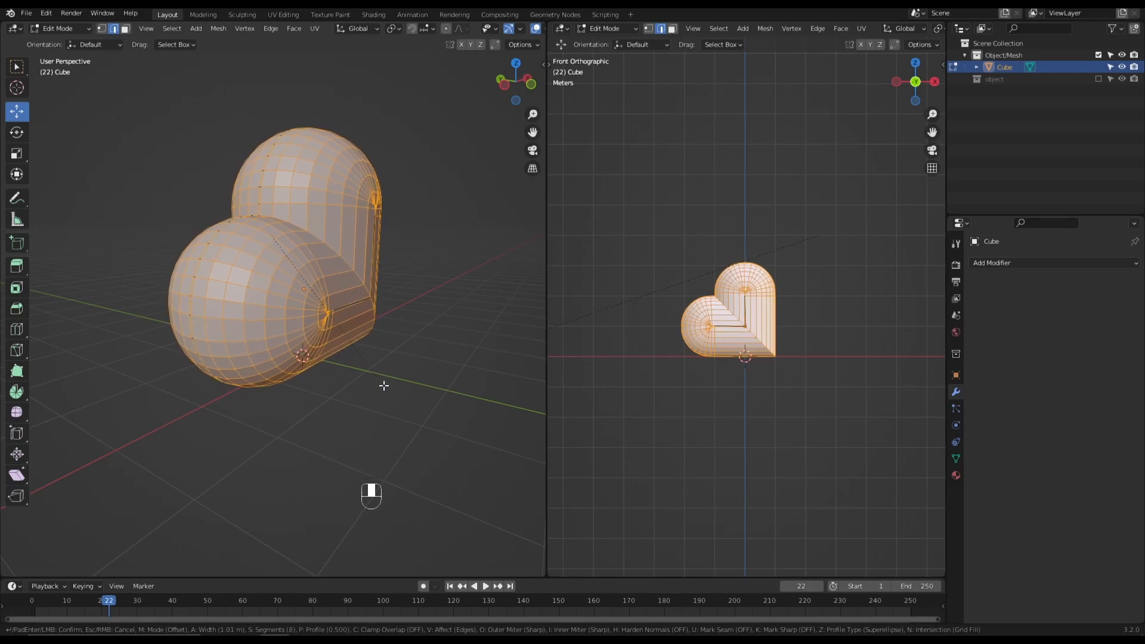
click(383, 386)
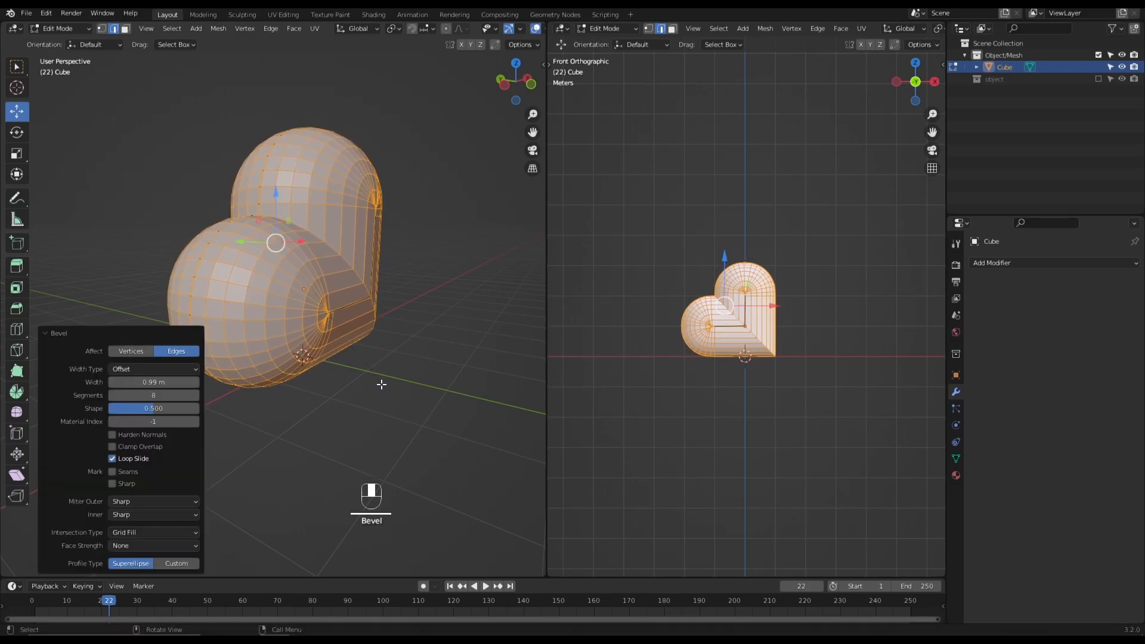
middle_drag(383, 386, 417, 374)
click(415, 373)
scroll(306, 365, up, 3)
alt+click(226, 329)
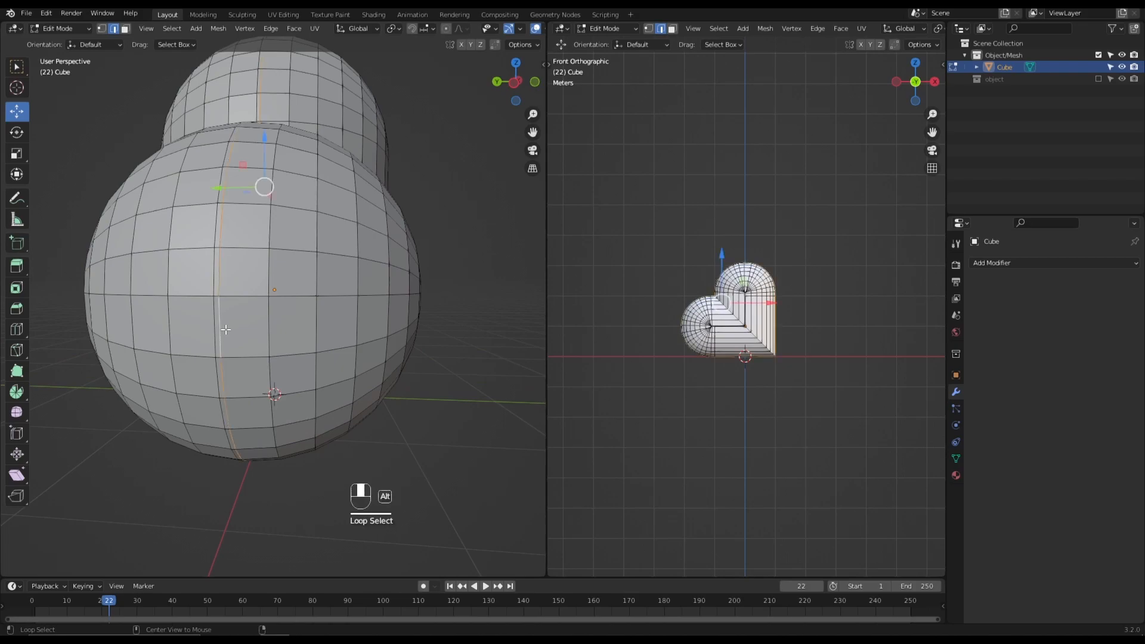
key(x)
click(226, 329)
- Return to Object Mode, deselect the fully rounded heart and check its shape from the front
scroll(330, 335, down, 3)
middle_drag(330, 335, 259, 329)
scroll(260, 329, up, 3)
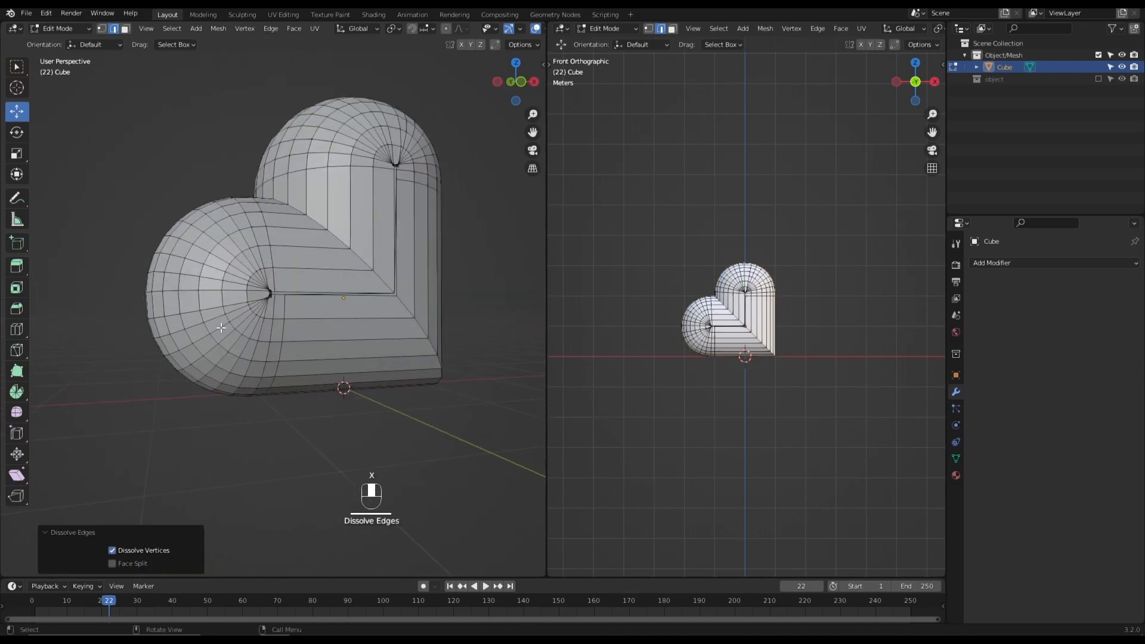
scroll(259, 330, down, 3)
key(Tab)
click(385, 372)
middle_drag(385, 372, 295, 295)
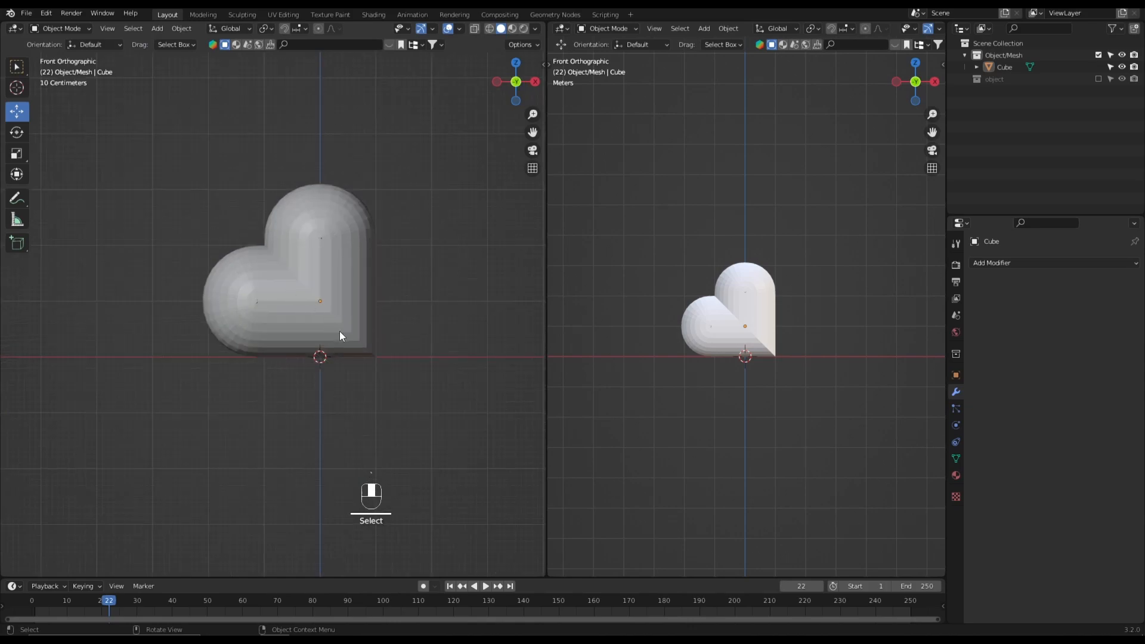
- Undo the seam dissolve and the full bevel, back to the flat heart with its outline edges selected
key(ctrl+z)
middle_drag(346, 324, 381, 327)
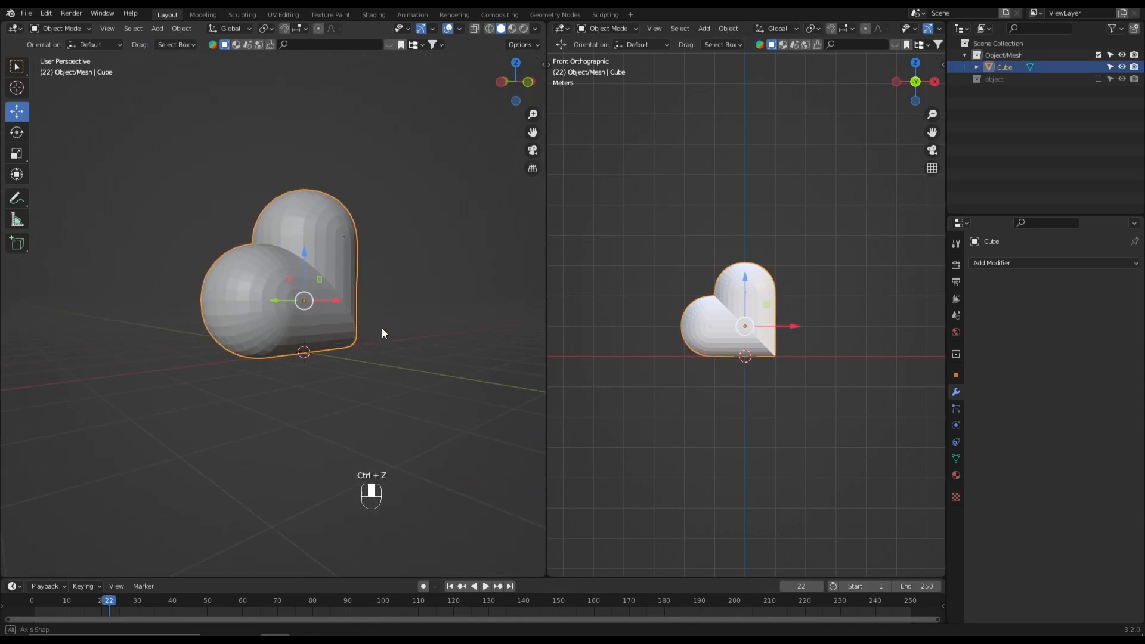
key(ctrl+z)
key(ctrl+z)
key(ctrl+z)
key(ctrl+z)
key(ctrl+z)
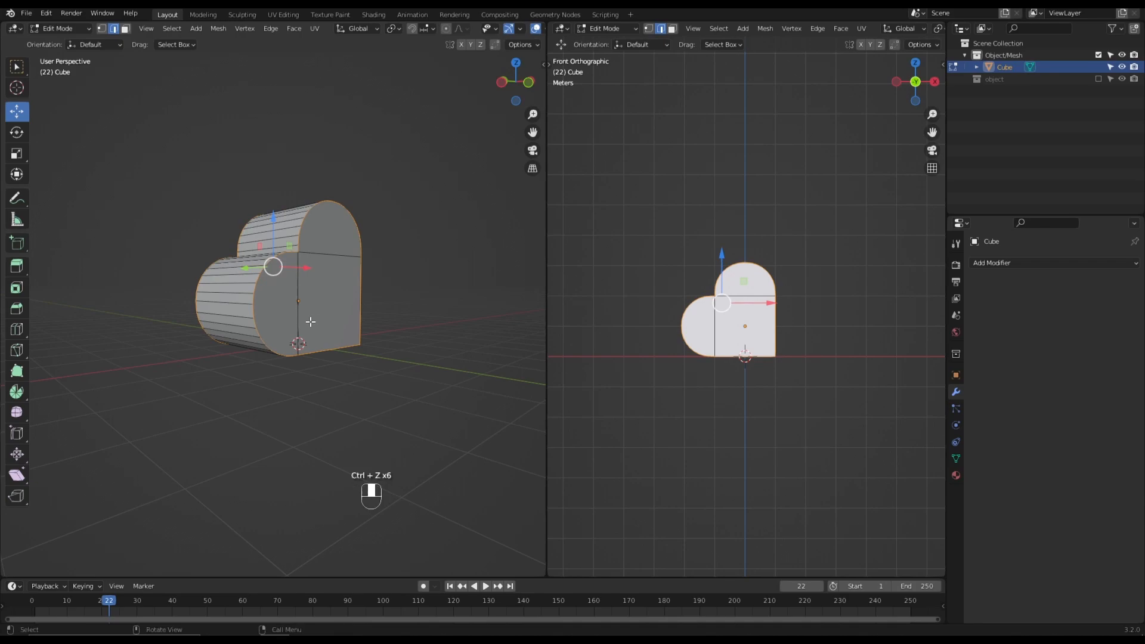
- Try a narrower outline bevel of about 0.35 m with 8 segments, check it in Object Mode and undo it
key(ctrl+b)
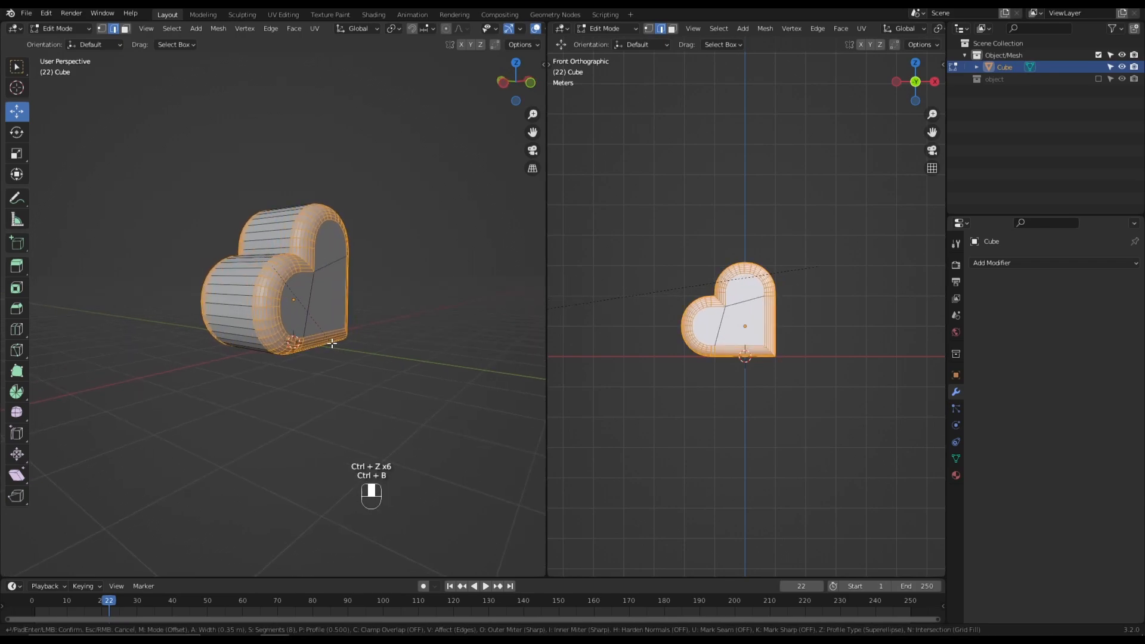
click(332, 344)
key(Tab)
middle_drag(332, 344, 366, 366)
key(ctrl+z)
key(ctrl+z)
- Bevel the heart's outline edges with 8 segments, leaving a flat center, and check the result from the front in Object Mode
key(ctrl+b)
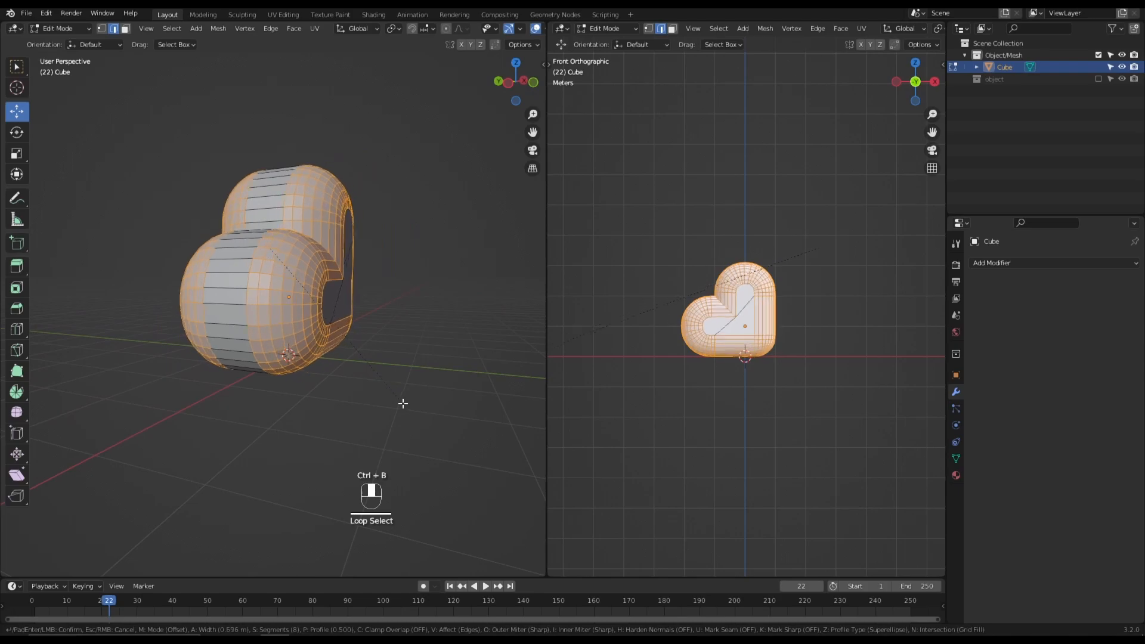
click(390, 394)
click(438, 422)
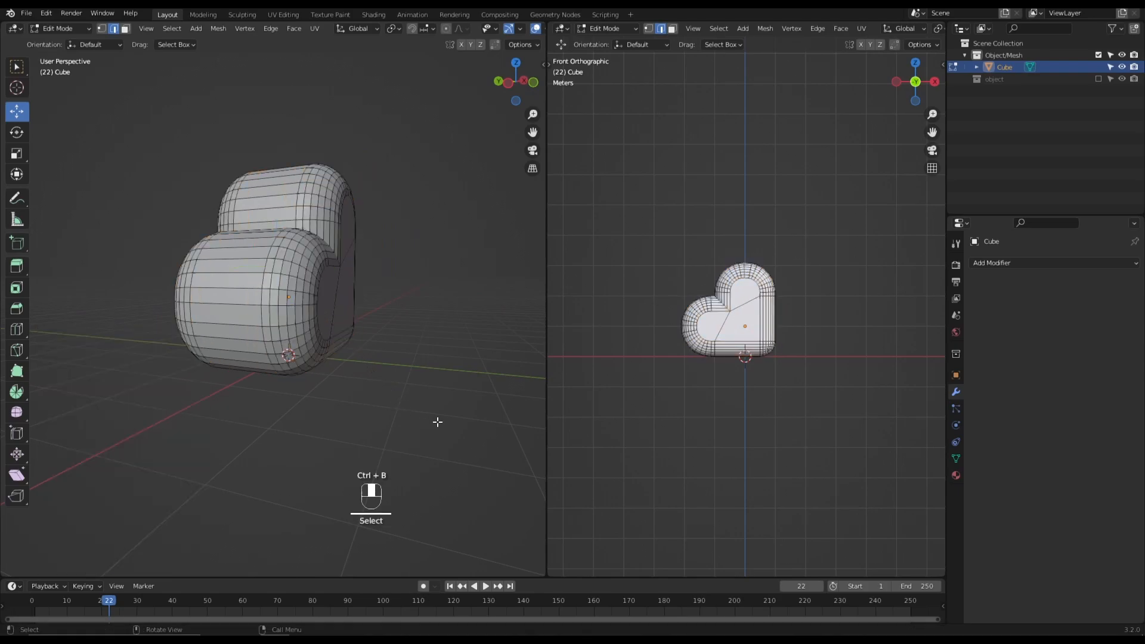
key(Tab)
key(grave)
click(331, 320)
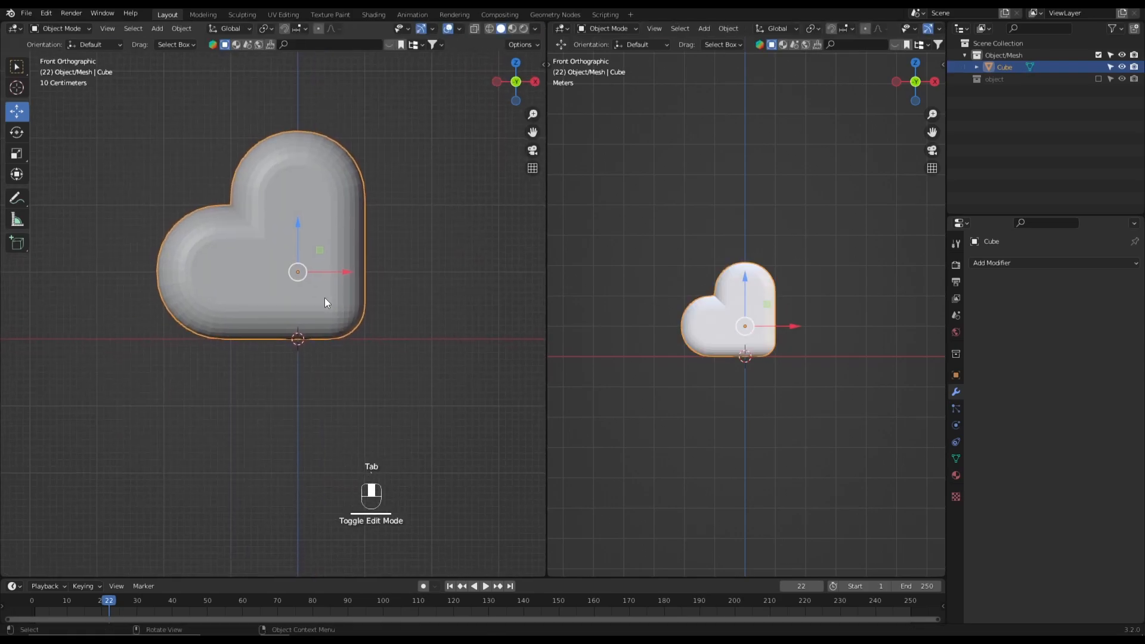
- Undo the return to Object Mode and the deselection of the beveled edges
key(ctrl+z)
key(ctrl+z)
key(ctrl+z)
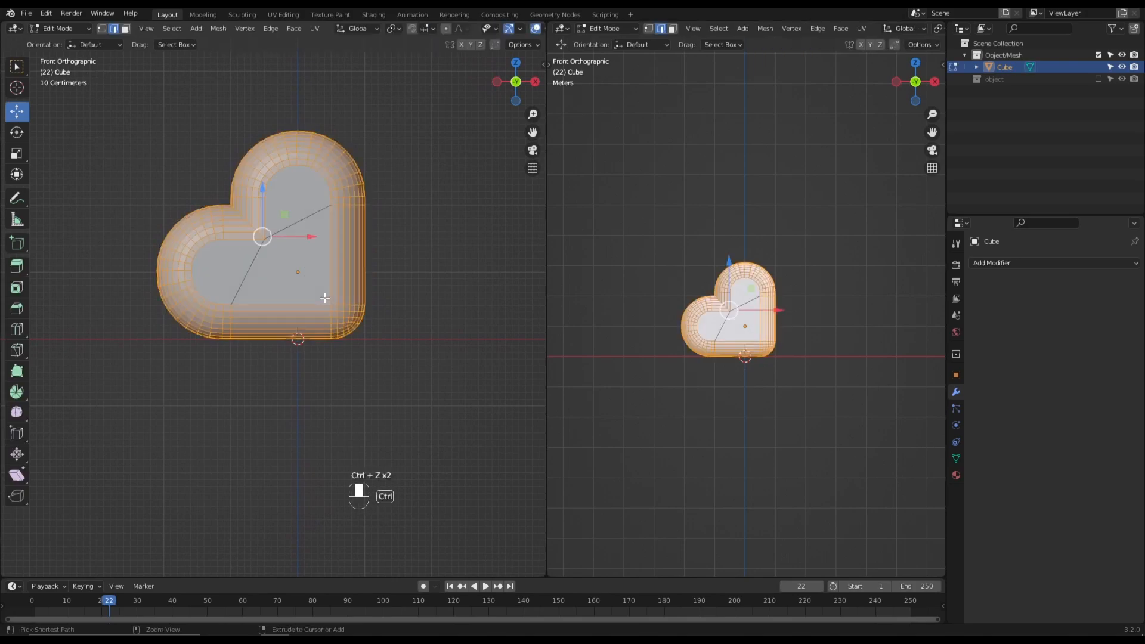
- Bevel the heart's outline edges about 0.24 m wide with 8 segments and inspect the rounded rim in Object Mode
key(ctrl+b)
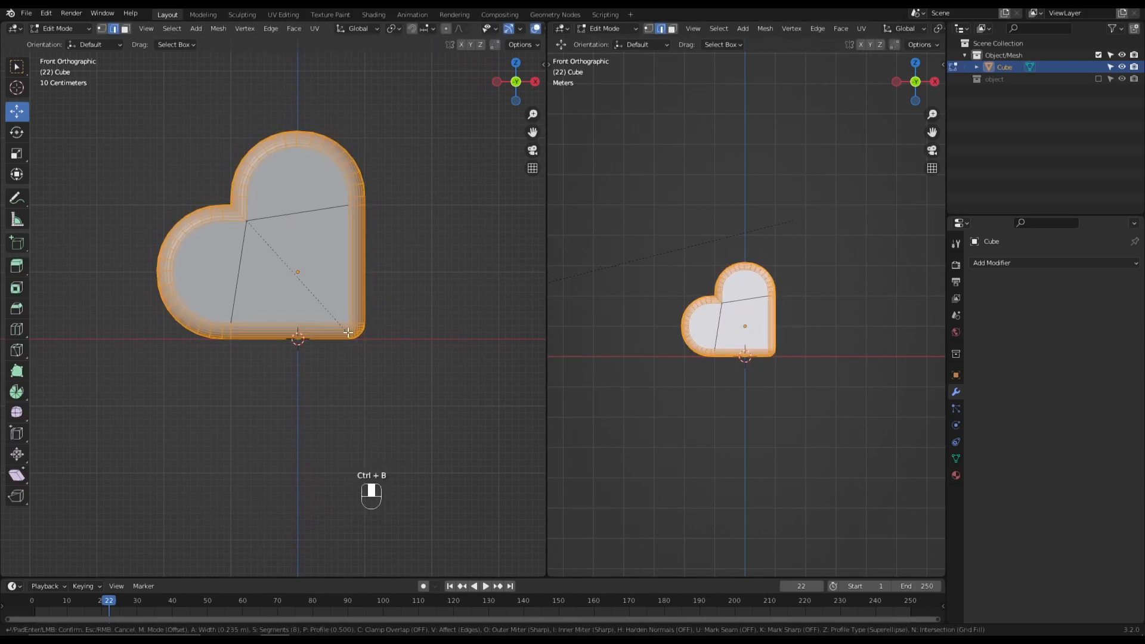
click(346, 330)
key(Tab)
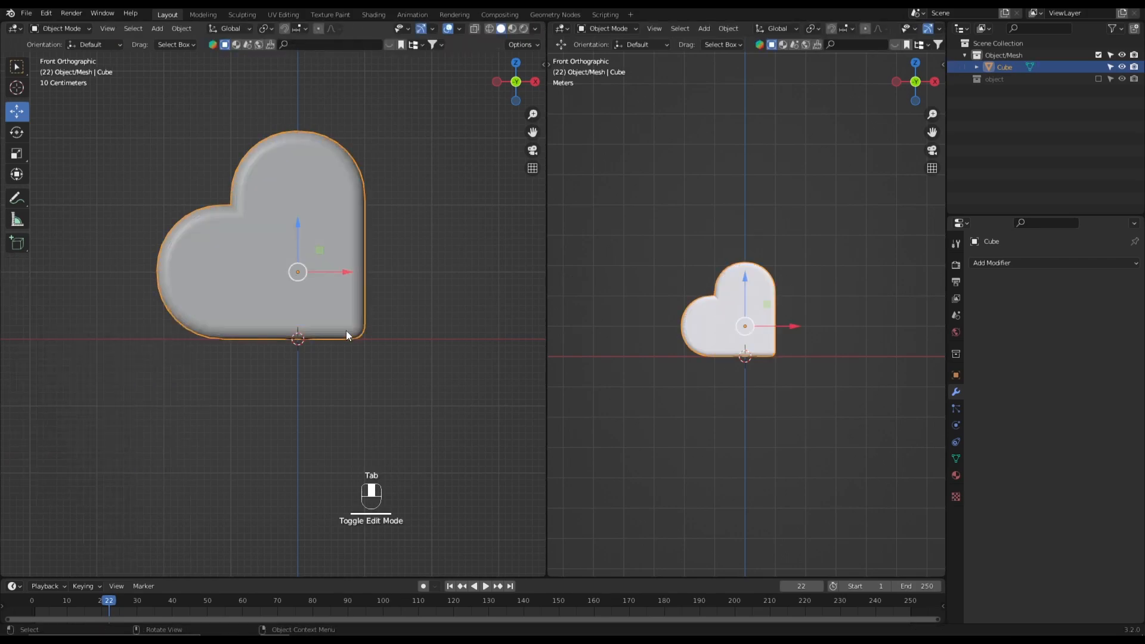
mouse_move(366, 357)
middle_down()
mouse_move(442, 360)
mouse_move(378, 363)
middle_up()
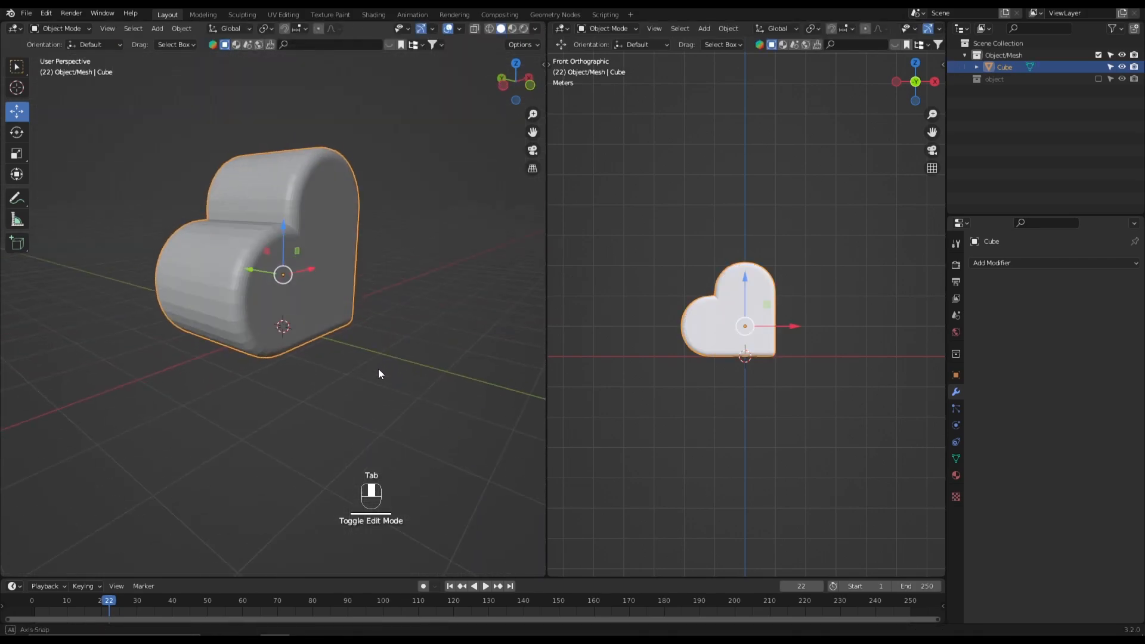
scroll(376, 298, up, 3)
middle_drag(374, 292, 314, 277)
- Add a level 2 Subdivision modifier to the heart, then check its mesh in Edit Mode and its shape from the front
key(ctrl+2)
key(Tab)
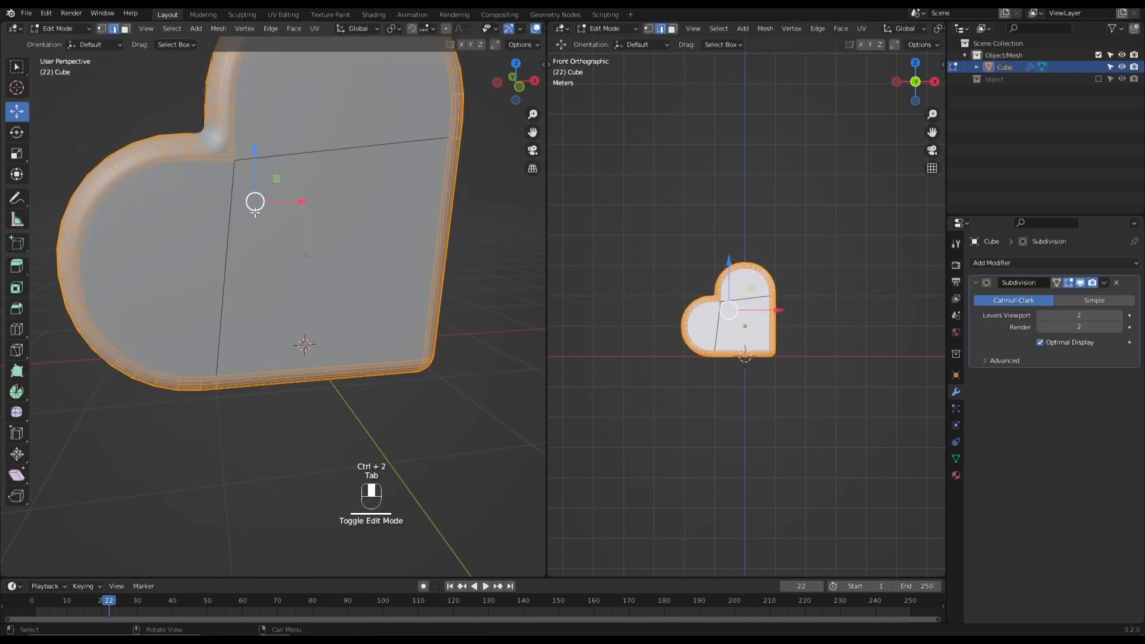
scroll(258, 215, down, 2)
key(Tab)
key(grave)
click(217, 194)
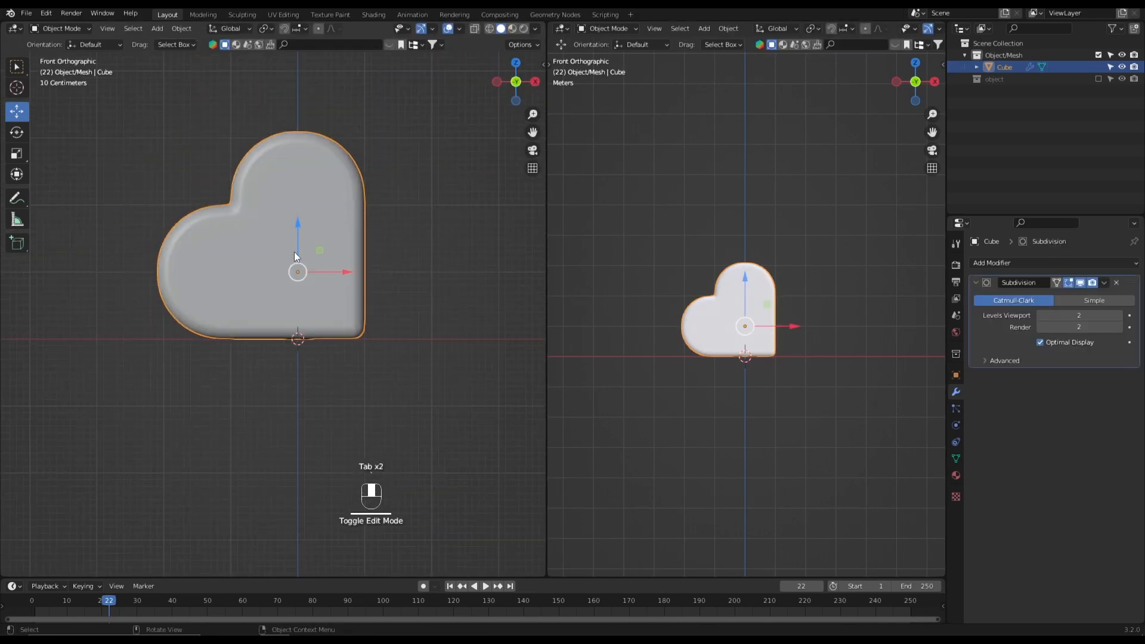
- Rotate the heart 45° about the global Y axis and raise it about 0.33 m so its tip meets the ground line
key(r)
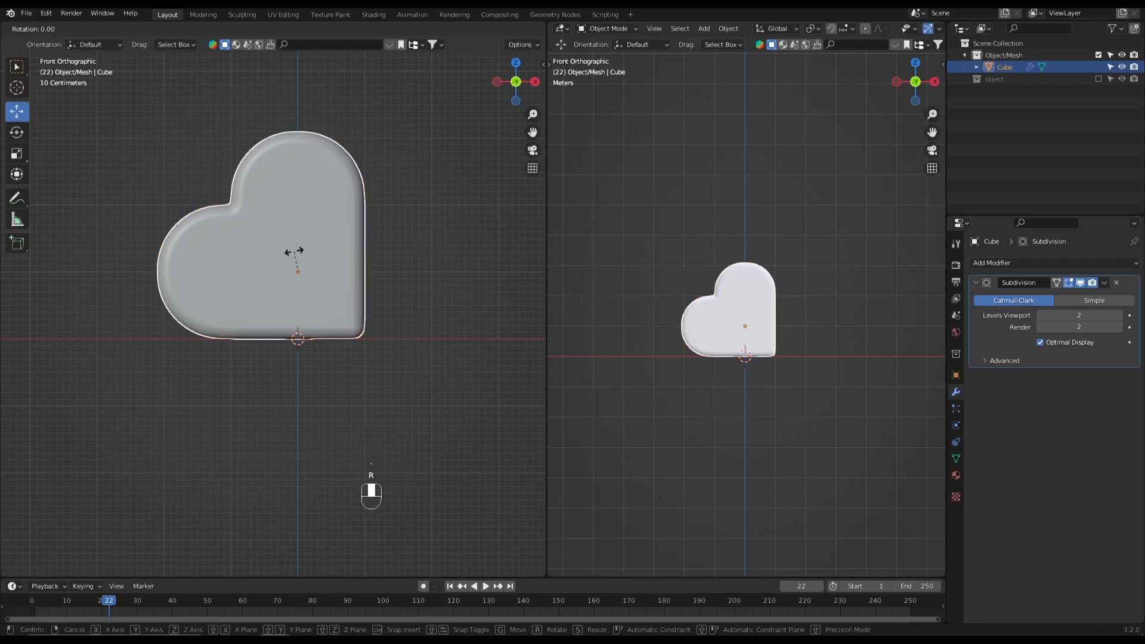
text(y45)
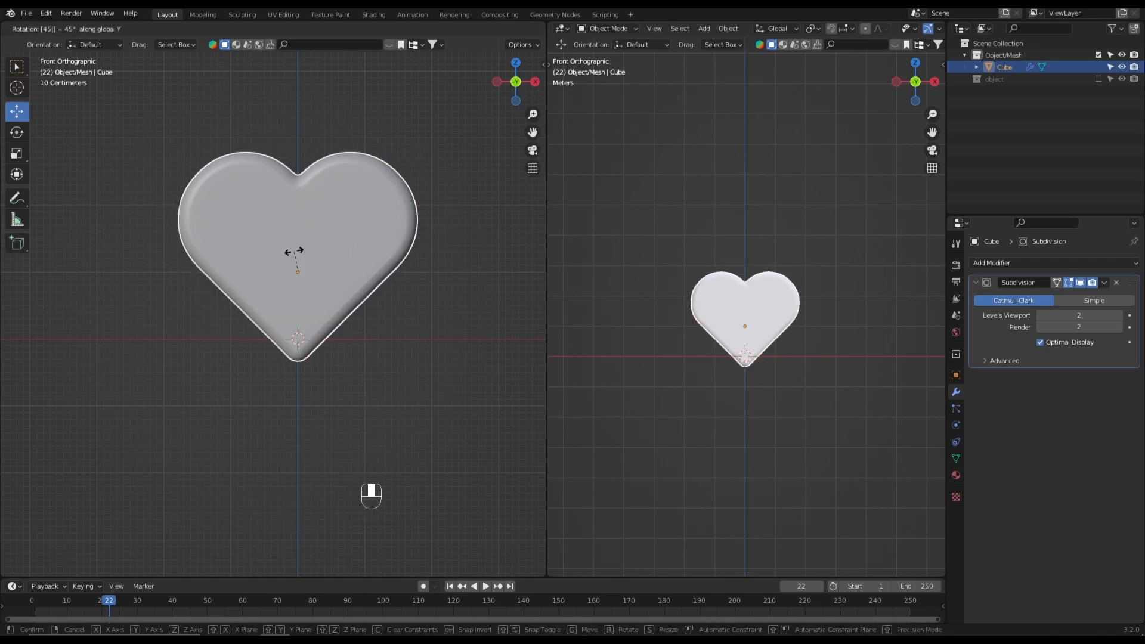
click(291, 252)
scroll(314, 246, up, 1)
key(g)
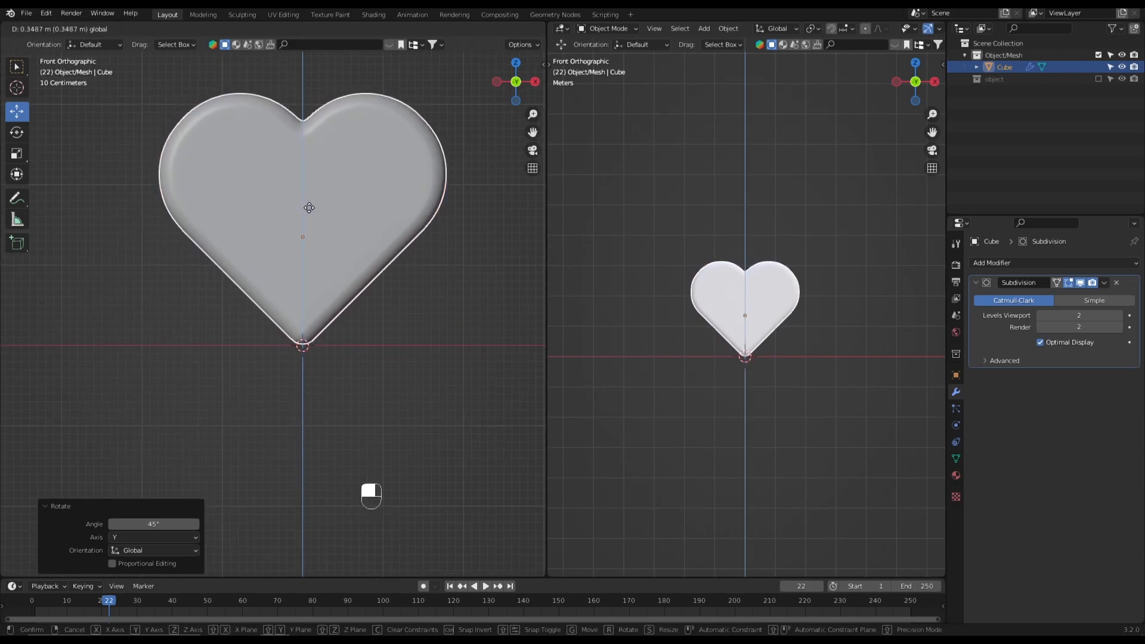
click(309, 207)
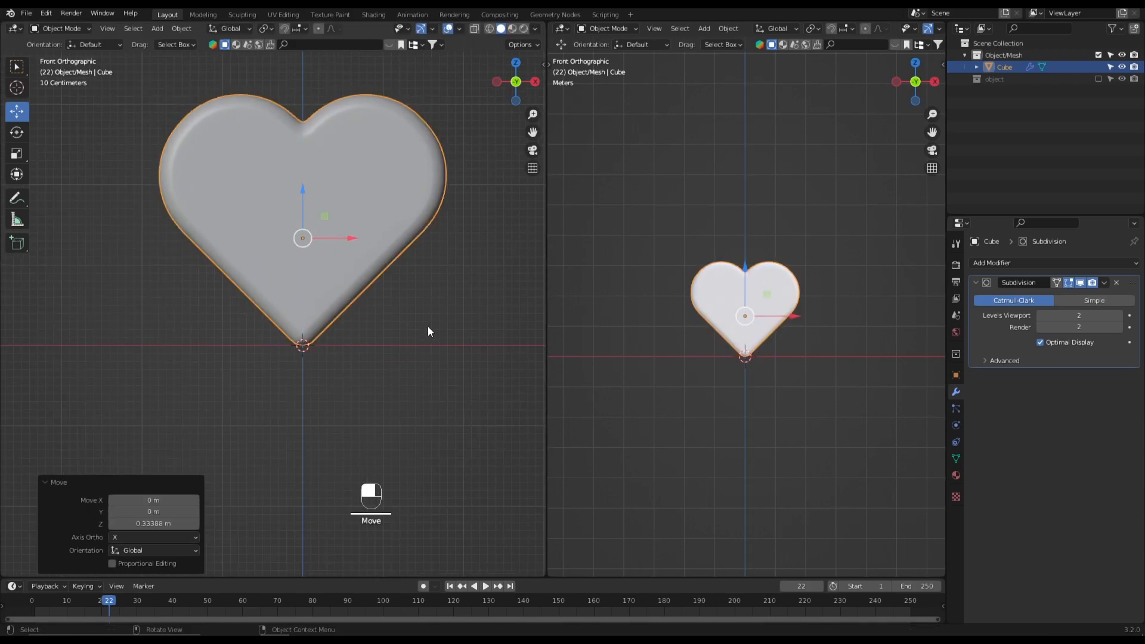
click(428, 327)
- Set the Subdivision viewport and render levels to 4 and shade the heart smooth
click(1120, 316)
click(1120, 327)
click(1120, 327)
shift+middle_drag(281, 305, 335, 312)
click(321, 272)
right_click(321, 272)
click(321, 272)
- Flatten the heart along the Y axis to about 0.27 of its depth and inspect its thickness
key(KP_3)
scroll(379, 305, up, 2)
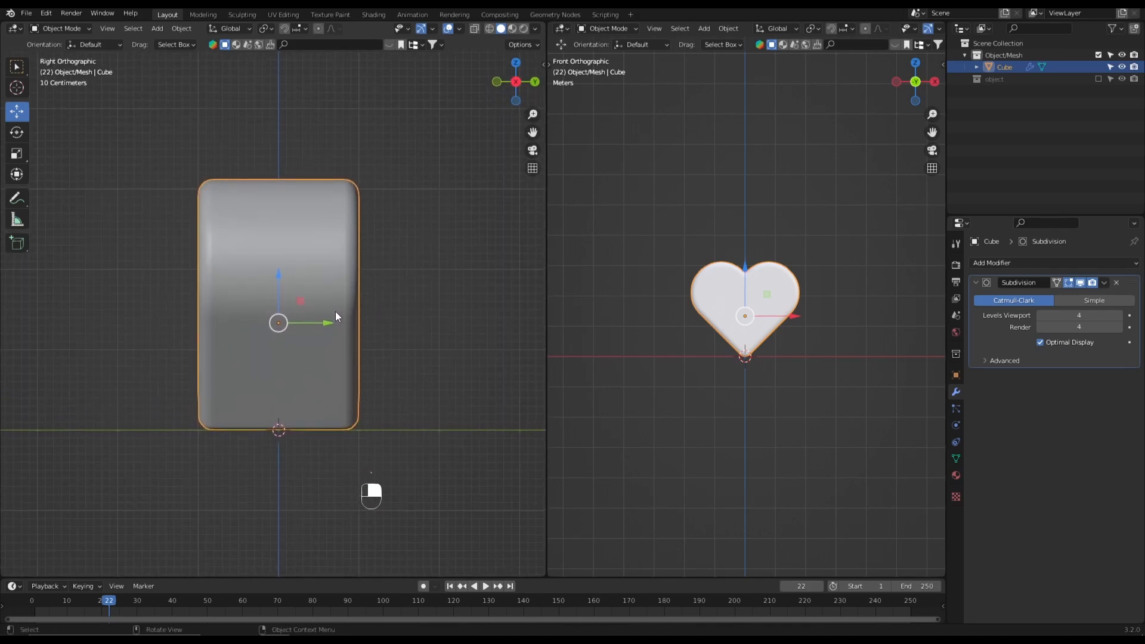
key(s)
right_click(312, 306)
key(s)
key(y)
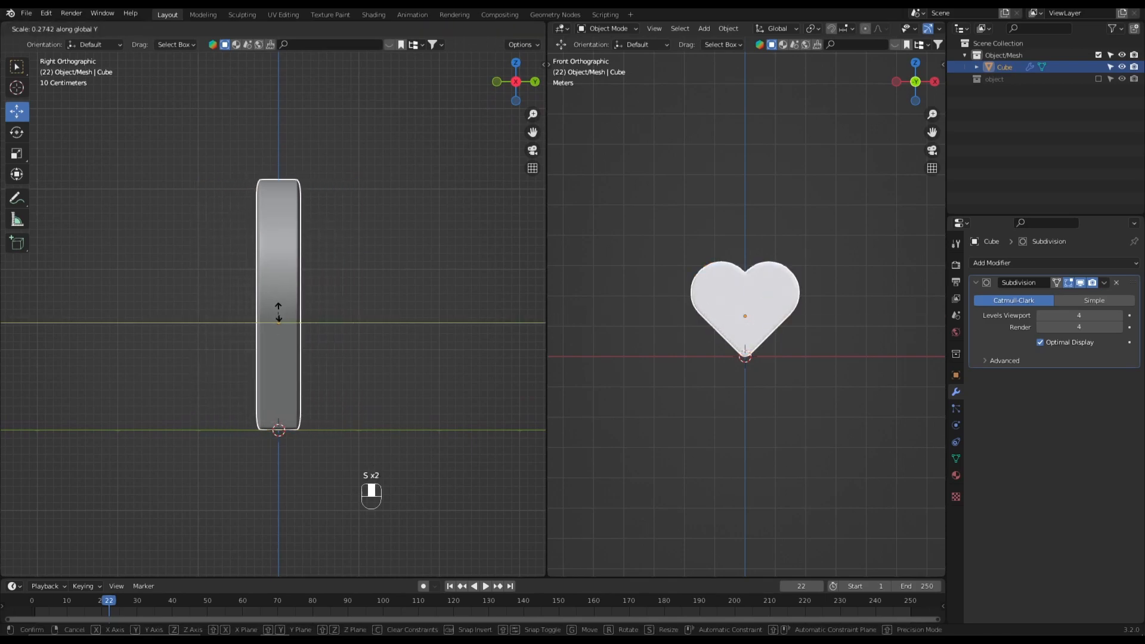
click(280, 316)
click(364, 331)
middle_drag(363, 331, 289, 284)
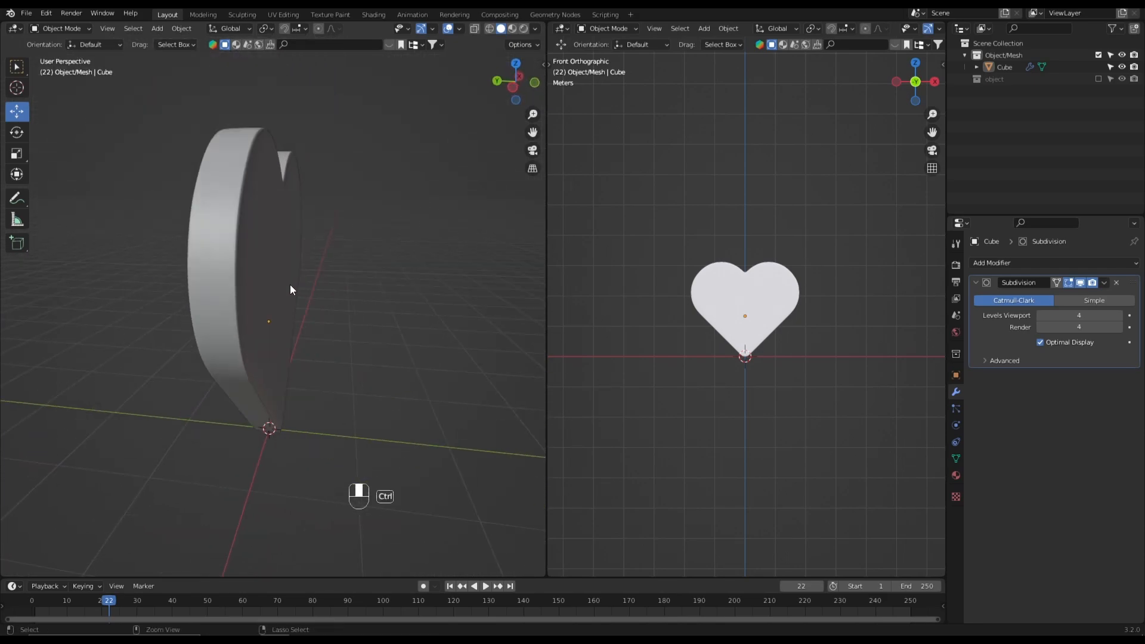
- Thicken the heart by scaling it 1.79 along the Y axis and check it from the front
click(267, 289)
key(s)
key(y)
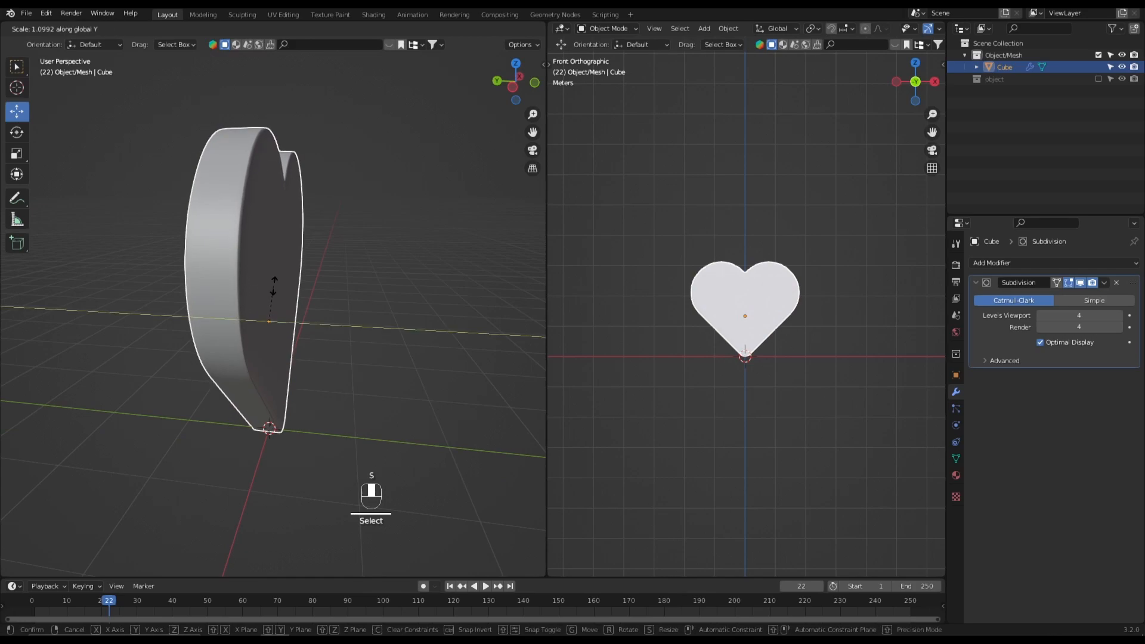
click(322, 299)
key(grave)
click(282, 246)
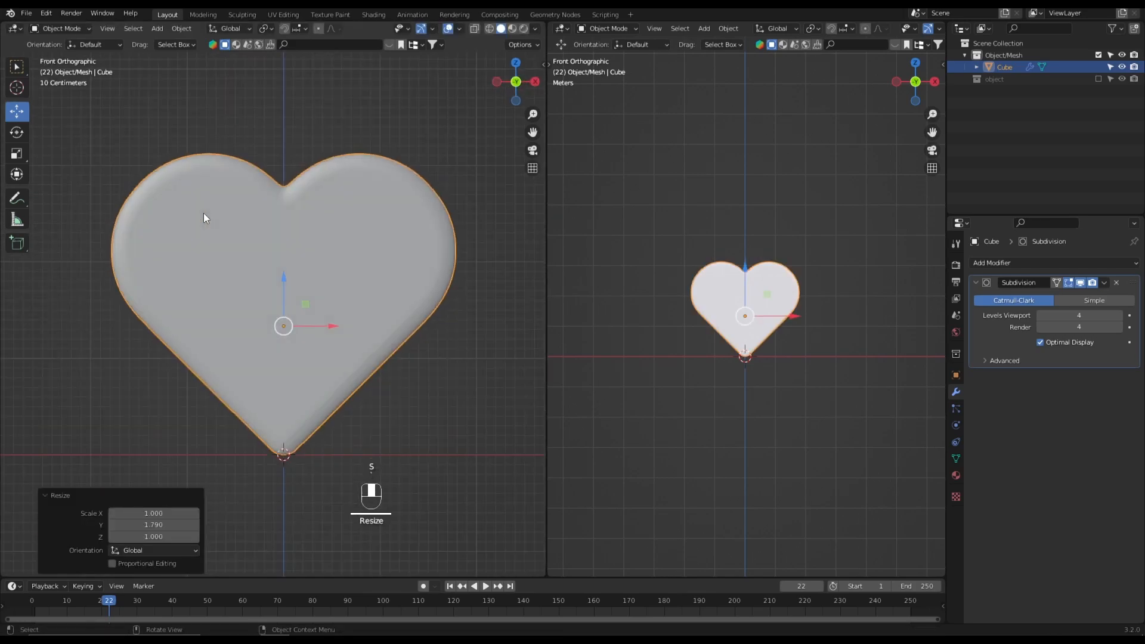
scroll(203, 213, down, 4)
click(410, 327)
scroll(362, 317, up, 3)
scroll(305, 292, down, 2)
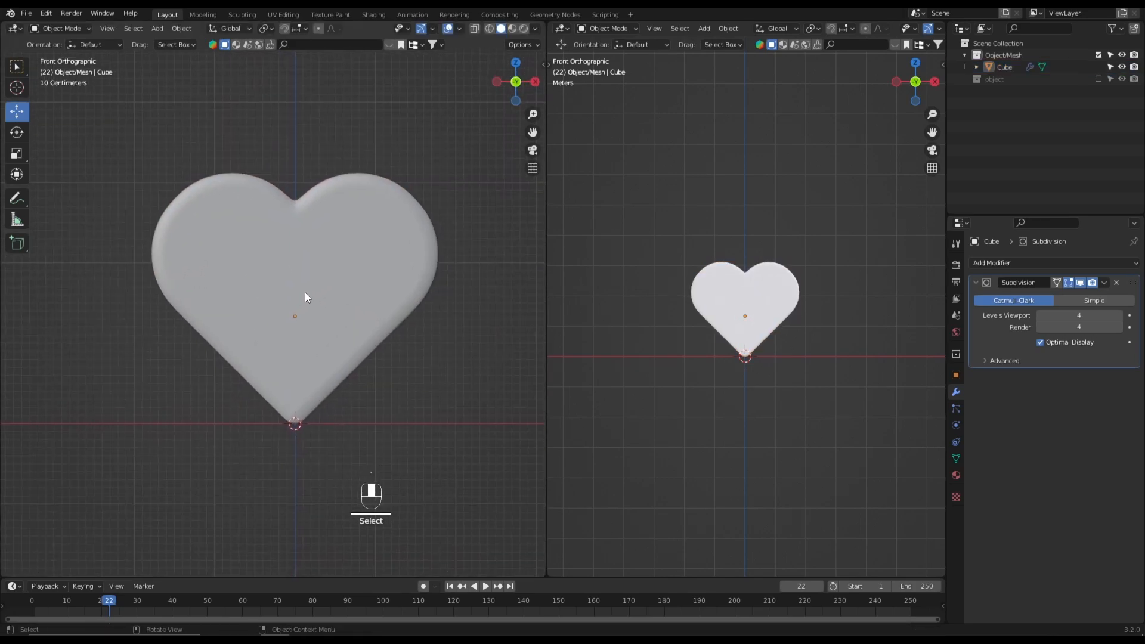
- Reapply smooth shading to the thickened heart, inspect its surface, and return to the front view with nothing selected
click(306, 293)
right_click(305, 292)
click(306, 292)
middle_drag(305, 292, 141, 363)
key(grave)
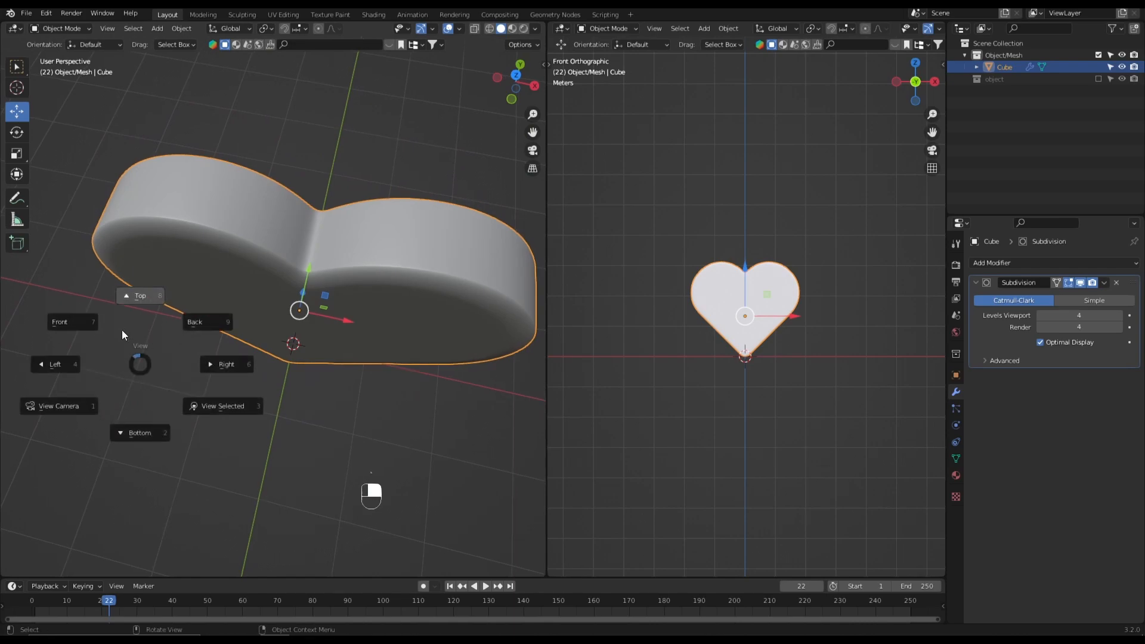
click(122, 331)
mouse_move(331, 338)
shift+middle_down()
mouse_move(302, 328)
mouse_move(329, 332)
shift+middle_up()
scroll(299, 325, down, 1)
click(380, 391)
- Add a NURBS path curve at the origin and isolate it in local view
key(shift+a)
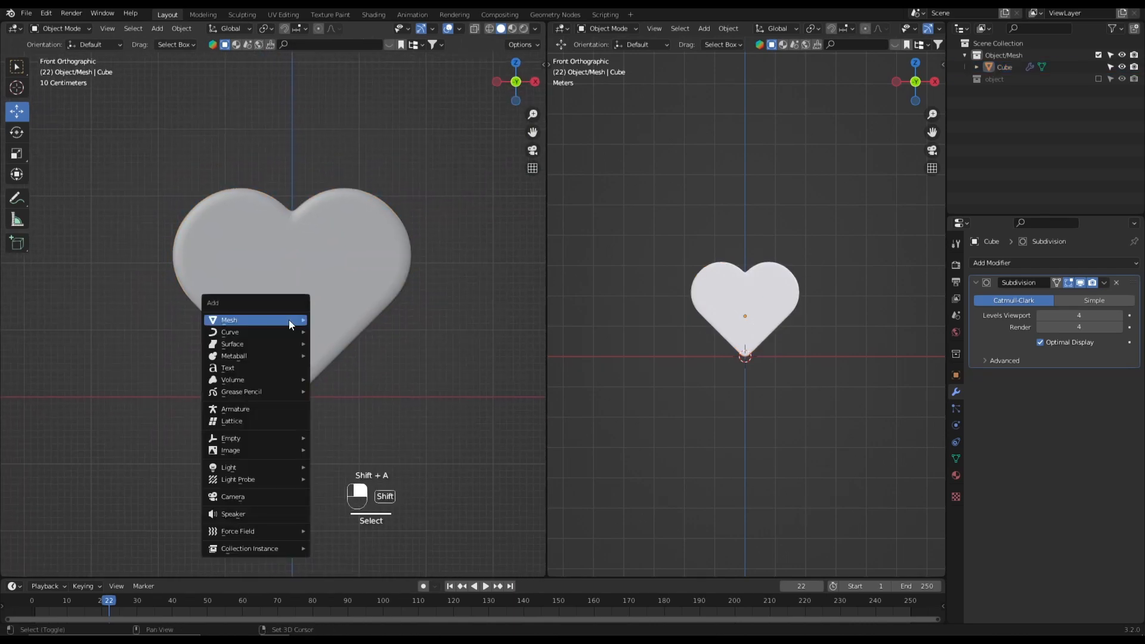
mouse_move(285, 331)
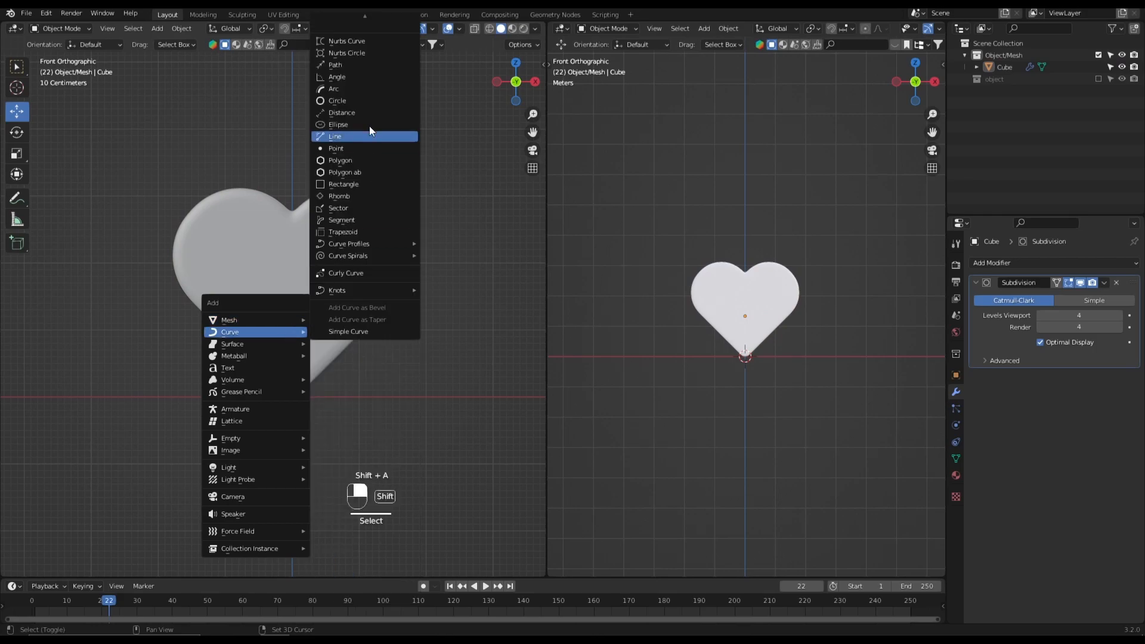
click(364, 65)
scroll(316, 337, down, 1)
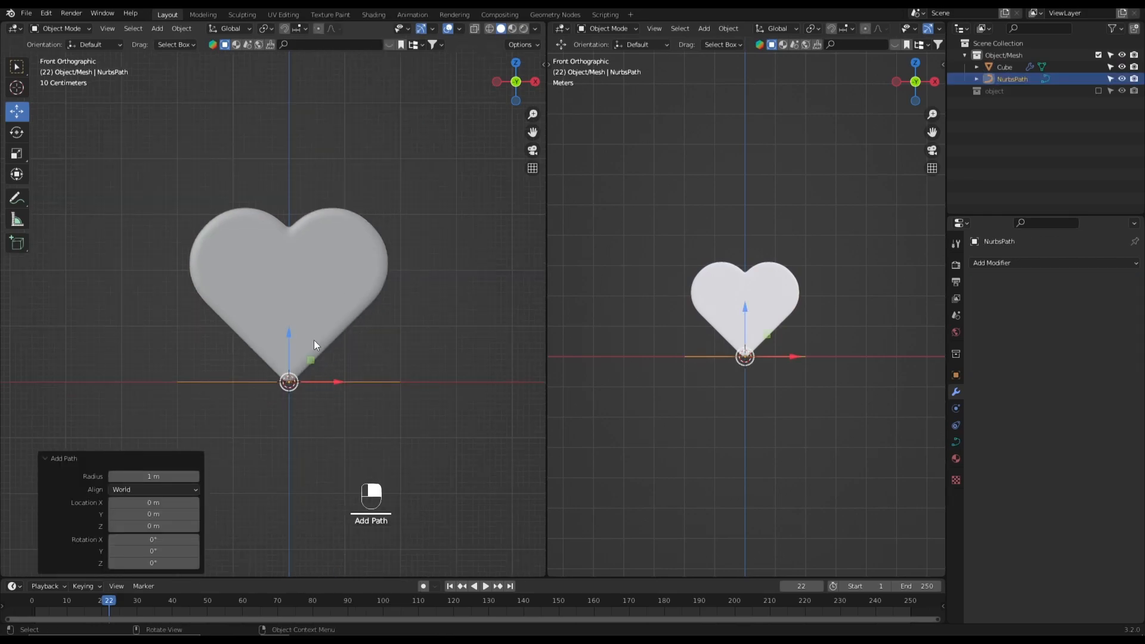
key(KP_Divide)
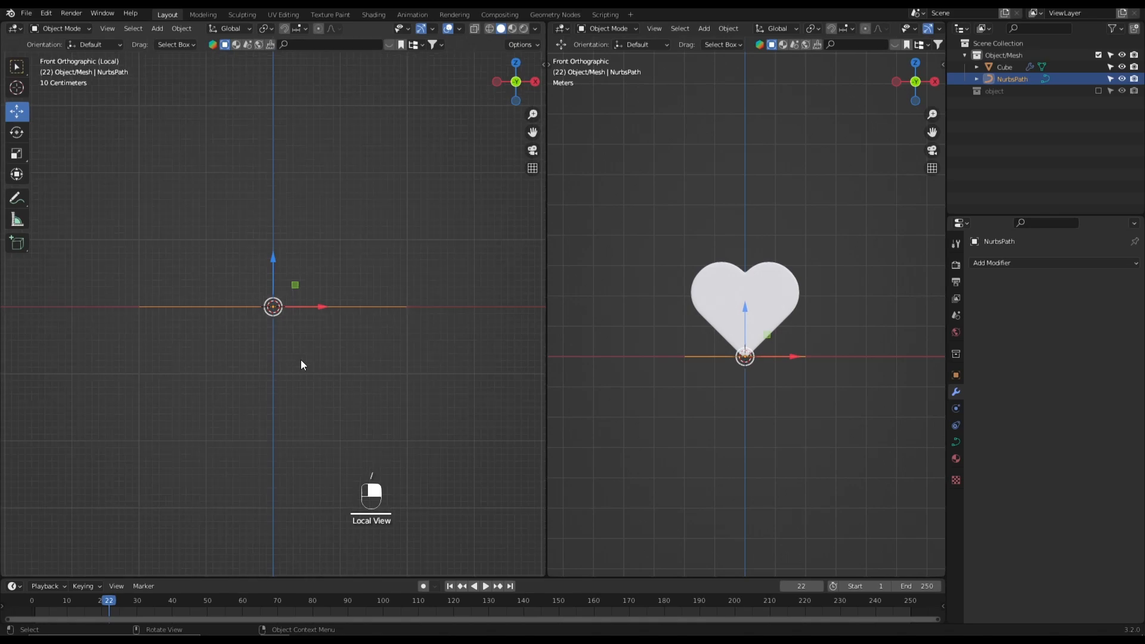
shift+middle_drag(292, 352, 267, 354)
- Enter Edit Mode on the path and extrude its end control point 1 m along X with snapping enabled
key(Tab)
click(440, 349)
click(346, 319)
shift+middle_drag(398, 330, 324, 360)
click(13, 115)
key(e)
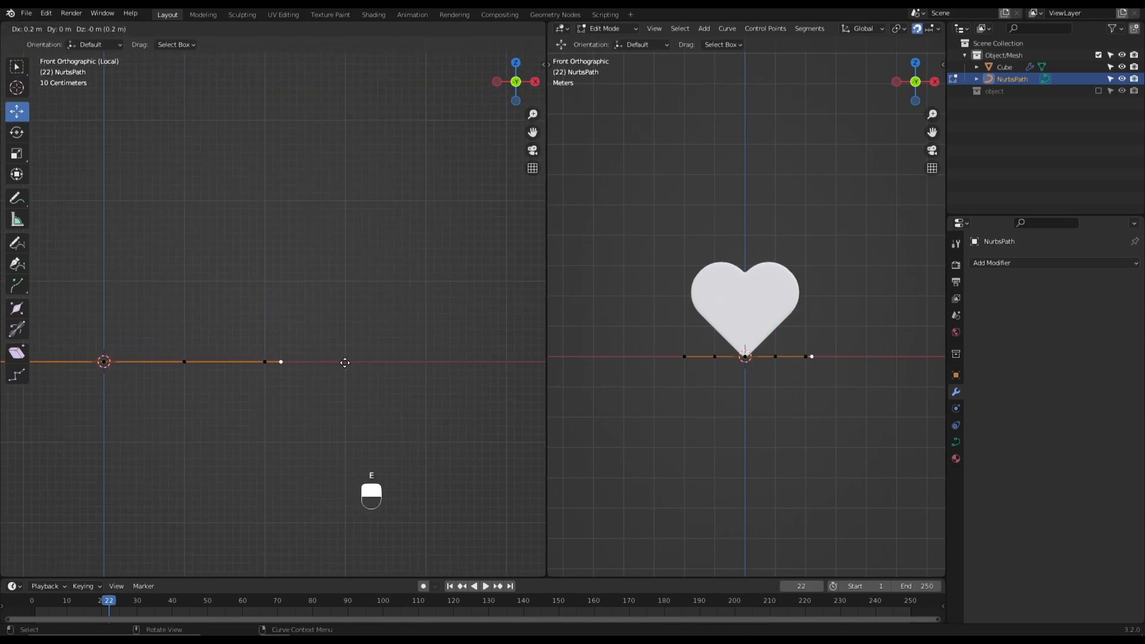
click(404, 361)
- Extrude the path's end point three more times along X, 1 m each
shift+middle_drag(422, 378, 358, 379)
key(e)
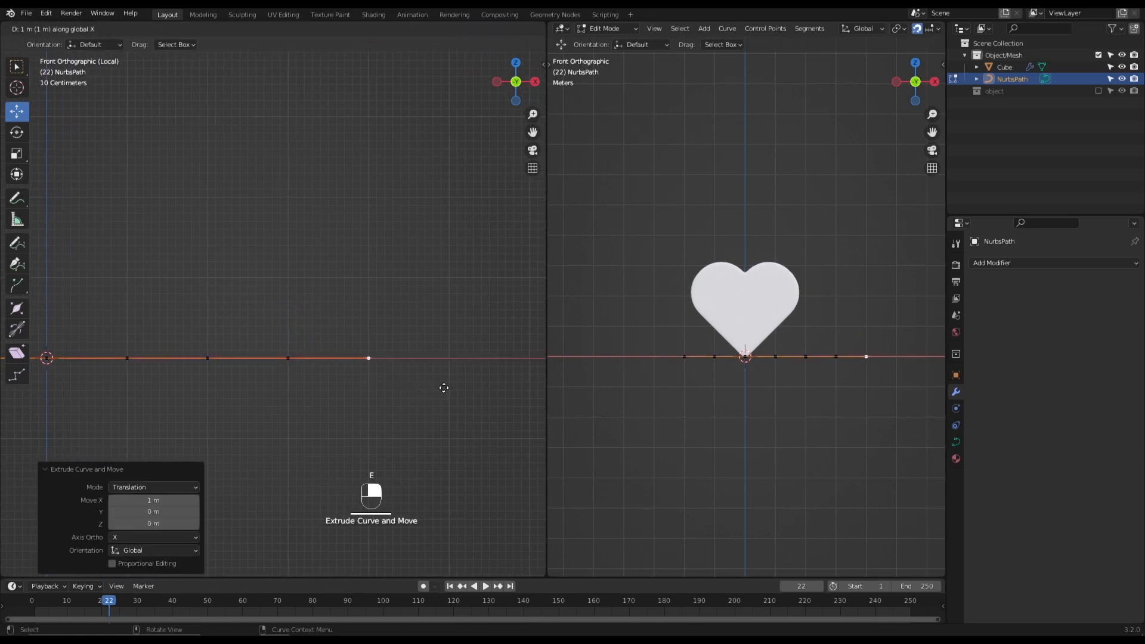
click(443, 387)
shift+middle_drag(442, 386, 338, 373)
key(e)
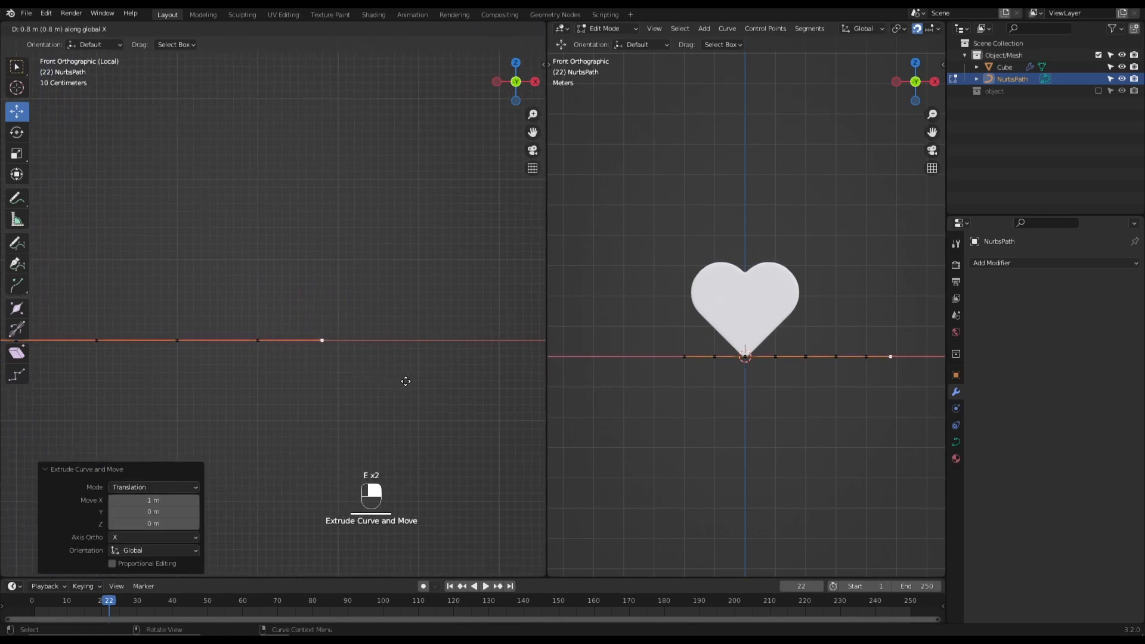
click(422, 392)
shift+middle_drag(422, 391, 384, 388)
key(e)
key(x)
scroll(459, 414, down, 4)
click(427, 408)
- Raise the control point 1 m past the origin by 7.4 m along Z to form the first peak
shift+middle_drag(306, 396, 544, 409)
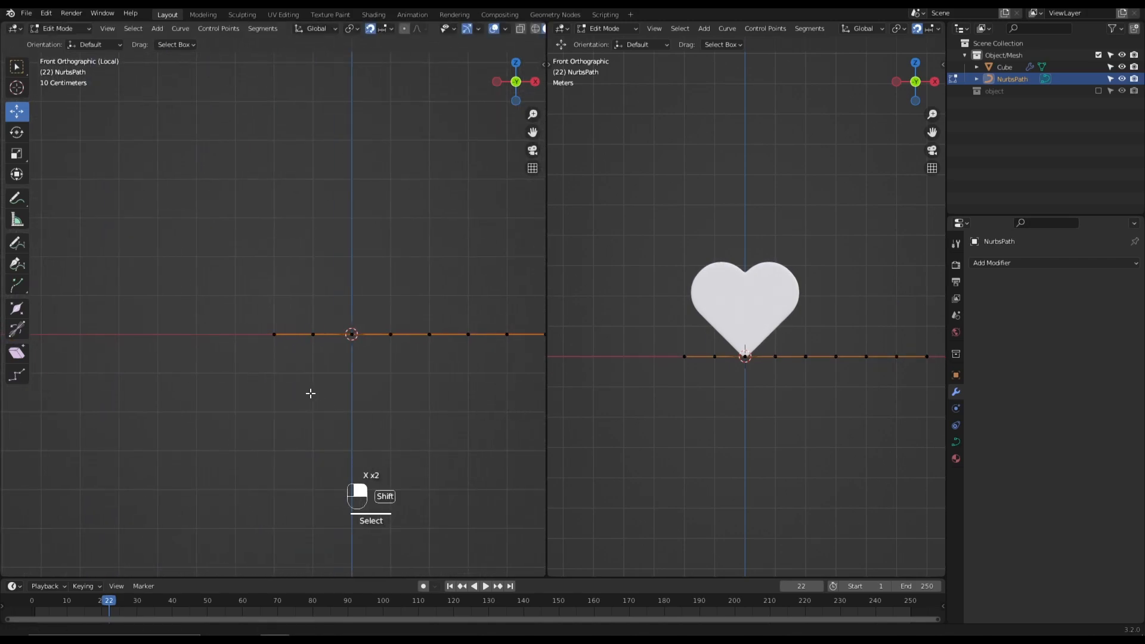
shift+middle_drag(310, 394, 279, 406)
scroll(281, 399, up, 2)
click(339, 370)
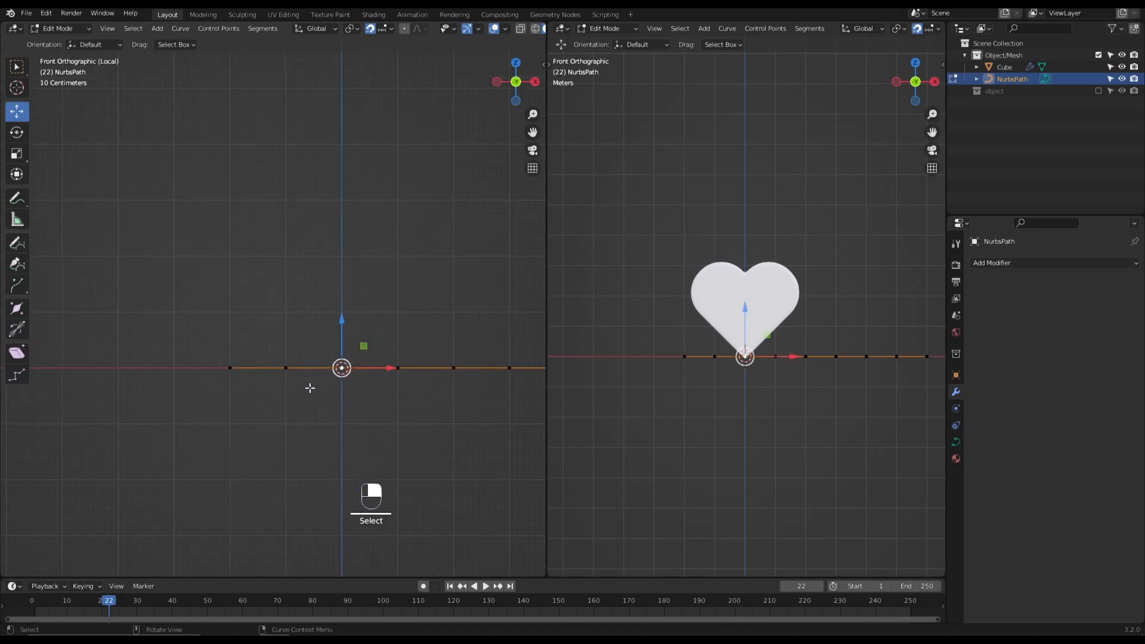
shift+middle_drag(306, 387, 300, 397)
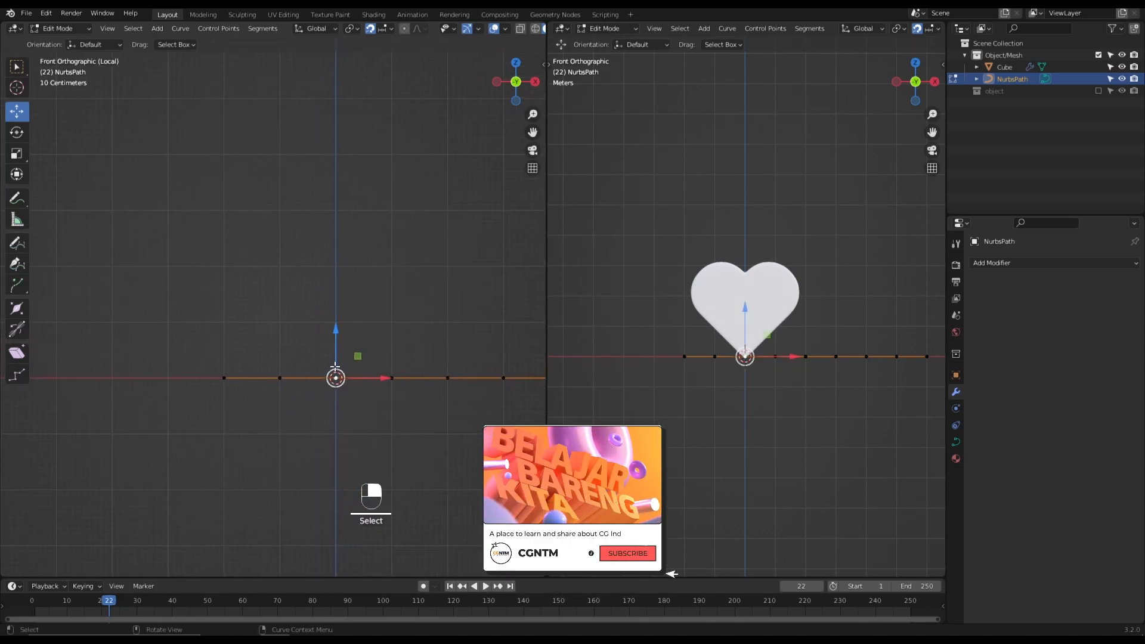
click(391, 378)
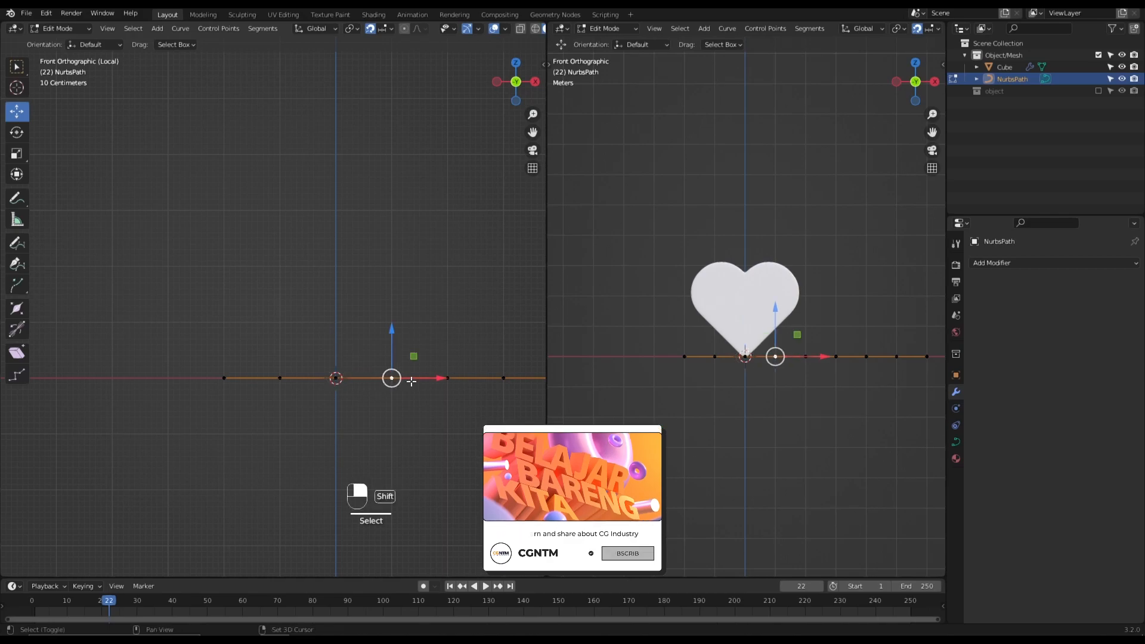
shift+middle_drag(399, 357, 364, 380)
drag(365, 380, 389, 502)
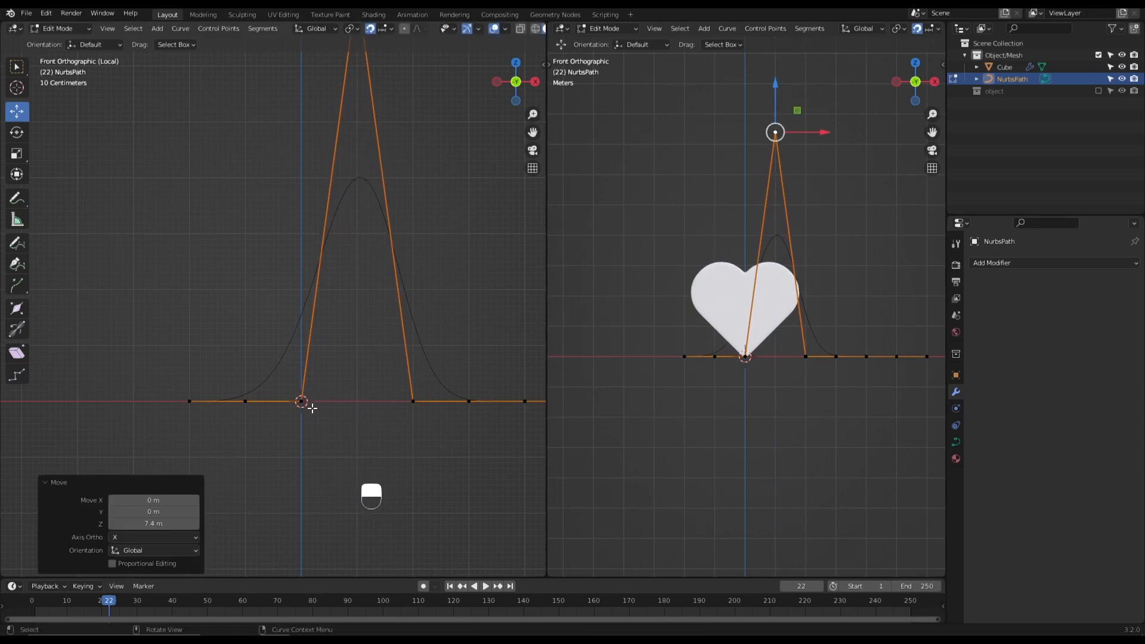
- Slide the path's second control point along X until it sits just beside the control point at the origin
click(303, 402)
scroll(305, 436, up, 2)
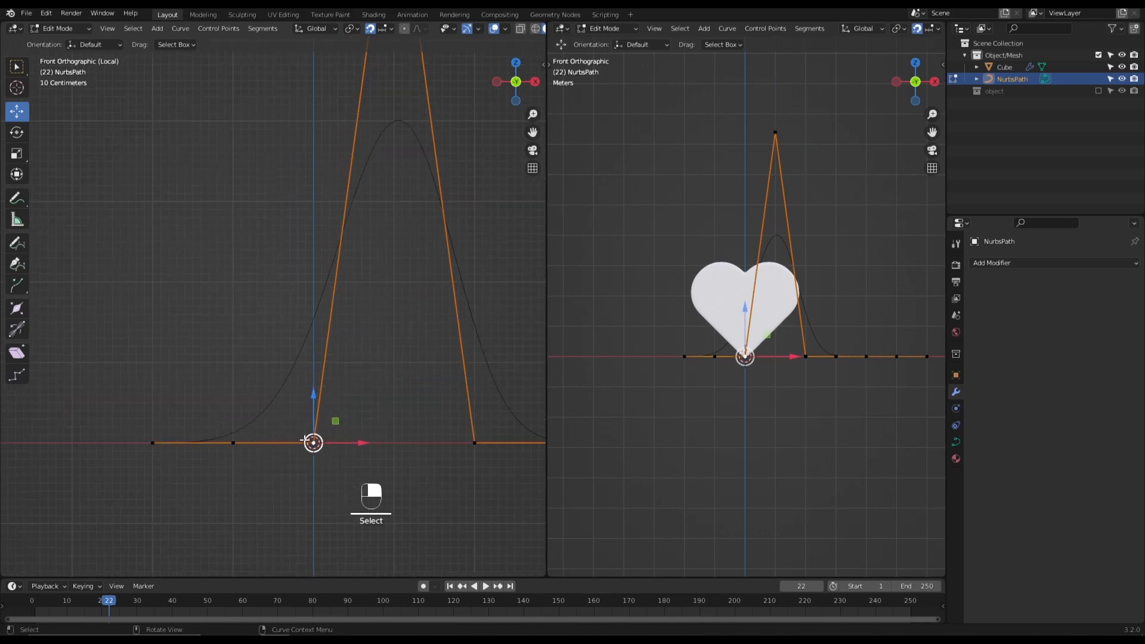
drag(343, 443, 411, 455)
right_click(412, 455)
click(239, 443)
drag(258, 449, 281, 455)
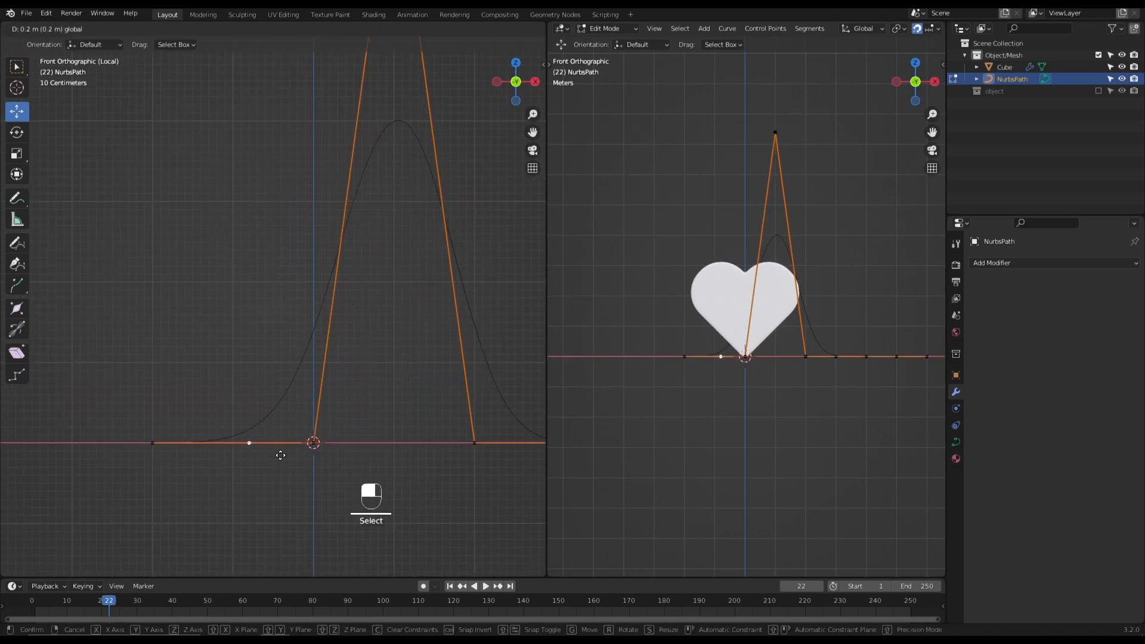
drag(330, 478, 330, 479)
key(x)
click(331, 478)
key(ctrl+z)
scroll(324, 474, up, 2)
shift+middle_drag(324, 474, 273, 373)
scroll(302, 406, up, 1)
drag(297, 416, 312, 456)
key(a)
scroll(305, 427, down, 2)
shift+middle_drag(336, 417, 282, 444)
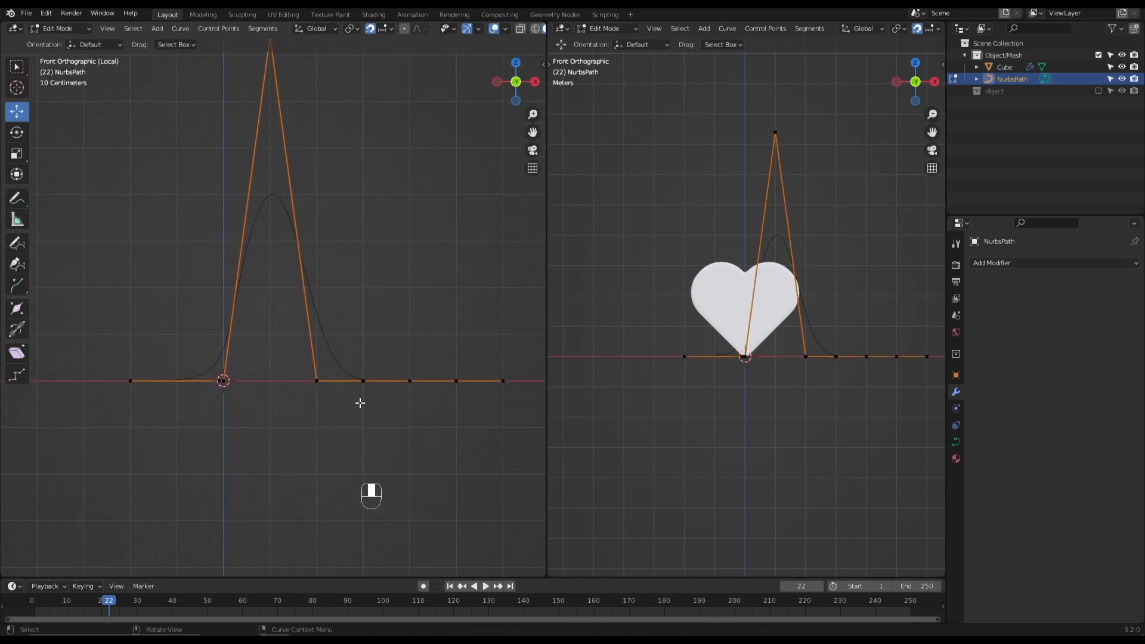
- Lower the control point after the first peak by about 2.9 m along Z to form a trough
shift+middle_drag(357, 406, 357, 389)
click(326, 373)
drag(321, 349, 329, 419)
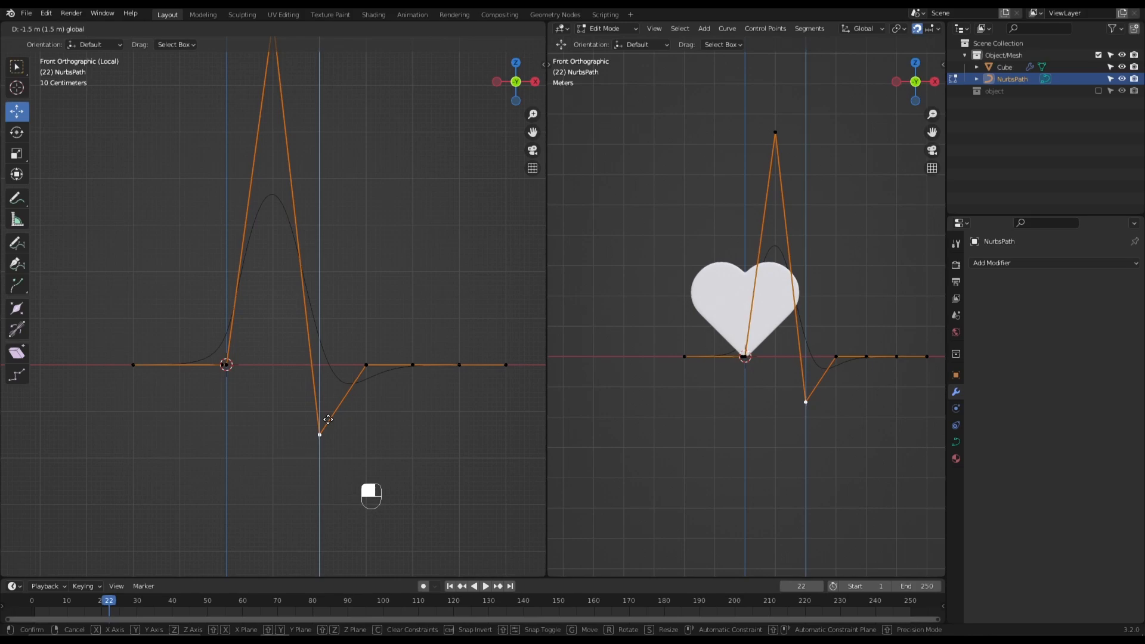
drag(328, 419, 339, 481)
- Raise the control point after the trough by about 4.8 m for a second peak and lower the trough point another 5 m
click(367, 366)
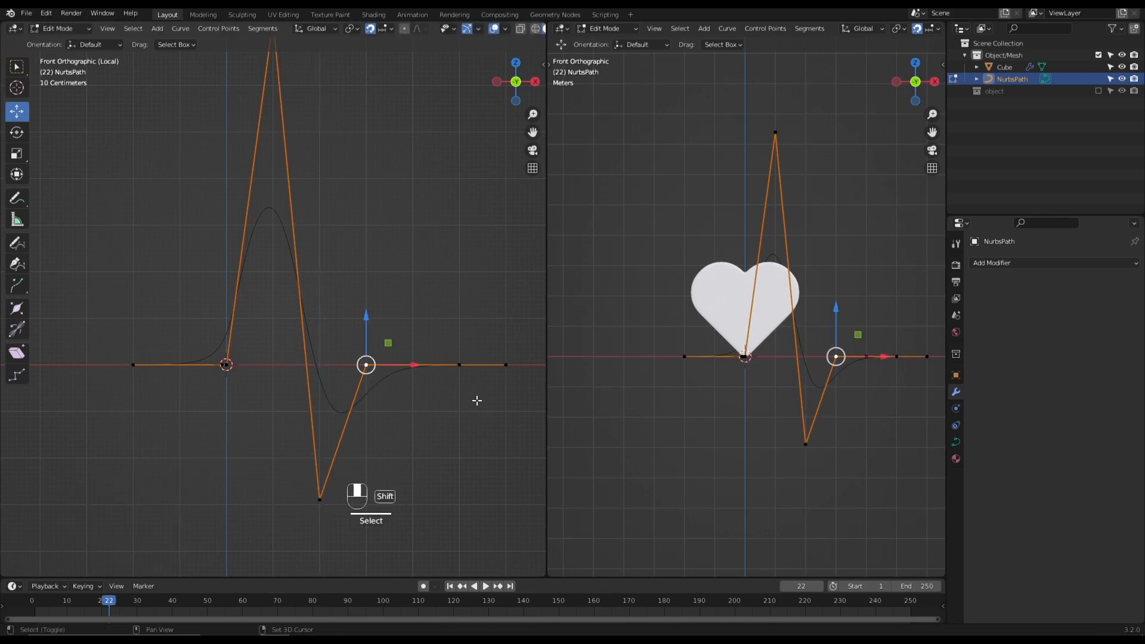
shift+middle_drag(459, 394, 440, 455)
drag(355, 405, 360, 178)
scroll(412, 384, down, 2)
shift+middle_drag(335, 475, 344, 380)
drag(301, 389, 289, 523)
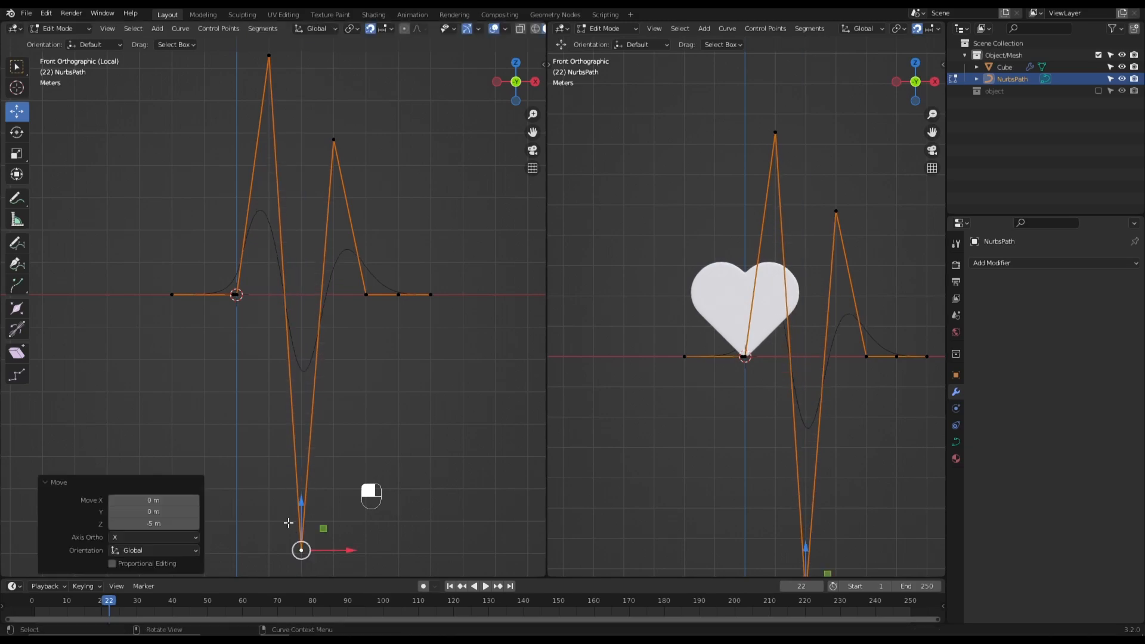
click(370, 434)
- Raise the first peak's control point further, then check the finished wave from the front in Object Mode with nothing selected
shift+middle_drag(374, 419, 374, 473)
click(273, 123)
shift+middle_drag(299, 167, 299, 300)
drag(274, 256, 280, 139)
shift+middle_drag(417, 529, 367, 402)
key(Tab)
click(323, 483)
middle_drag(311, 480, 364, 470)
key(grave)
click(288, 386)
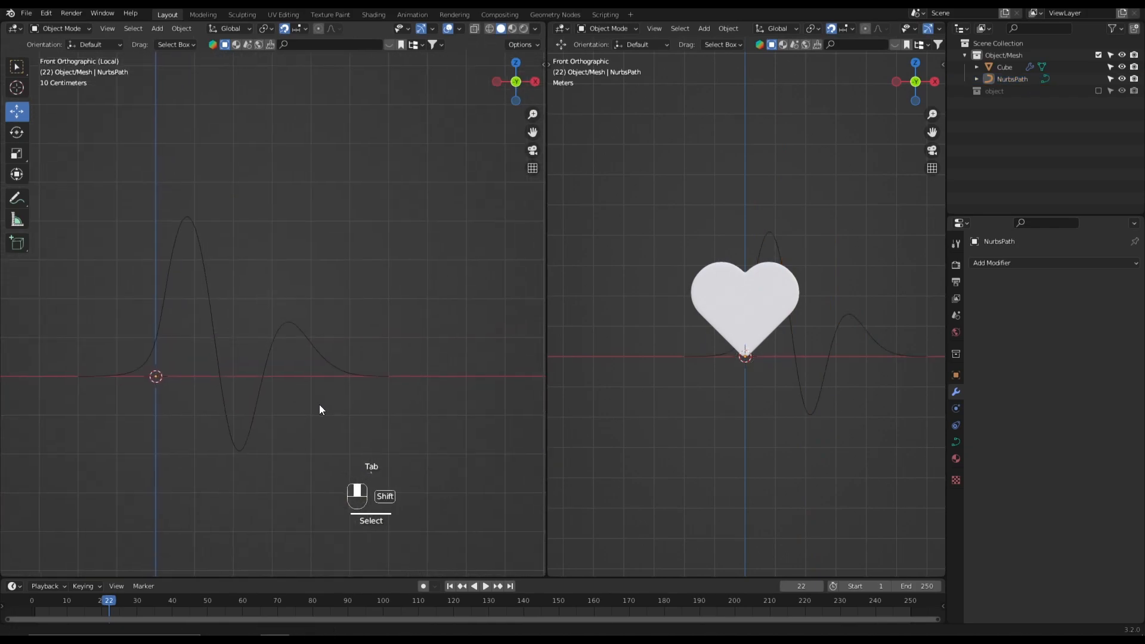
- Slide the path's last control point about 1.6 m back along X, close to the foot of the second peak
key(Tab)
scroll(389, 411, up, 2)
click(387, 409)
scroll(390, 415, up, 1)
scroll(441, 429, up, 2)
drag(456, 434, 375, 454)
shift+middle_drag(438, 469, 382, 438)
click(468, 417)
click(466, 401)
drag(481, 404, 332, 439)
shift+middle_drag(332, 440, 296, 432)
- Extrude a new end point about 1.6 m along X and check the whole curve in Object Mode
key(e)
key(x)
key(x)
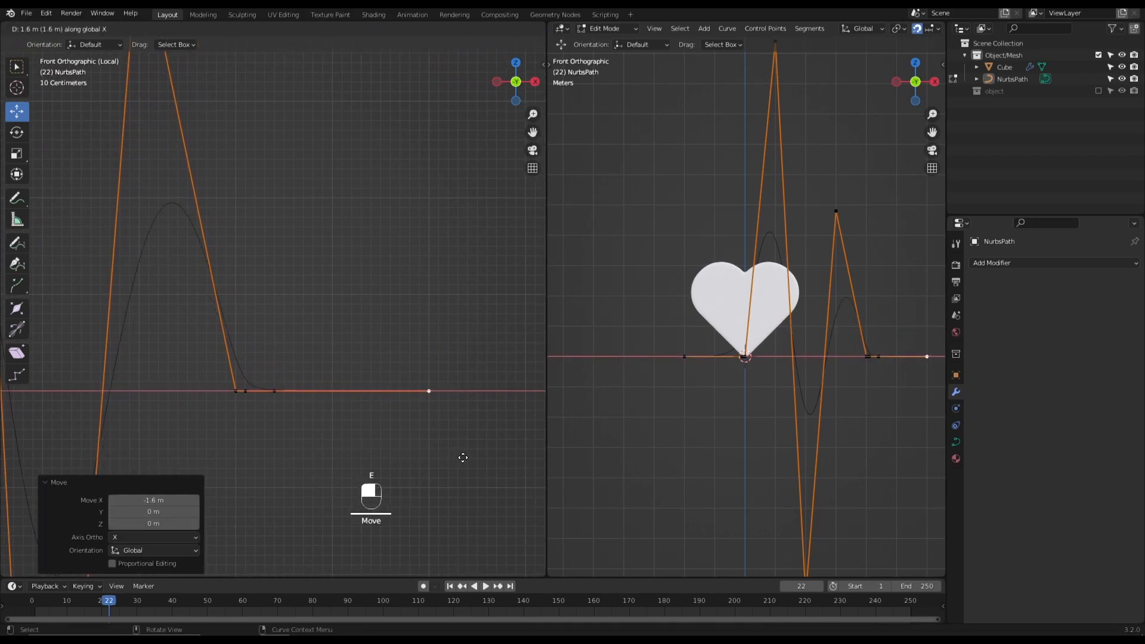
click(463, 457)
key(Tab)
shift+middle_drag(360, 442, 421, 434)
scroll(385, 445, down, 1)
shift+middle_drag(223, 426, 445, 439)
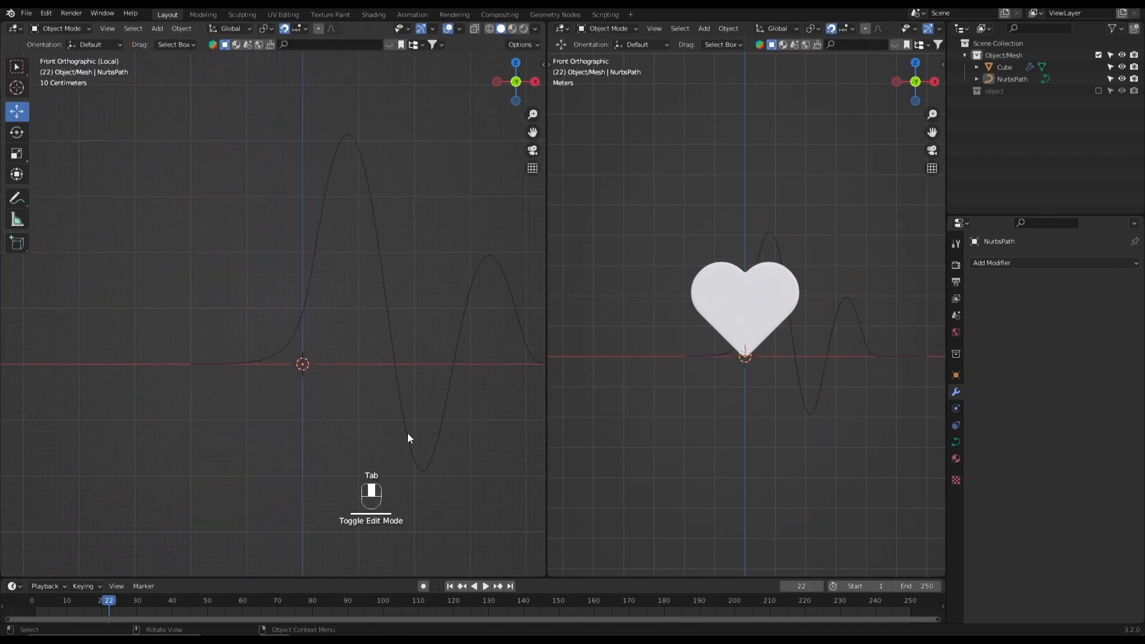
- Move the path's first control point about 1.5 m along X toward the origin
key(Tab)
scroll(263, 430, up, 2)
shift+middle_drag(229, 420, 252, 416)
click(193, 392)
key(g)
key(x)
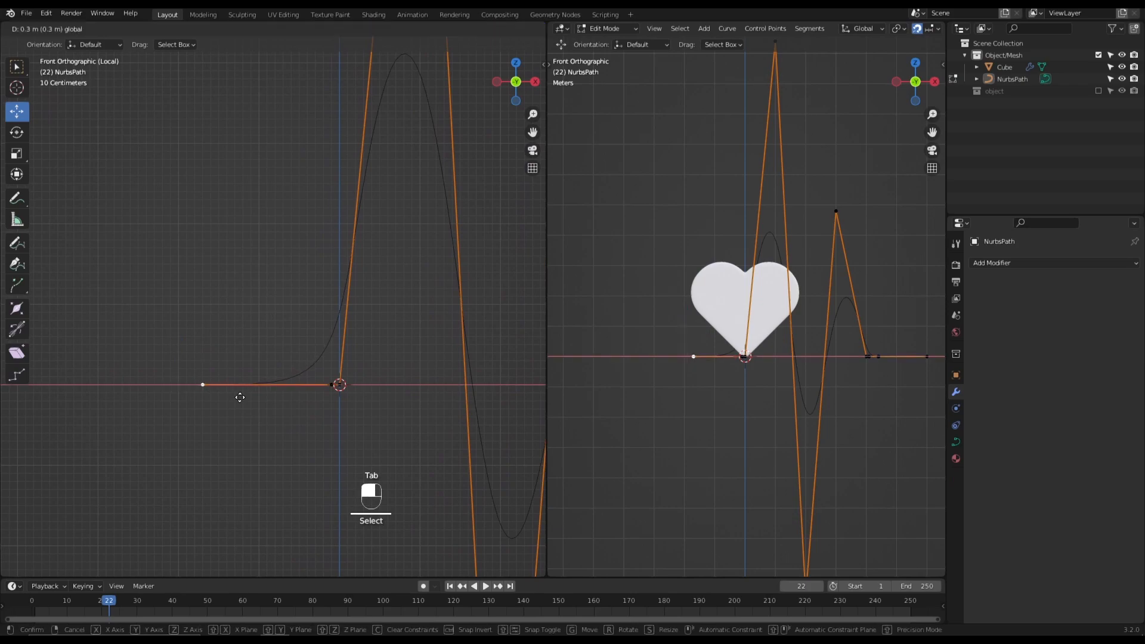
drag(325, 425, 325, 424)
shift+middle_drag(297, 432, 338, 432)
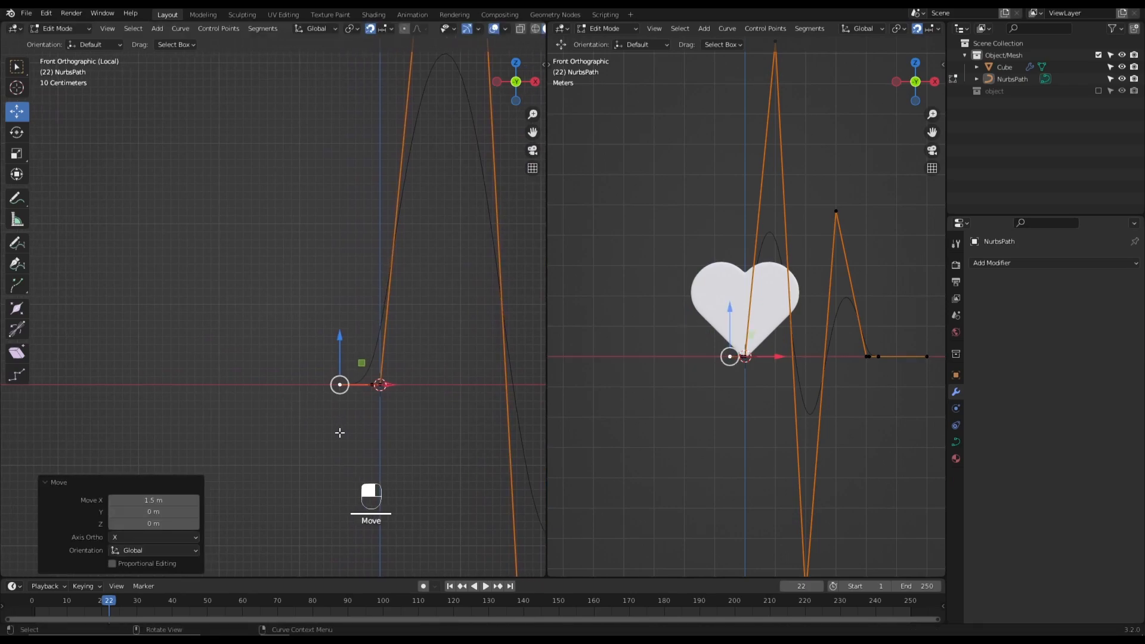
- Extrude a new starting point 1.5 m outward along negative X and check the wave in Object Mode
key(e)
click(242, 425)
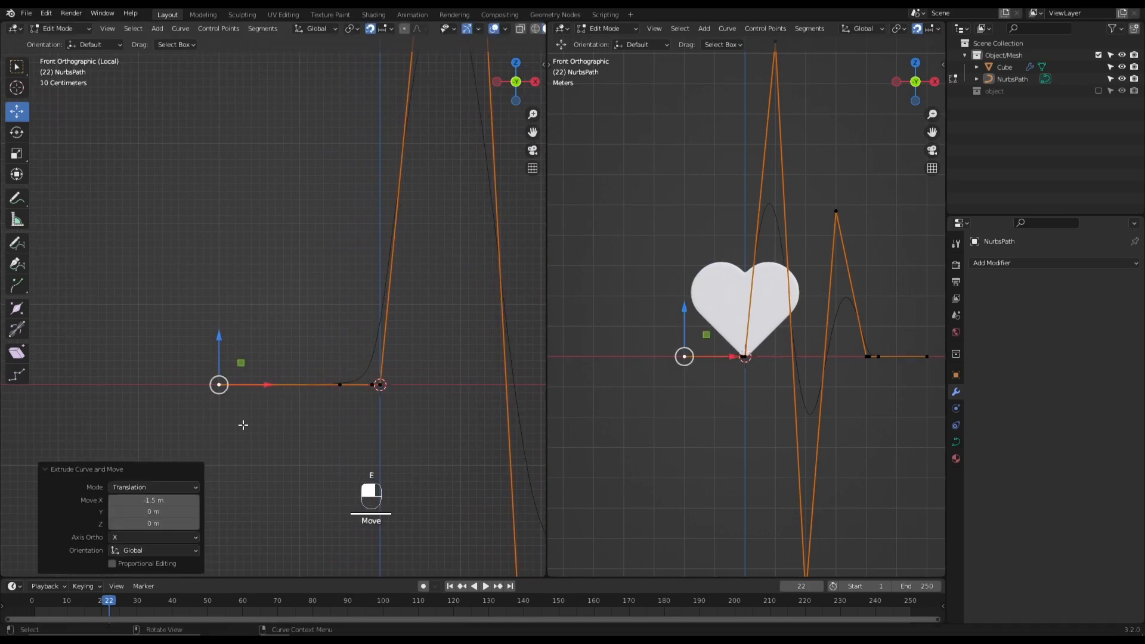
key(Tab)
scroll(243, 425, down, 6)
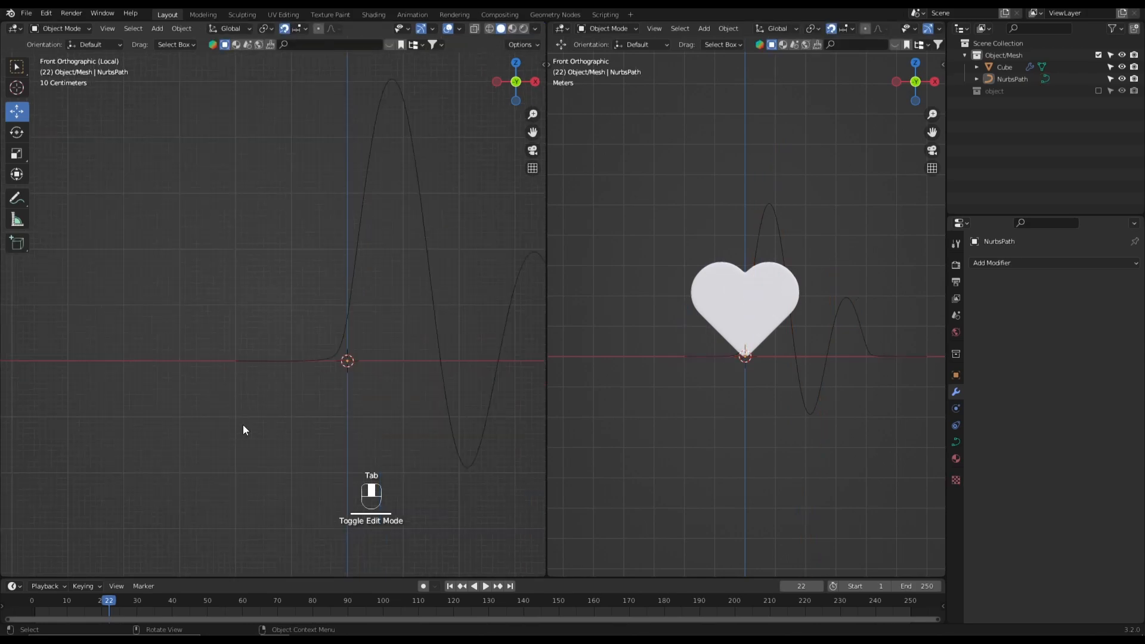
scroll(363, 417, up, 3)
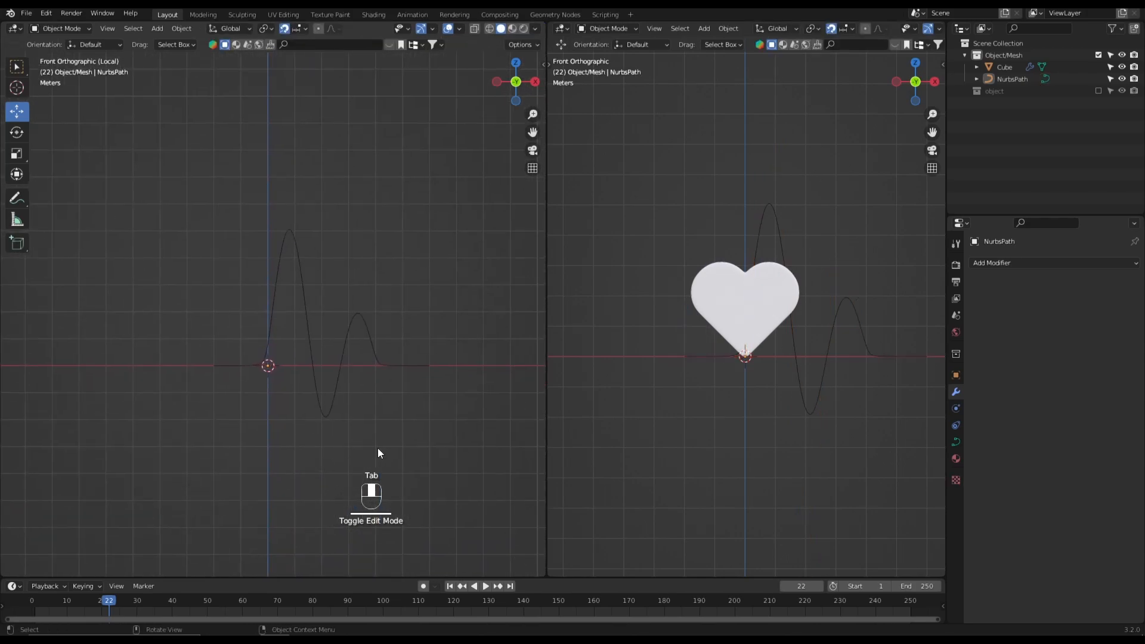
- Nudge the first peak's control point slightly along negative X and view the deselected curve in Object Mode
click(335, 349)
key(Tab)
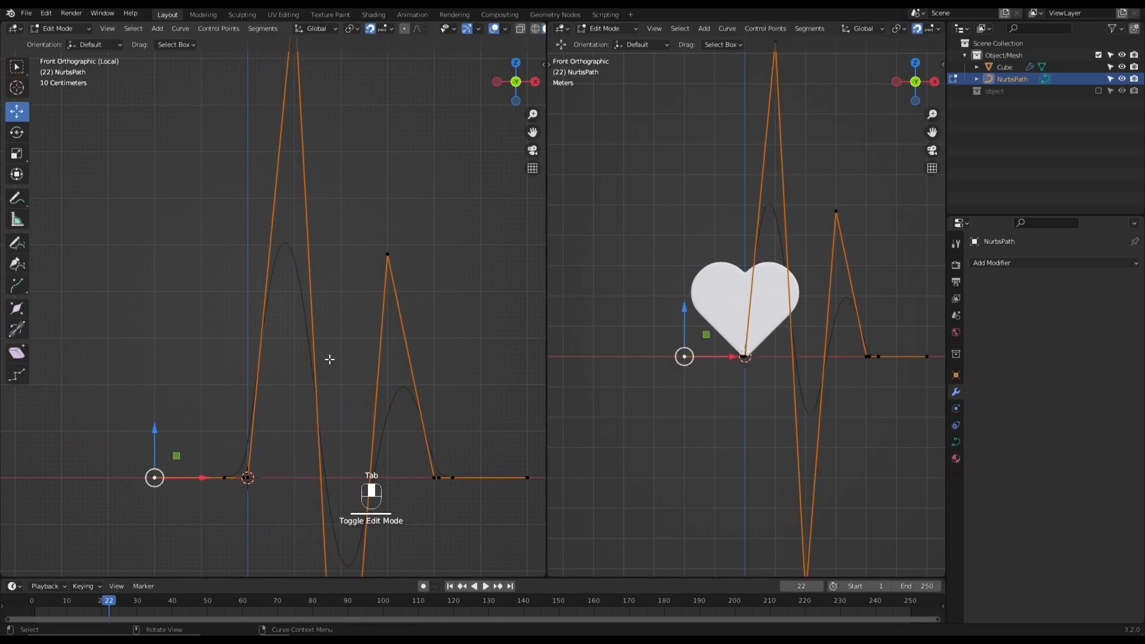
shift+middle_drag(308, 235, 293, 349)
click(279, 108)
drag(311, 109, 303, 112)
key(Tab)
scroll(352, 239, down, 2)
click(372, 314)
shift+middle_drag(370, 321, 352, 216)
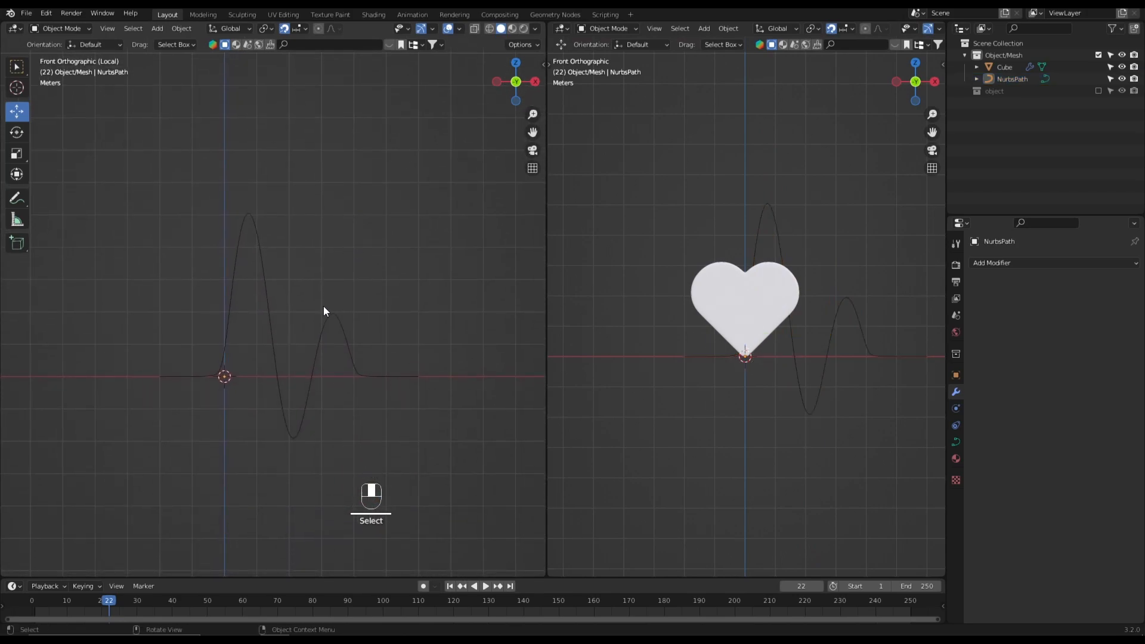
- Lower the first peak's control point a little along Z and return to Object Mode
mouse_move(295, 335)
shift+middle_down()
mouse_move(306, 332)
mouse_move(299, 341)
shift+middle_up()
click(281, 299)
key(Tab)
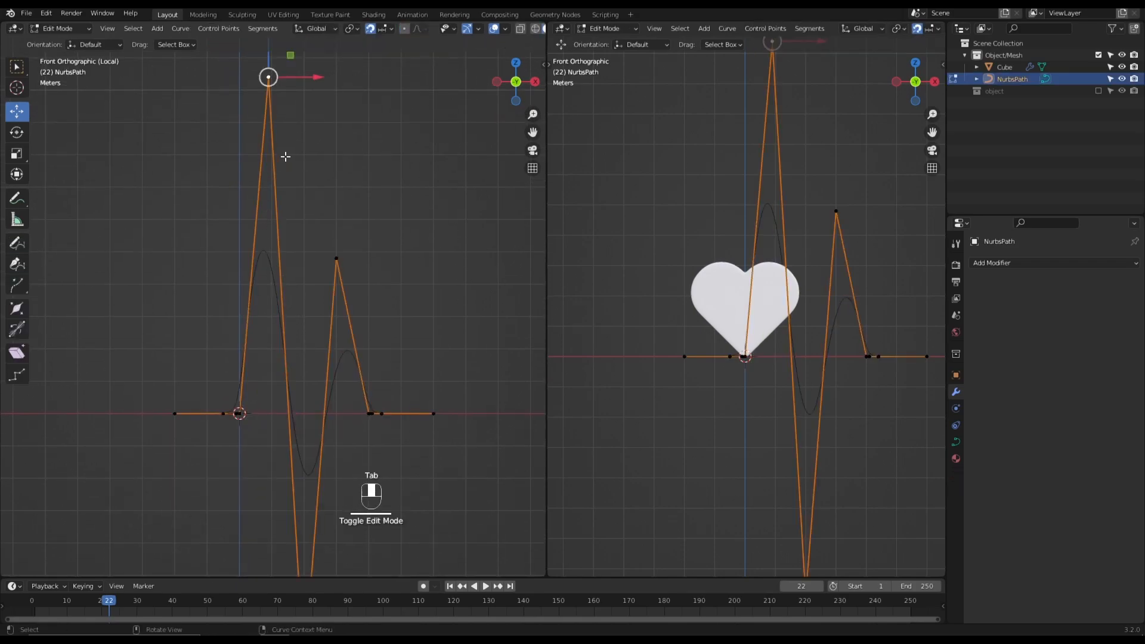
drag(269, 77, 267, 108)
key(Tab)
click(401, 203)
middle_drag(401, 203, 292, 247)
- Give the path a round bevel with a depth of 0.16 m to turn it into a tube
click(304, 371)
scroll(303, 376, up, 4)
shift+middle_drag(290, 406, 268, 325)
click(956, 442)
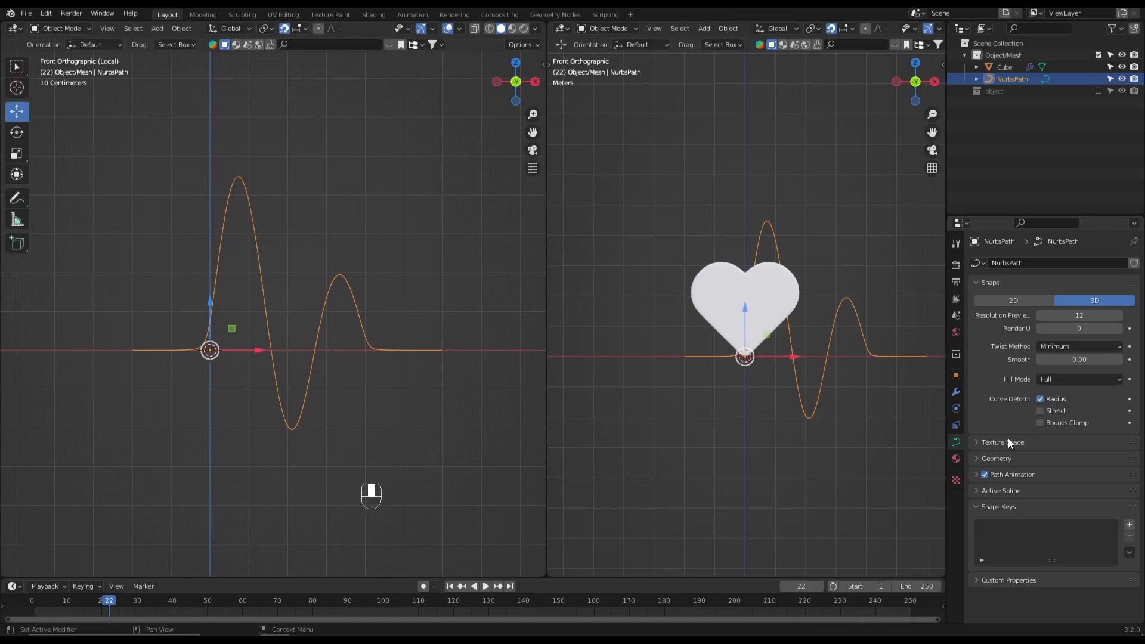
click(1006, 462)
scroll(1006, 462, down, 2)
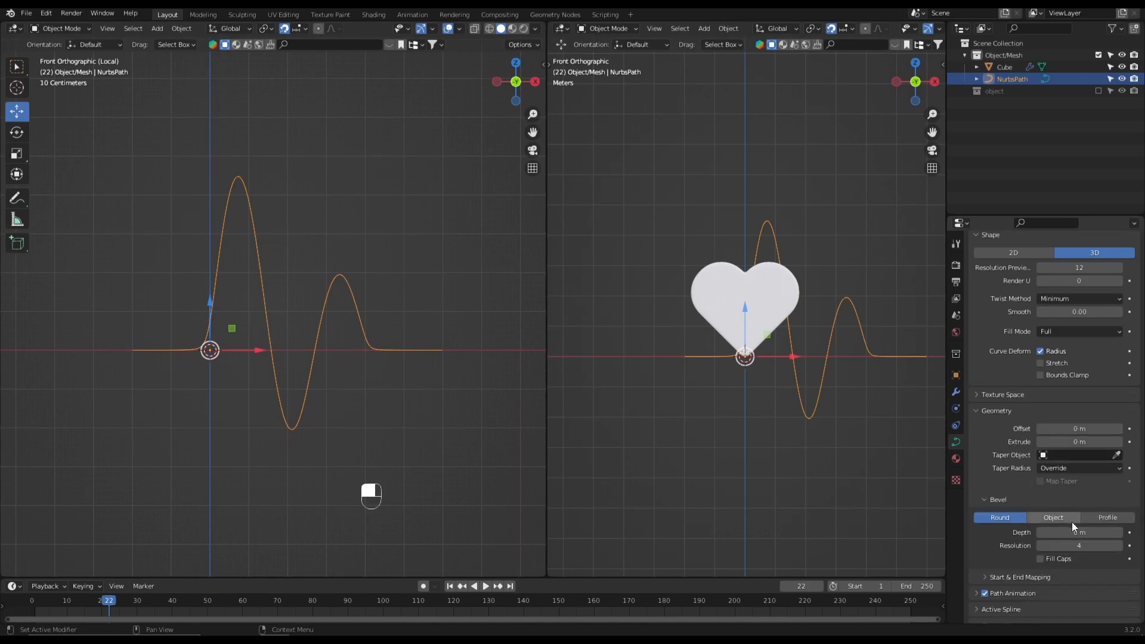
mouse_move(1074, 532)
mouse_down()
mouse_move(1094, 532)
mouse_move(1077, 532)
mouse_up()
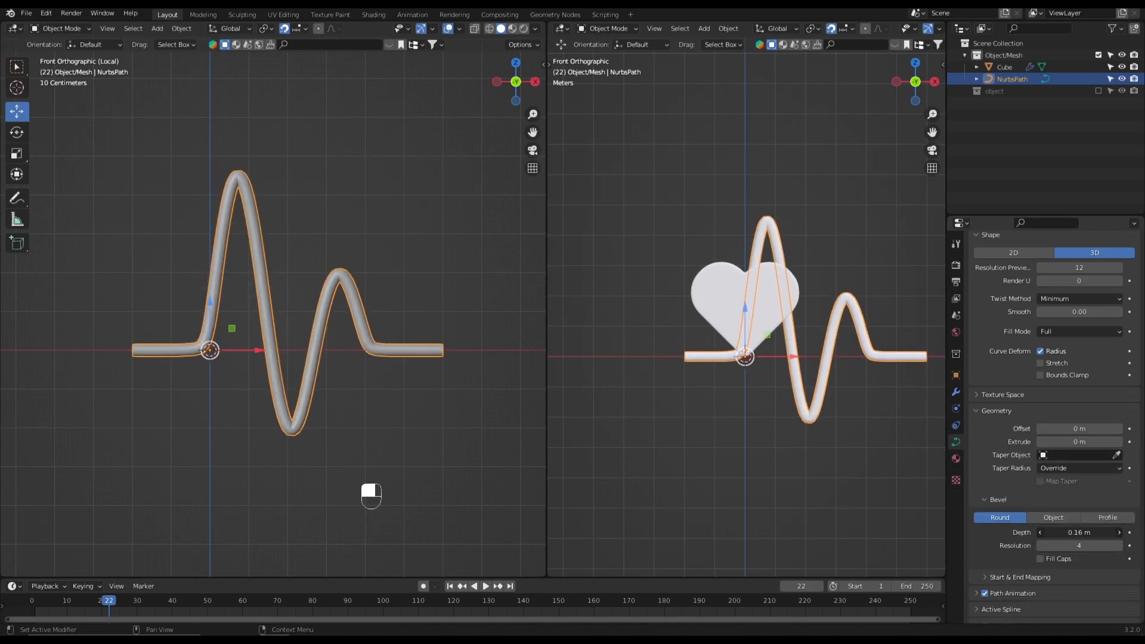
- Inspect the tube in perspective, then set its bevel depth to 0.1 m and bevel resolution to 10
middle_drag(56, 348, 234, 434)
shift+middle_drag(259, 365, 269, 409)
scroll(274, 348, up, 3)
scroll(274, 348, down, 2)
key(grave)
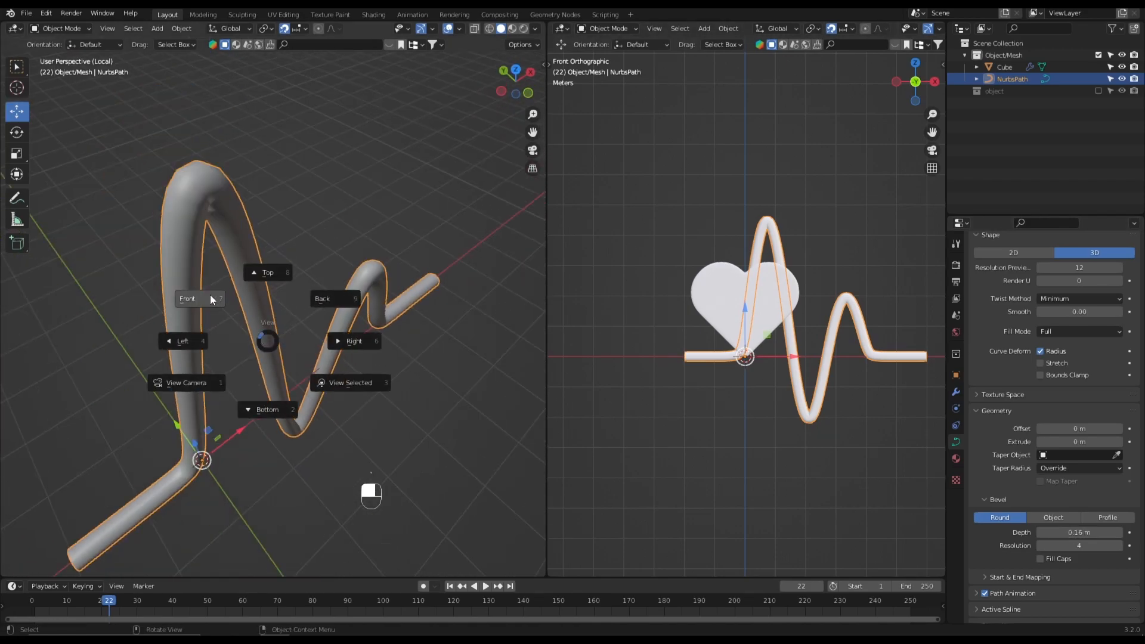
click(216, 301)
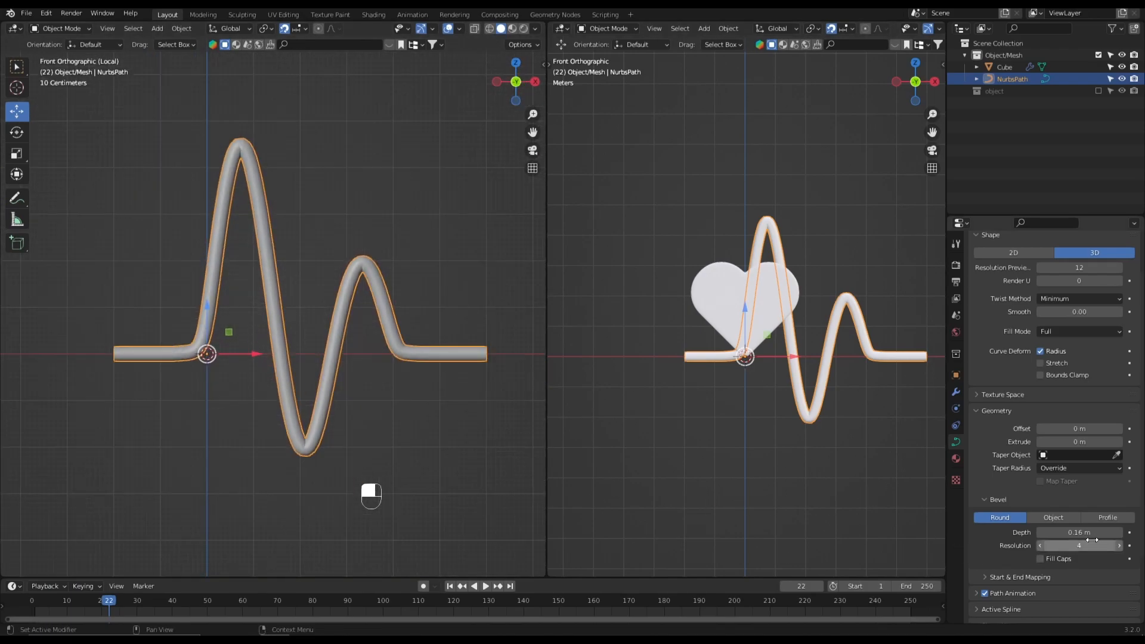
drag(1091, 540, 1048, 540)
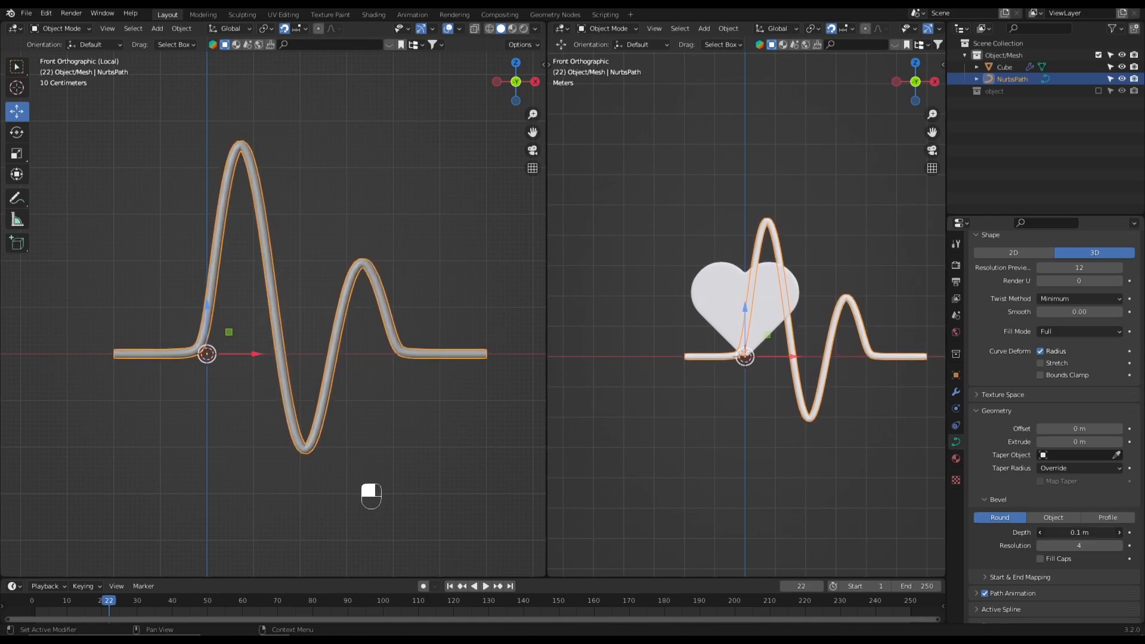
click(1121, 546)
click(1121, 546)
click(1121, 546)
click(1121, 545)
click(1121, 546)
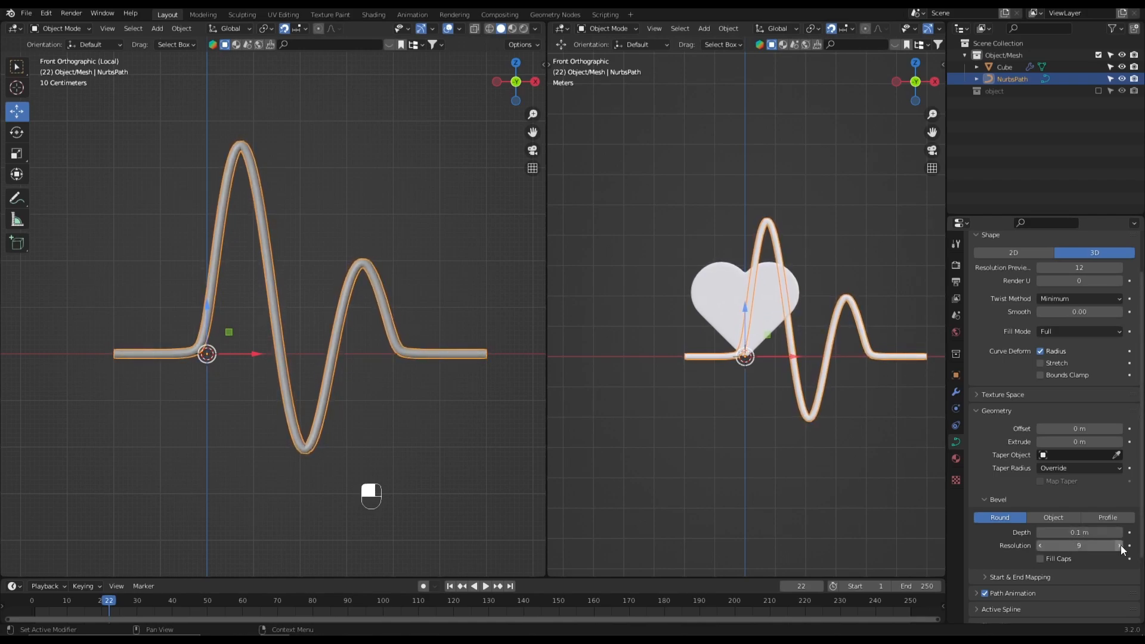
- Leave Local View, move the heartbeat line up over the heart and scale it down to roughly the heart's width
scroll(280, 317, up, 2)
middle_drag(281, 316, 381, 322)
key(grave)
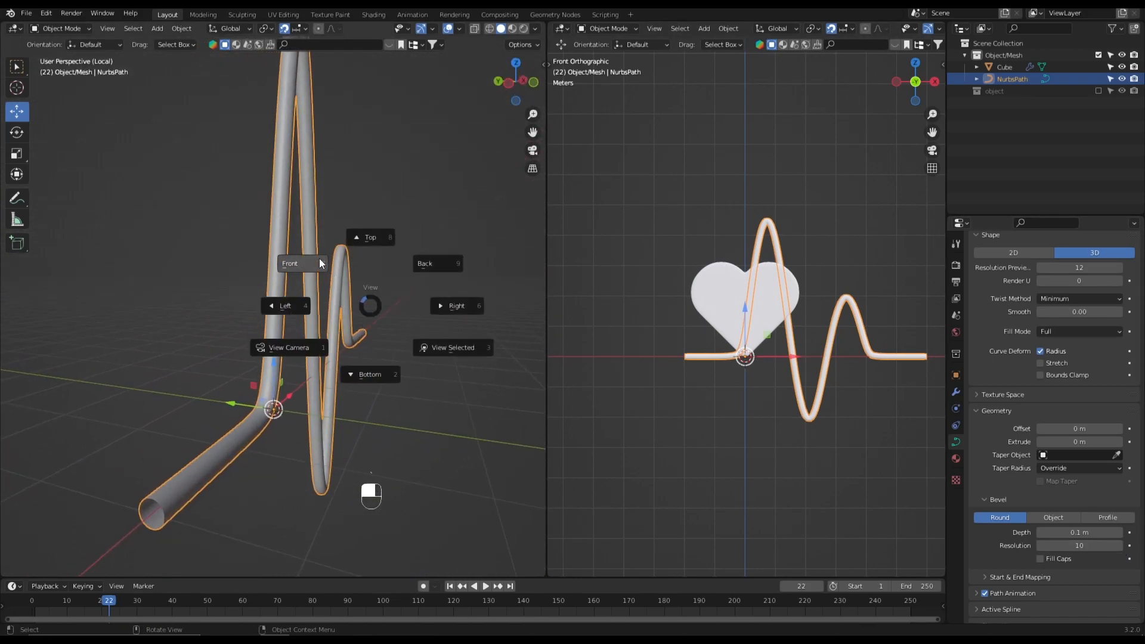
click(320, 259)
key(KP_Divide)
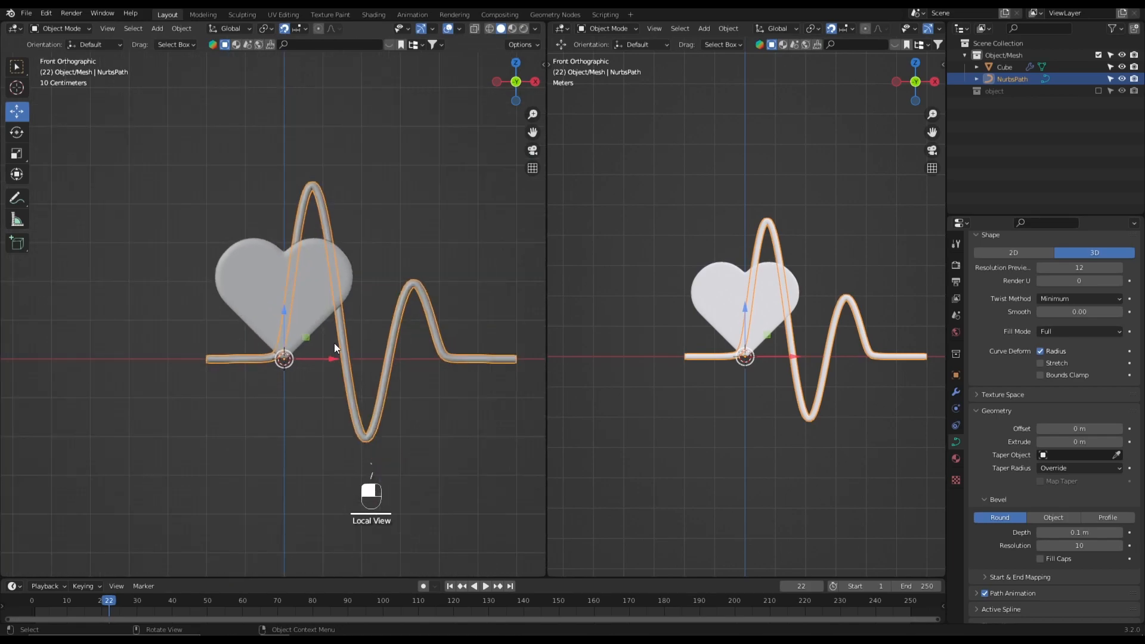
scroll(345, 371, up, 2)
drag(324, 359, 258, 280)
key(s)
click(257, 363)
- Move the heartbeat line 0.4 m along negative Y in front of the heart and return to the front view
scroll(298, 373, up, 3)
key(grave)
drag(251, 319, 277, 319)
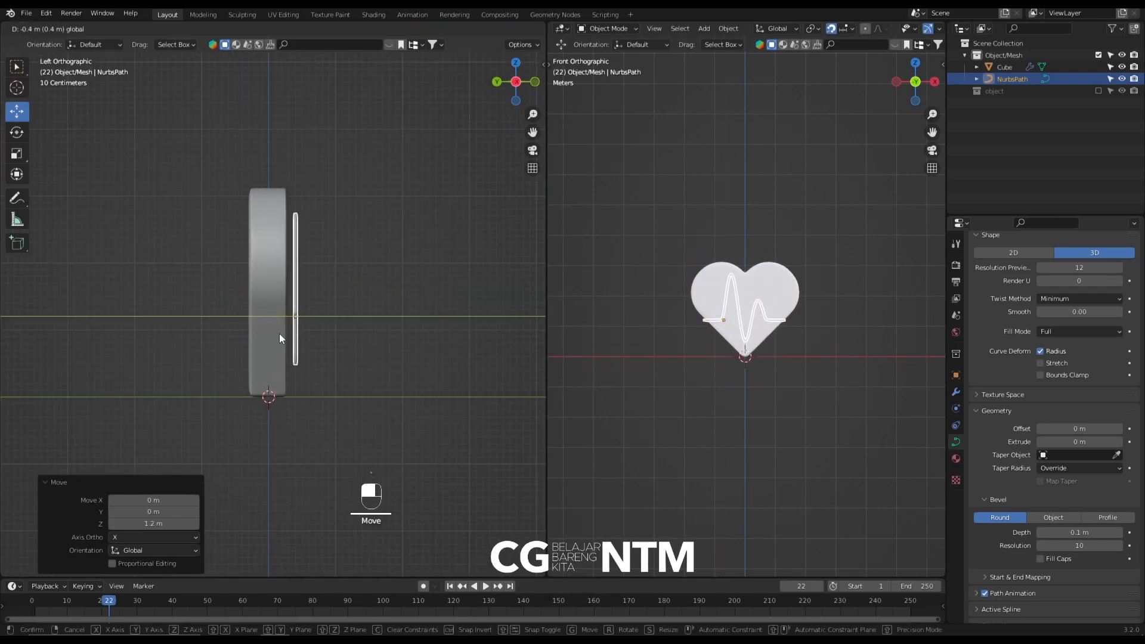
key(grave)
click(270, 276)
- Scale the heartbeat line by about 0.76 and shift it toward the heart's middle, raising it 0.2 m along Z
key(s)
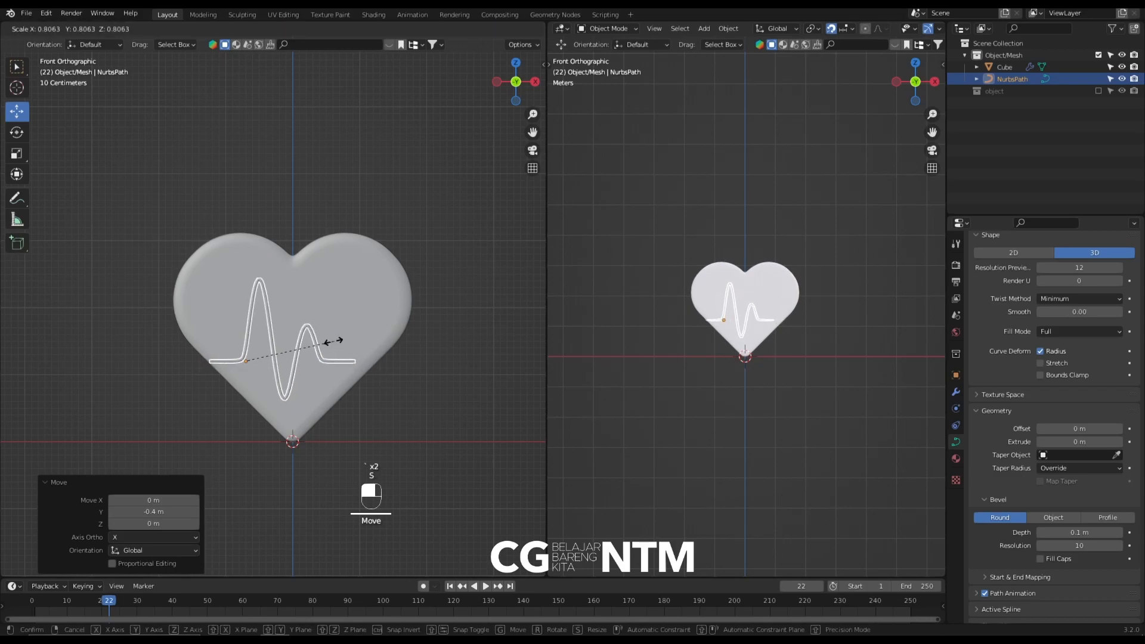
click(329, 340)
scroll(337, 346, up, 2)
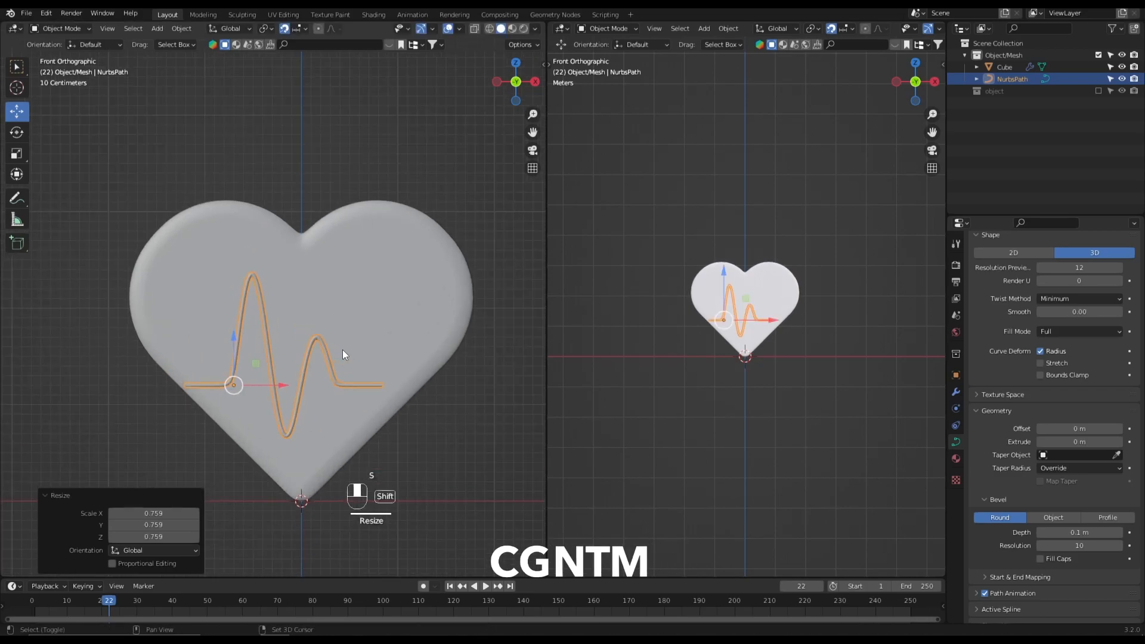
drag(274, 405, 237, 346)
key(s)
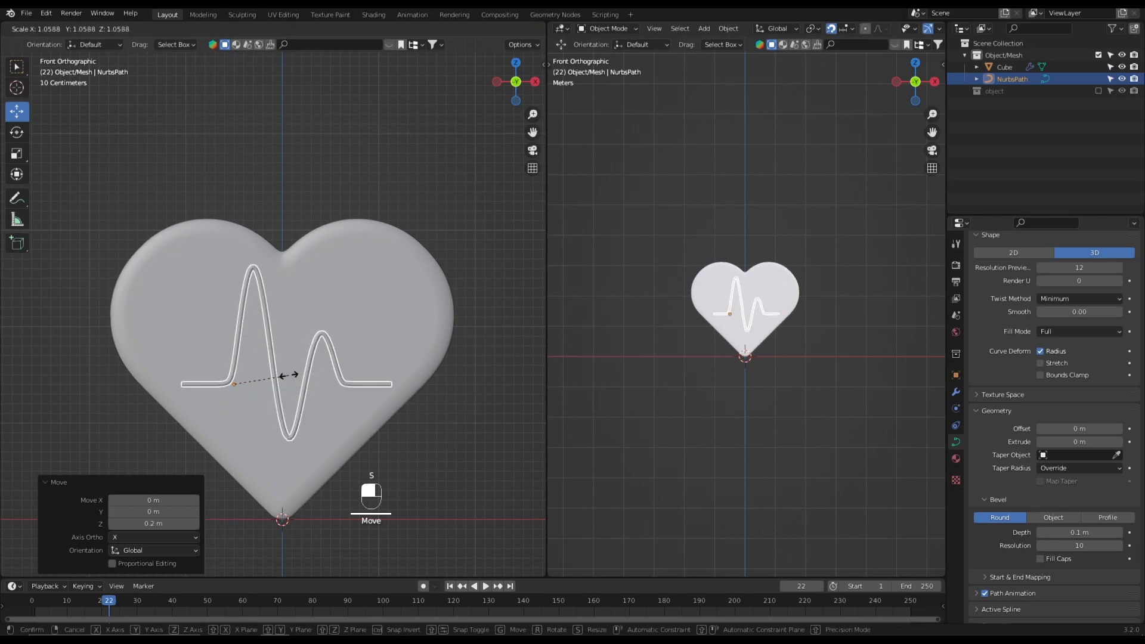
key(Escape)
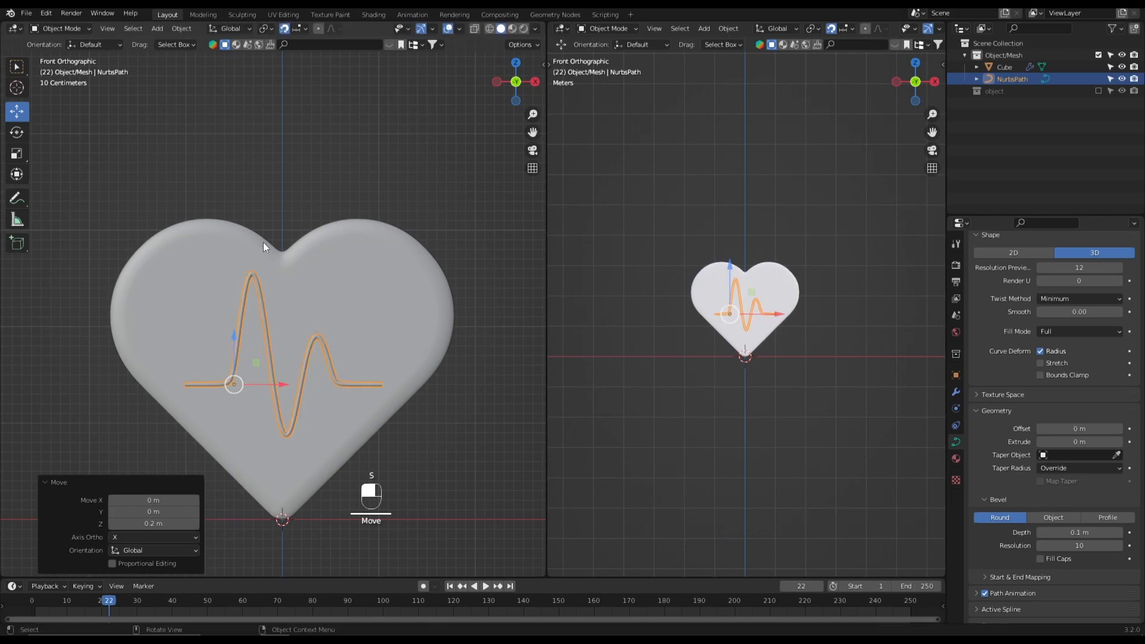
- Set the heartbeat line's origin to its geometry and scale it up by about 1.2
click(186, 27)
mouse_move(206, 56)
click(342, 72)
key(s)
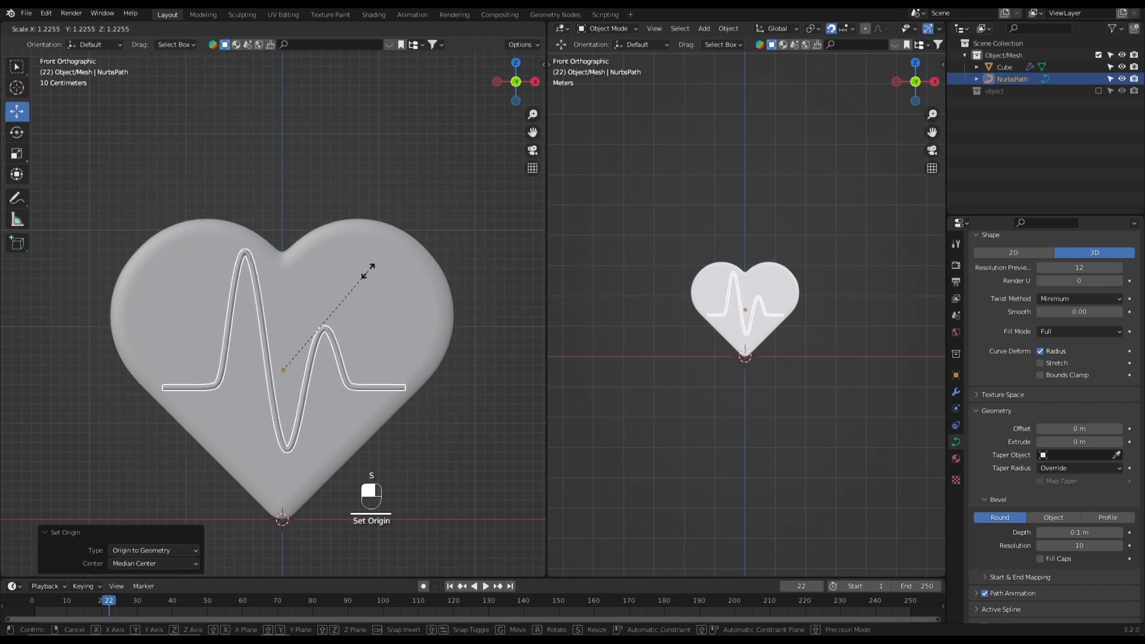
click(366, 274)
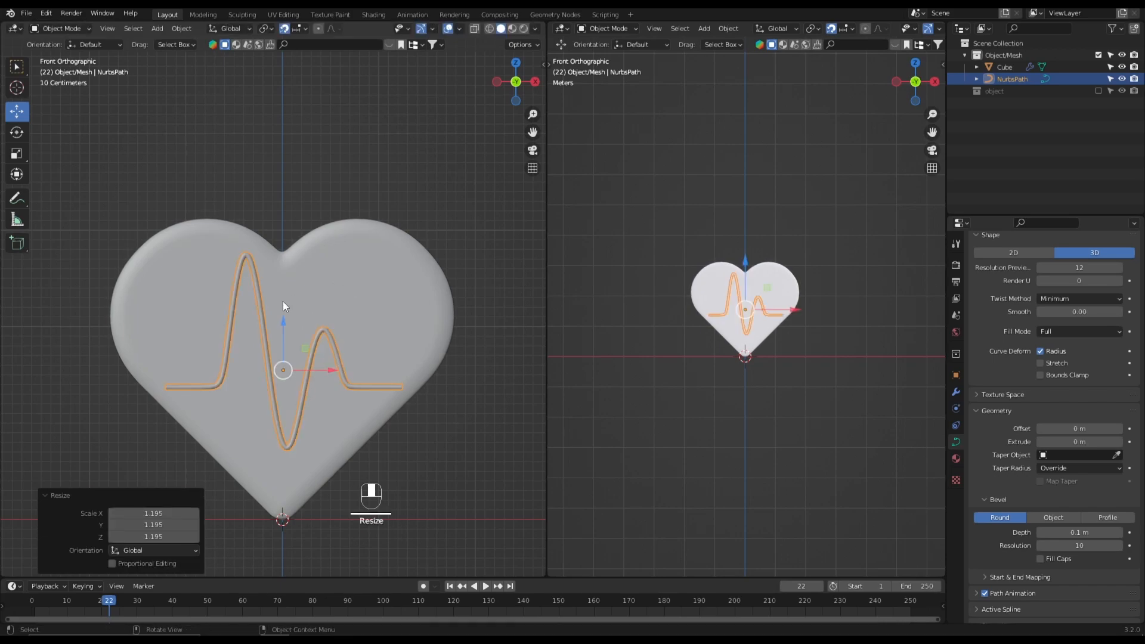
- Fine-tune the heartbeat line's size, lower it slightly on the heart, and check the result from the front with nothing selected
drag(281, 331, 281, 328)
key(s)
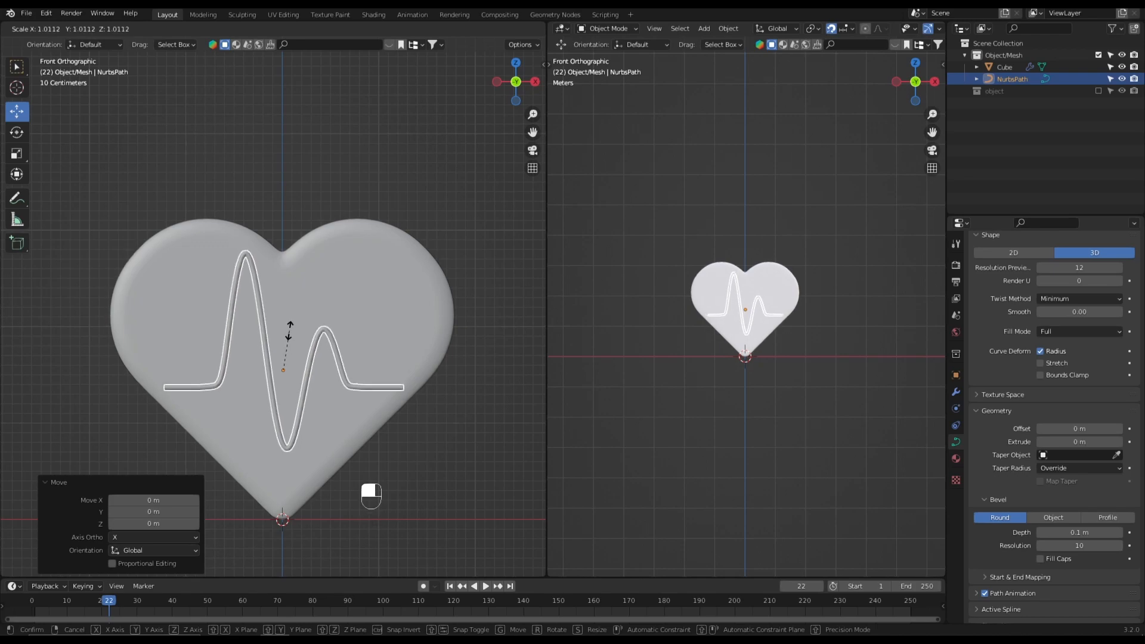
click(286, 328)
drag(285, 328, 281, 340)
click(434, 400)
scroll(438, 404, down, 2)
scroll(438, 405, down, 1)
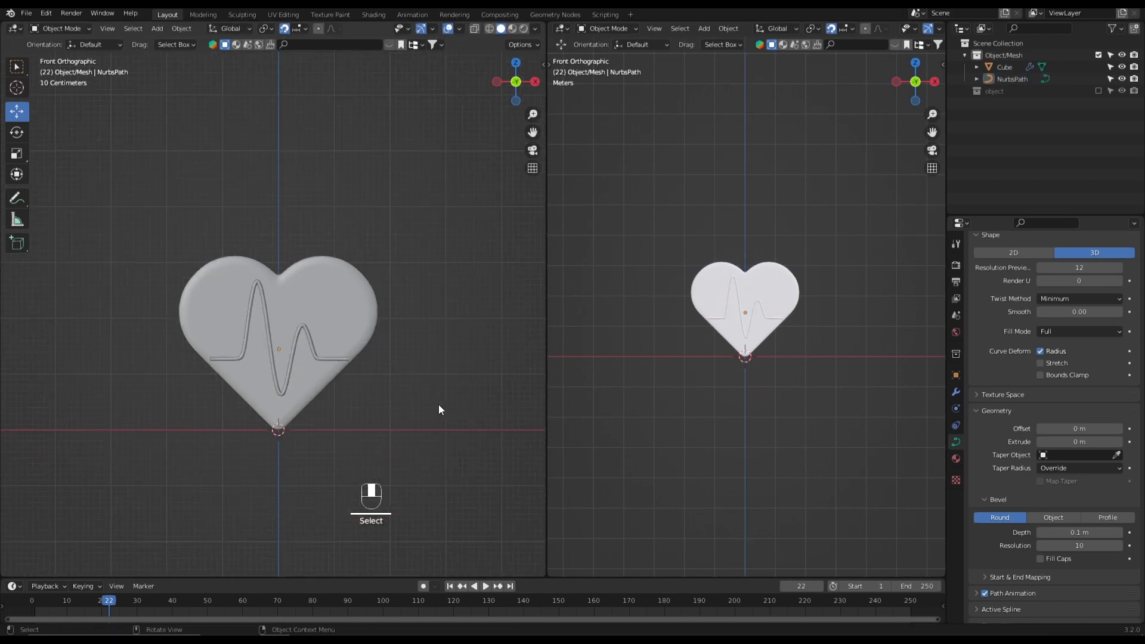
middle_drag(388, 394, 472, 414)
key(grave)
scroll(286, 375, up, 2)
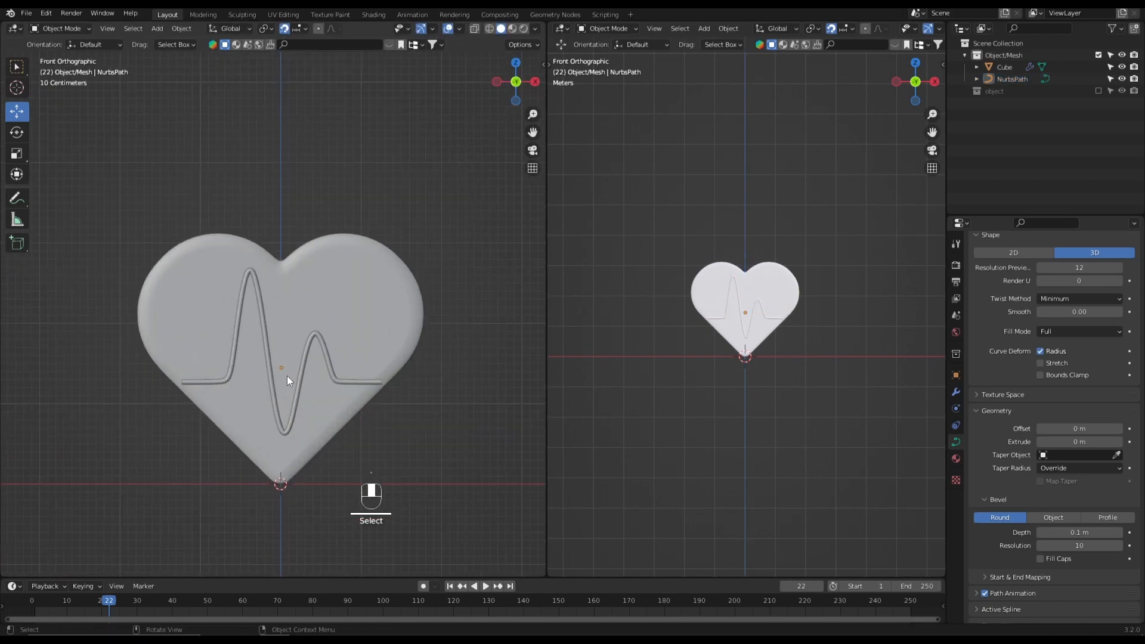
- Isolate the heartbeat line in Local View and add a Subdivision modifier at level 2
click(298, 382)
key(slash)
middle_drag(298, 382, 244, 291)
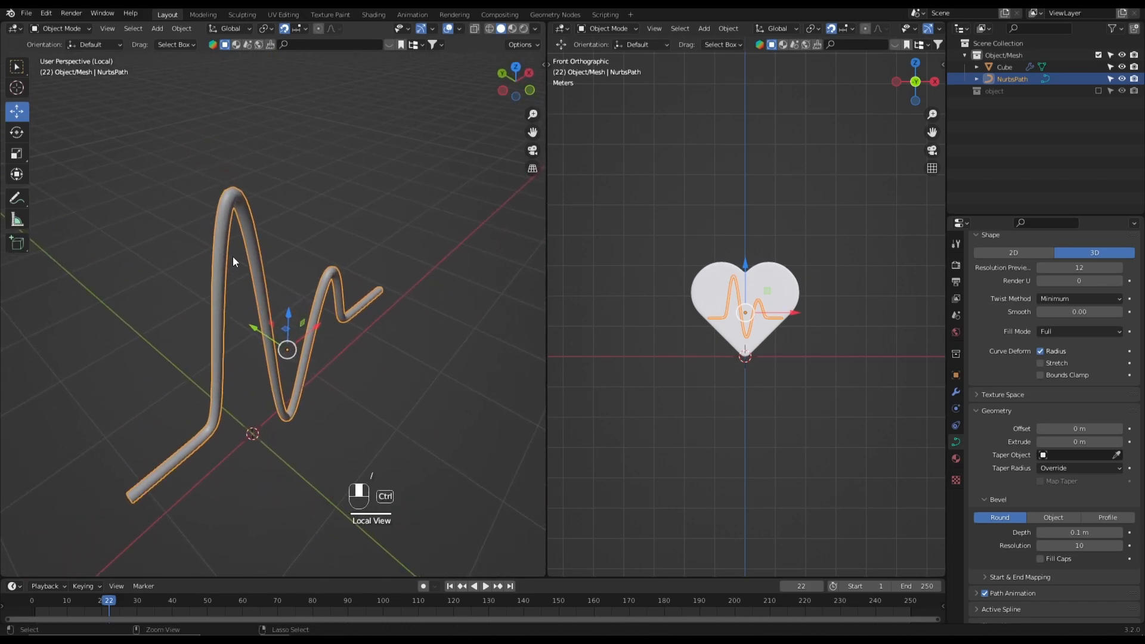
key(ctrl+2)
scroll(269, 294, up, 3)
middle_drag(278, 315, 274, 288)
- Set the Subdivision modifier's viewport and render levels to 4
click(956, 393)
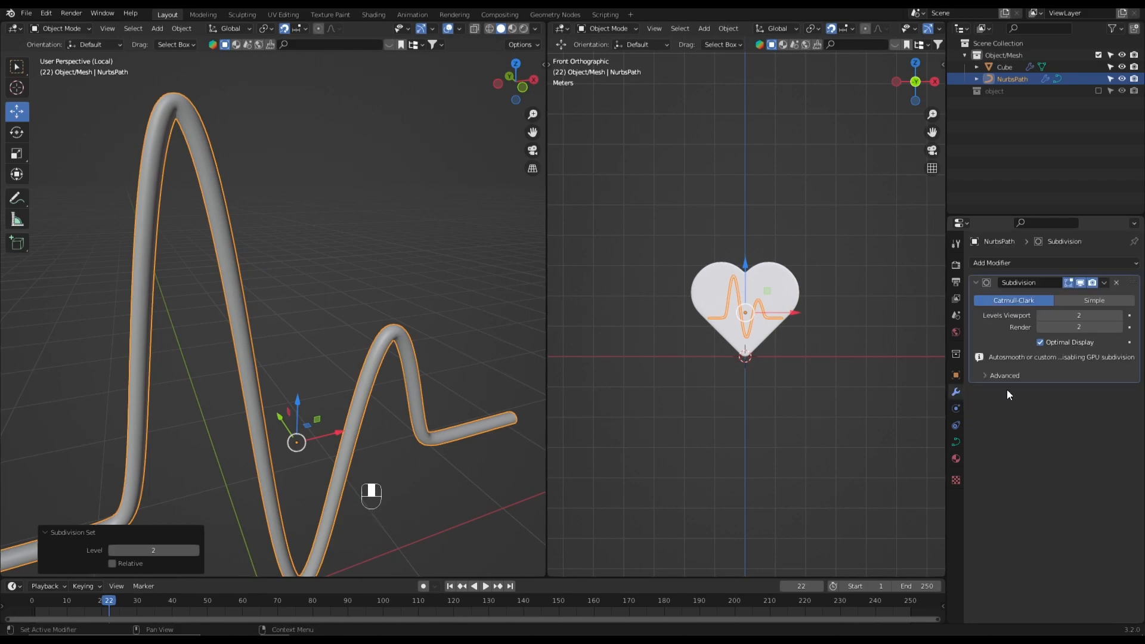
click(1119, 315)
click(1119, 316)
click(1119, 327)
click(1119, 327)
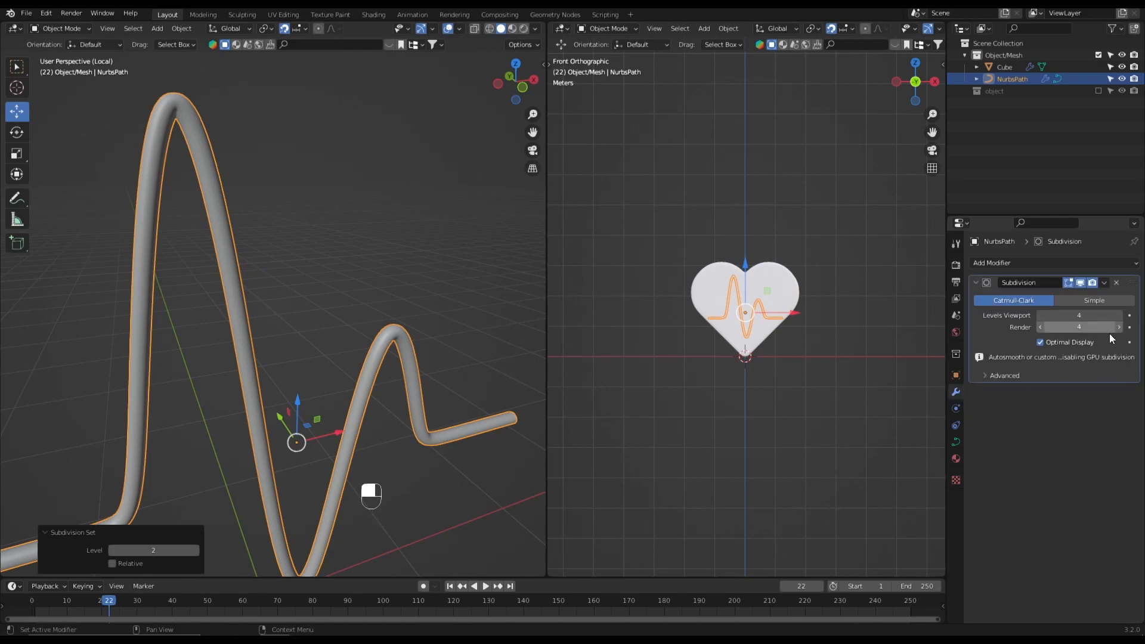
- Shade the heartbeat tube smooth and inspect its open end in perspective
right_click(224, 258)
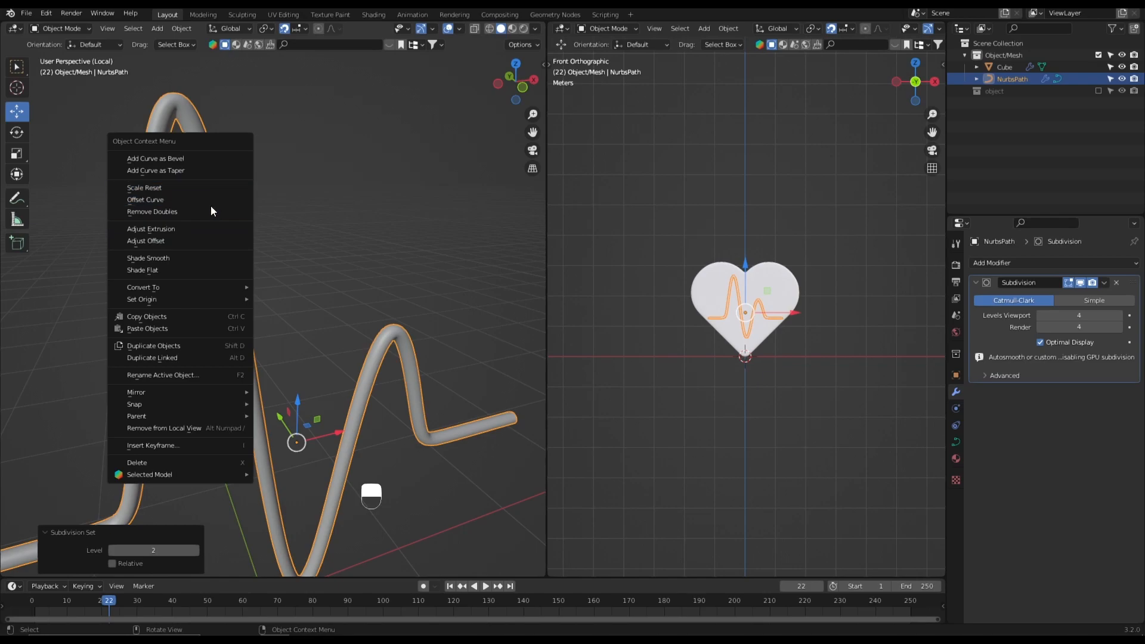
click(202, 258)
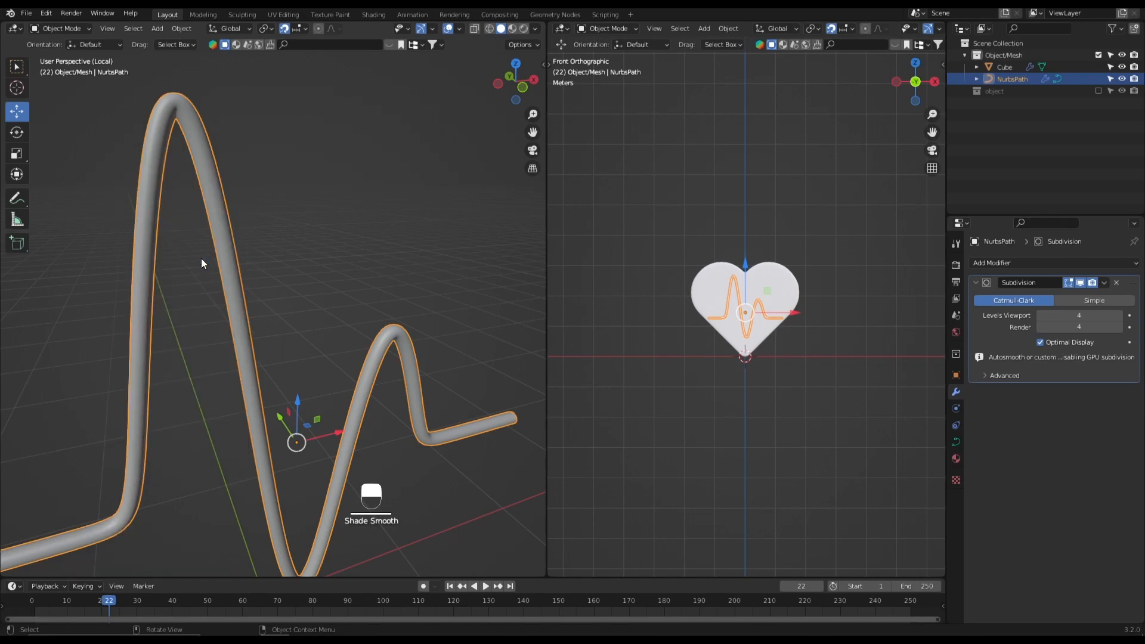
shift+middle_drag(217, 262, 356, 227)
scroll(357, 226, down, 2)
middle_drag(310, 295, 298, 326)
scroll(316, 375, up, 2)
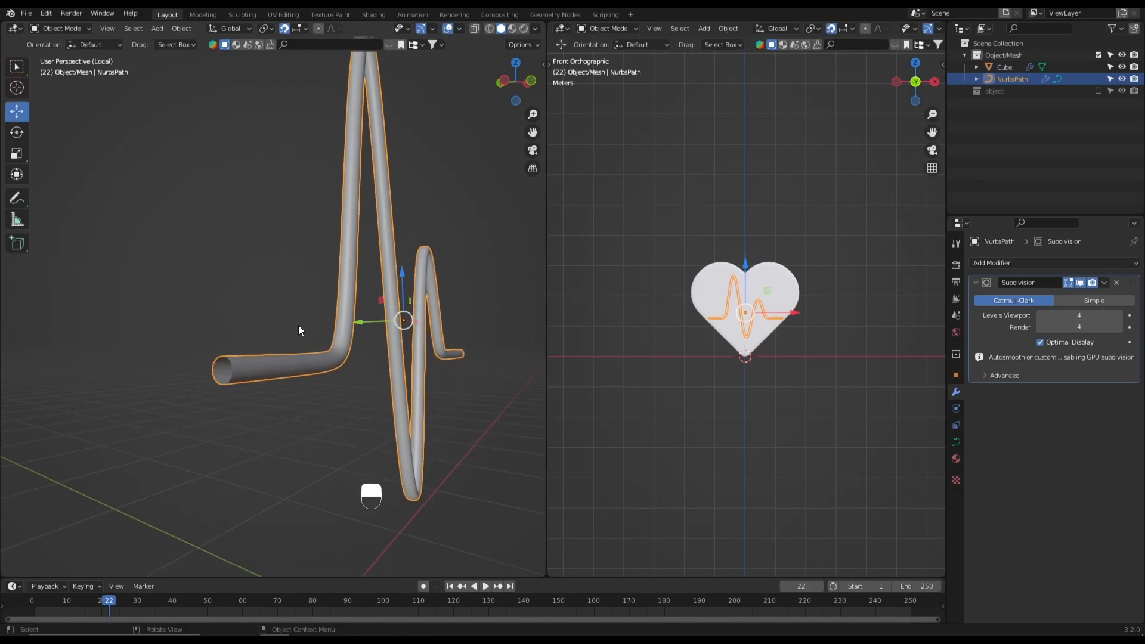
- Exit Local View and show the whole heart from the front with nothing selected
key(KP_Divide)
click(452, 467)
key(grave)
click(284, 324)
middle_drag(328, 370, 238, 312)
scroll(352, 356, up, 2)
scroll(325, 375, down, 2)
shift+middle_drag(324, 375, 374, 370)
scroll(393, 364, down, 1)
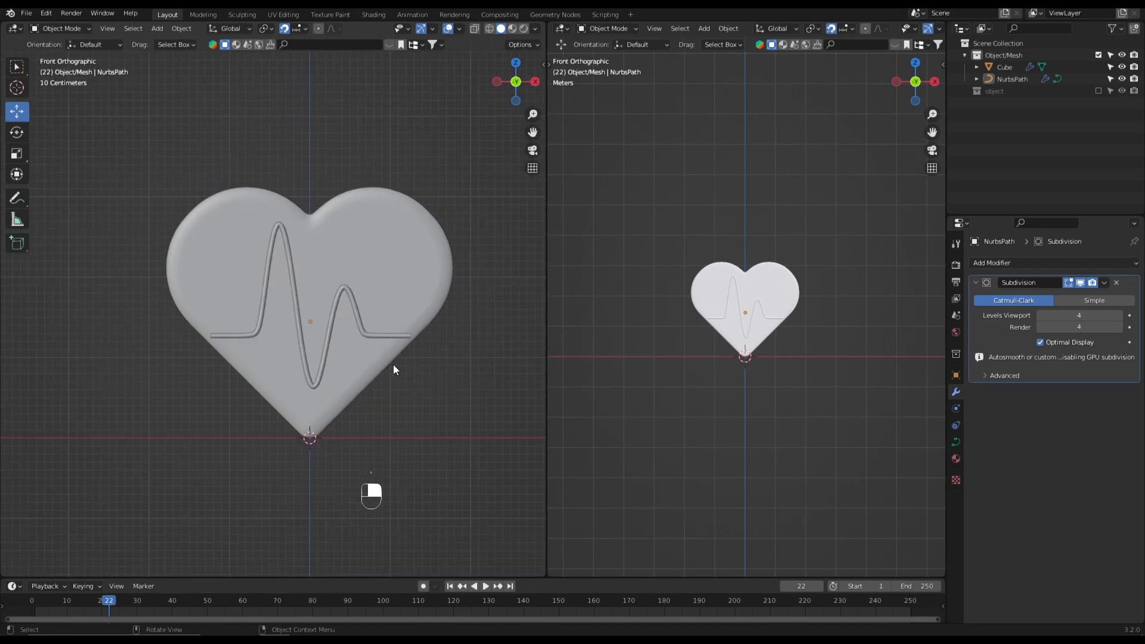
- Examine the heart and its heartbeat line in both viewports, finishing in front view
shift+middle_drag(420, 277, 410, 308)
scroll(801, 315, up, 7)
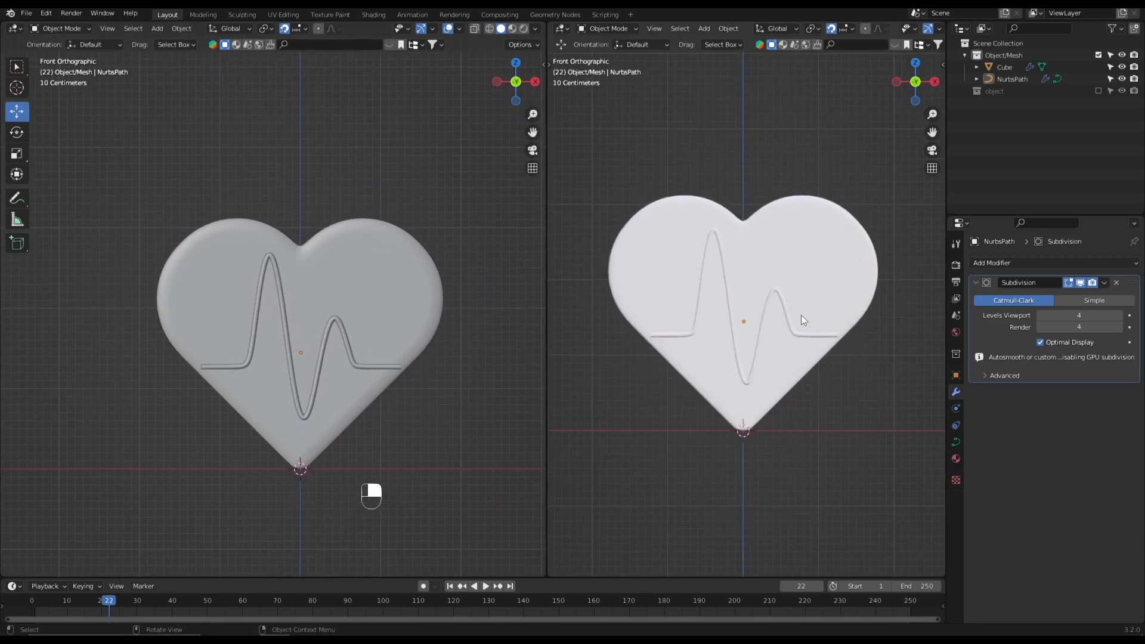
shift+middle_drag(811, 320, 810, 359)
scroll(810, 359, down, 1)
scroll(435, 352, up, 2)
shift+middle_drag(432, 354, 423, 348)
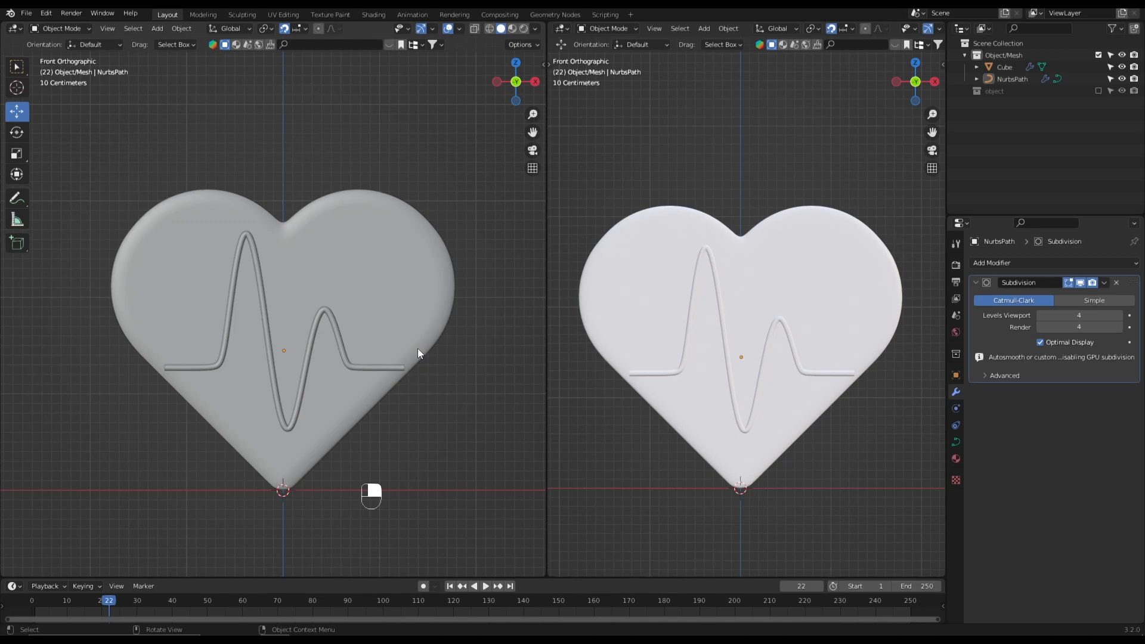
scroll(417, 352, up, 2)
middle_drag(418, 352, 377, 368)
key(KP_1)
scroll(320, 318, down, 2)
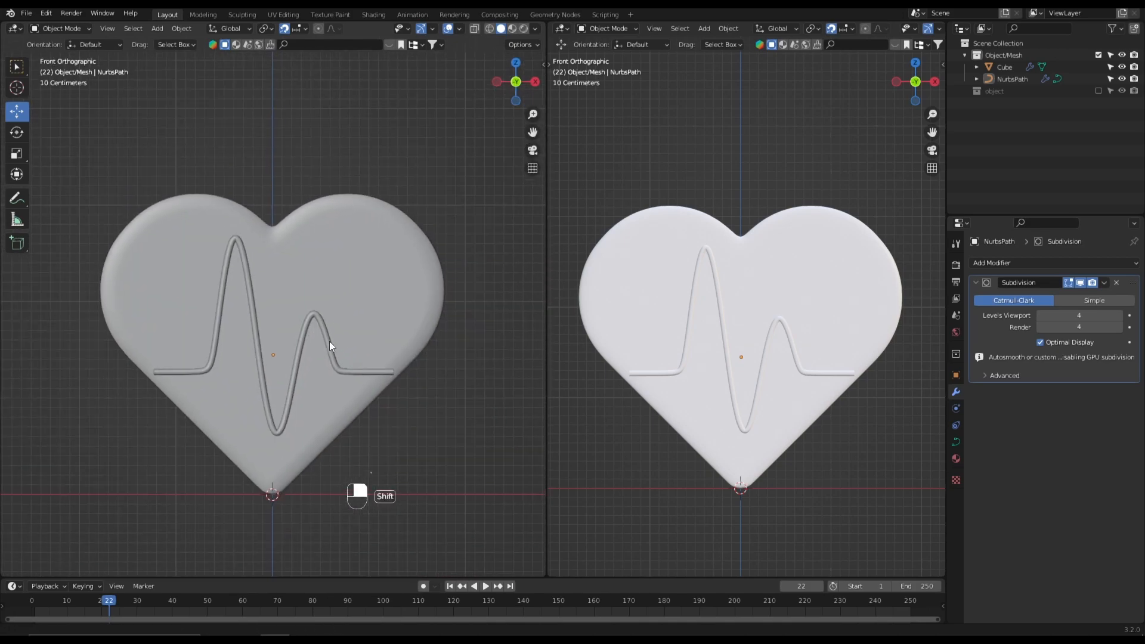
- Give the heart a new material with a pure red base color, setting hue, saturation and value to 1
click(362, 314)
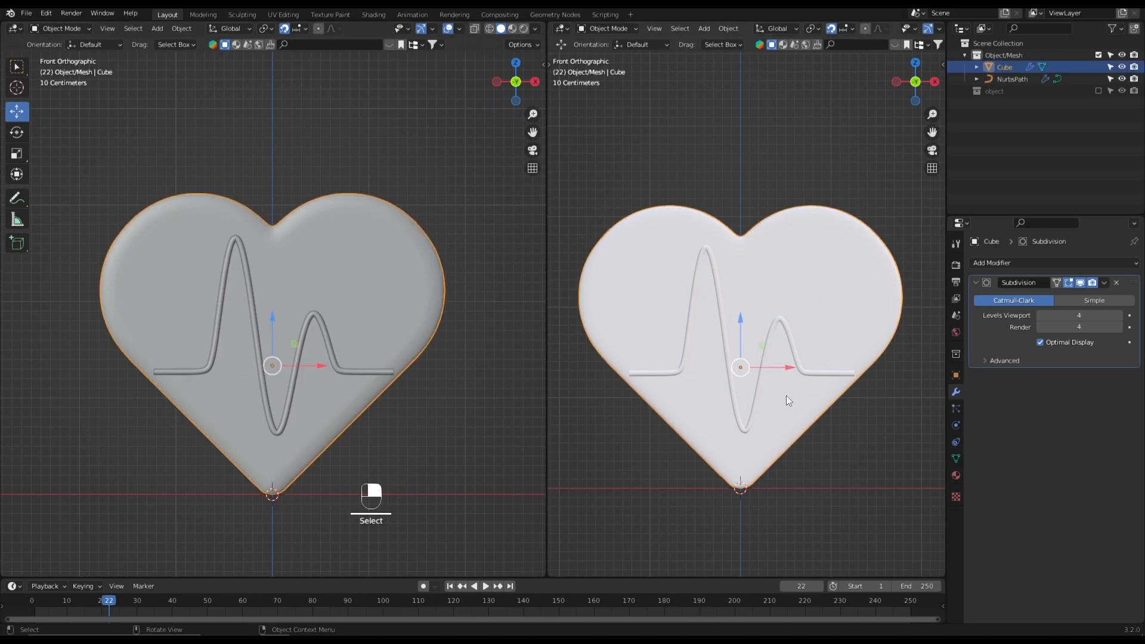
click(957, 475)
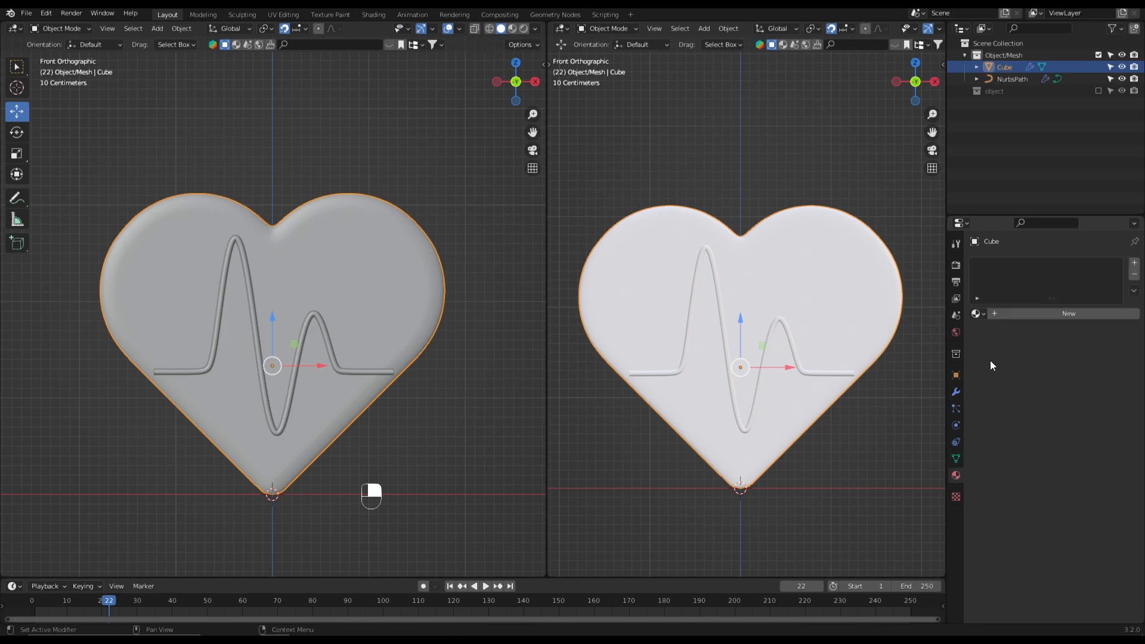
click(1014, 315)
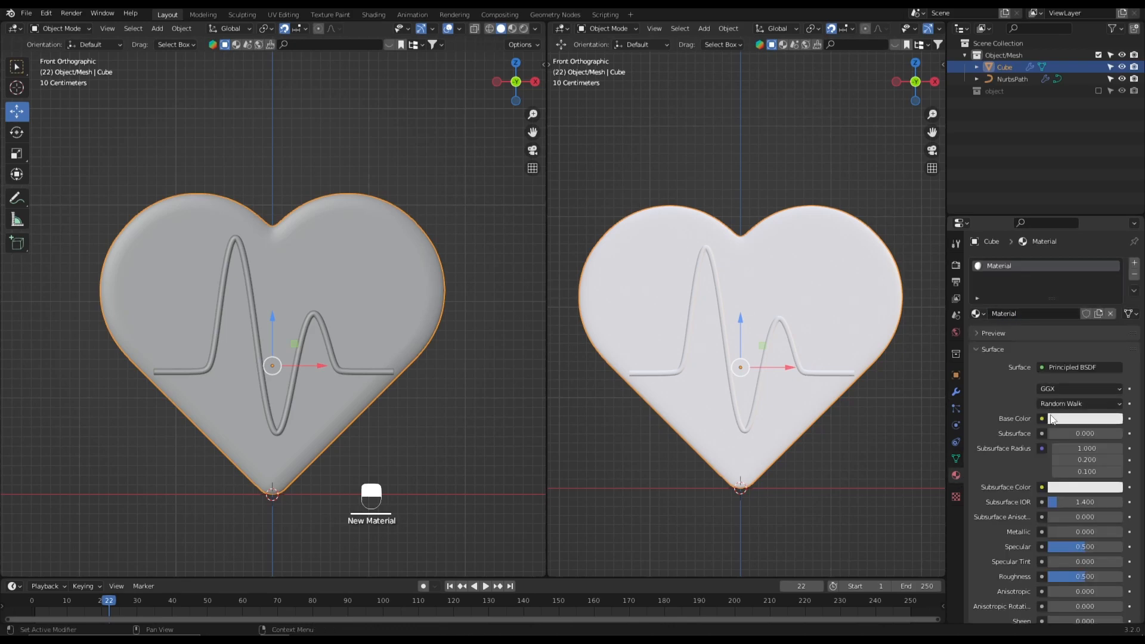
click(1087, 420)
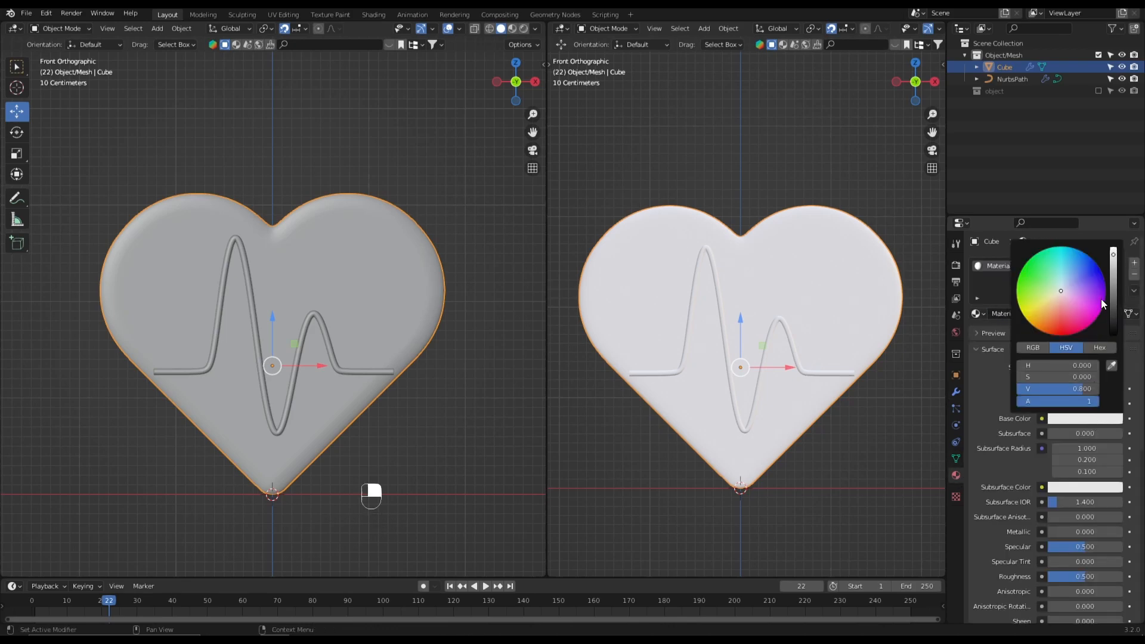
drag(1114, 292, 1114, 249)
drag(1047, 378, 1099, 377)
drag(1024, 365, 1099, 365)
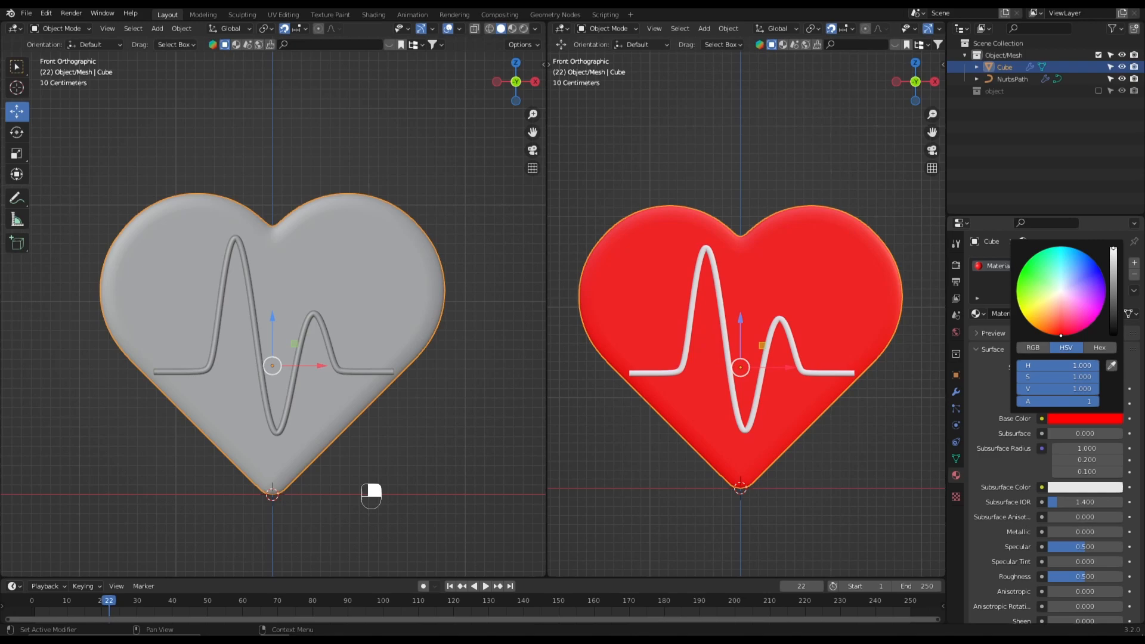
- Set the roughness of the heart's red material to 0.4
scroll(1066, 450, down, 4)
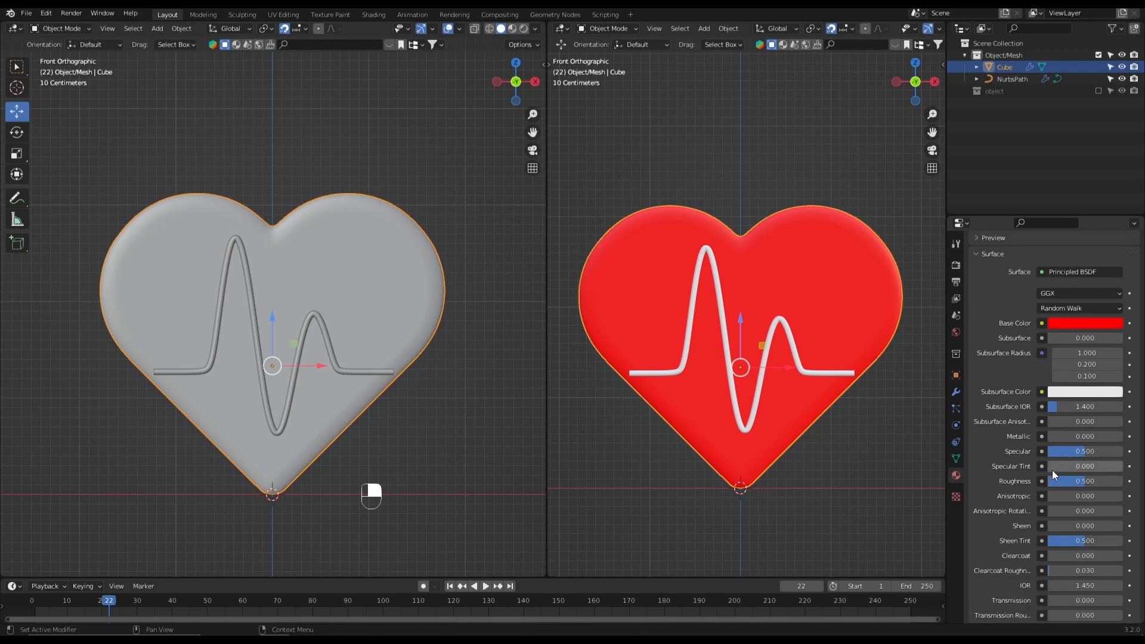
scroll(1051, 470, down, 2)
click(1063, 433)
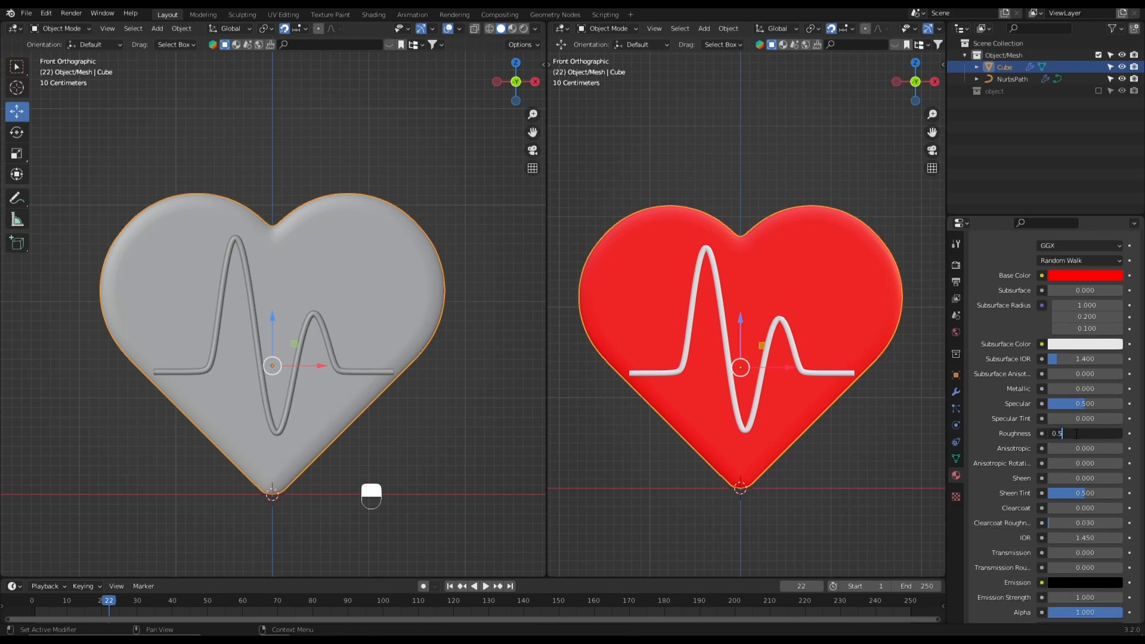
text(0.4)
key(Return)
- Give the heartbeat line a new material with a pure white base color
click(772, 333)
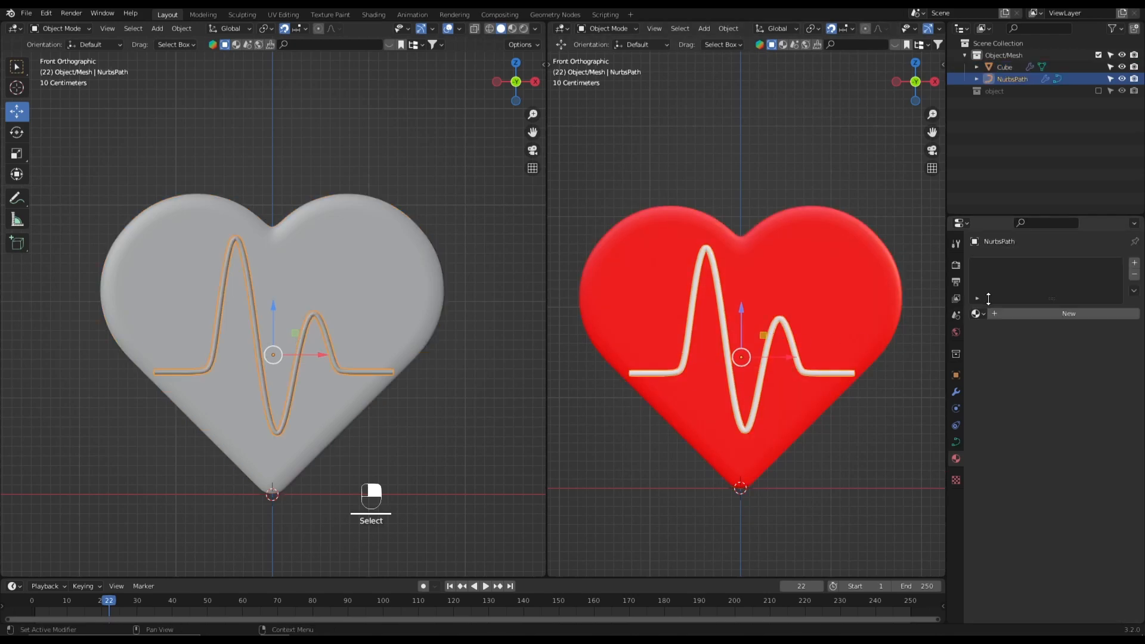
click(1015, 315)
click(1086, 418)
drag(1113, 266, 1114, 239)
- Set the heartbeat line material's roughness to 0.4 and deselect the line
scroll(1072, 475, down, 1)
scroll(1072, 478, down, 2)
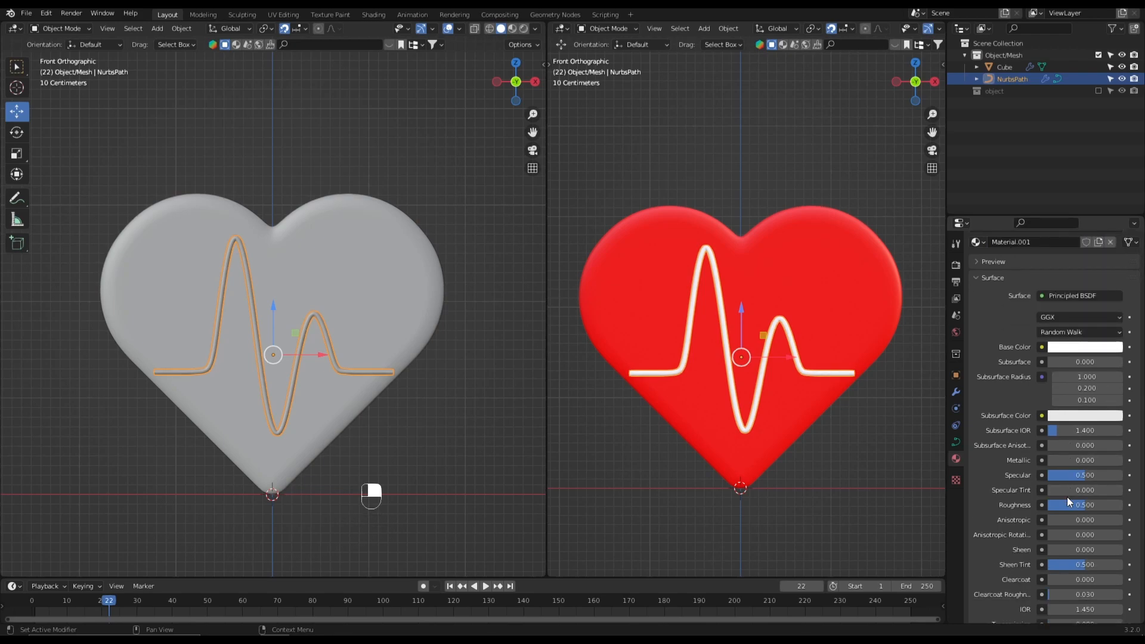
click(1076, 505)
text(0.5)
key(Return)
click(835, 502)
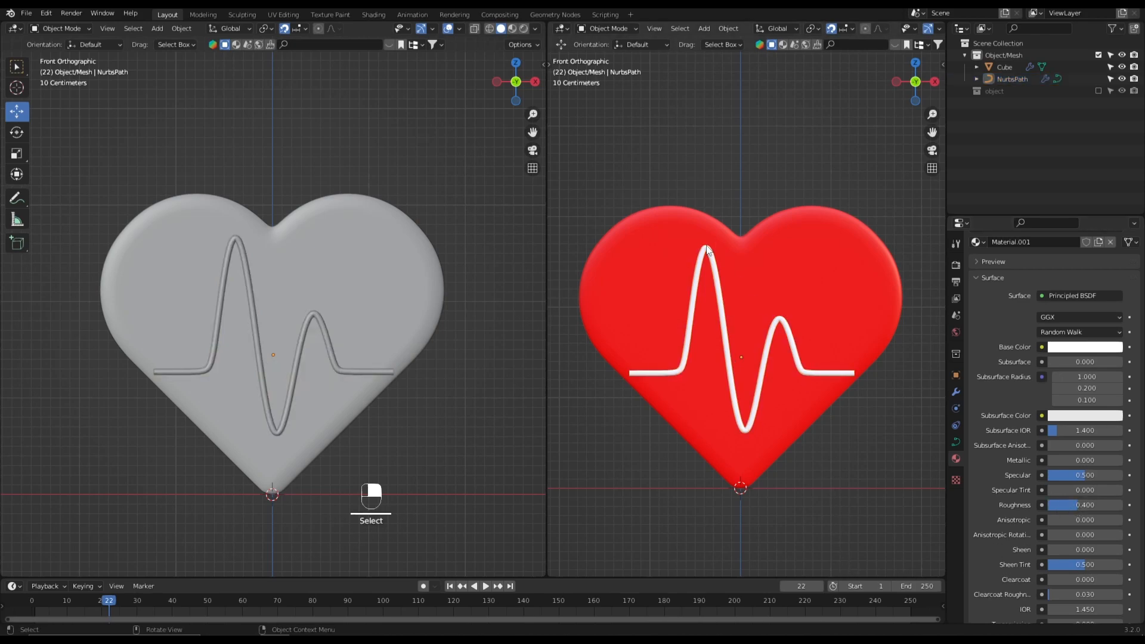
- Switch the editing viewport to Material Preview shading and the second viewport to Rendered shading
scroll(708, 249, down, 4)
scroll(750, 303, up, 1)
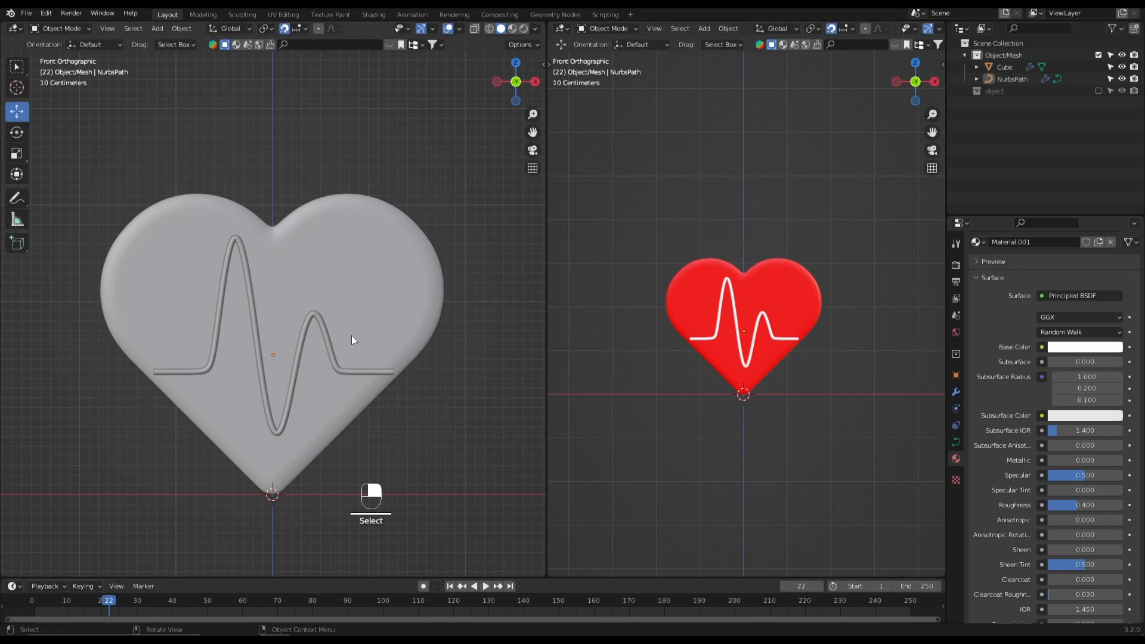
key(z)
click(358, 405)
key(z)
click(759, 257)
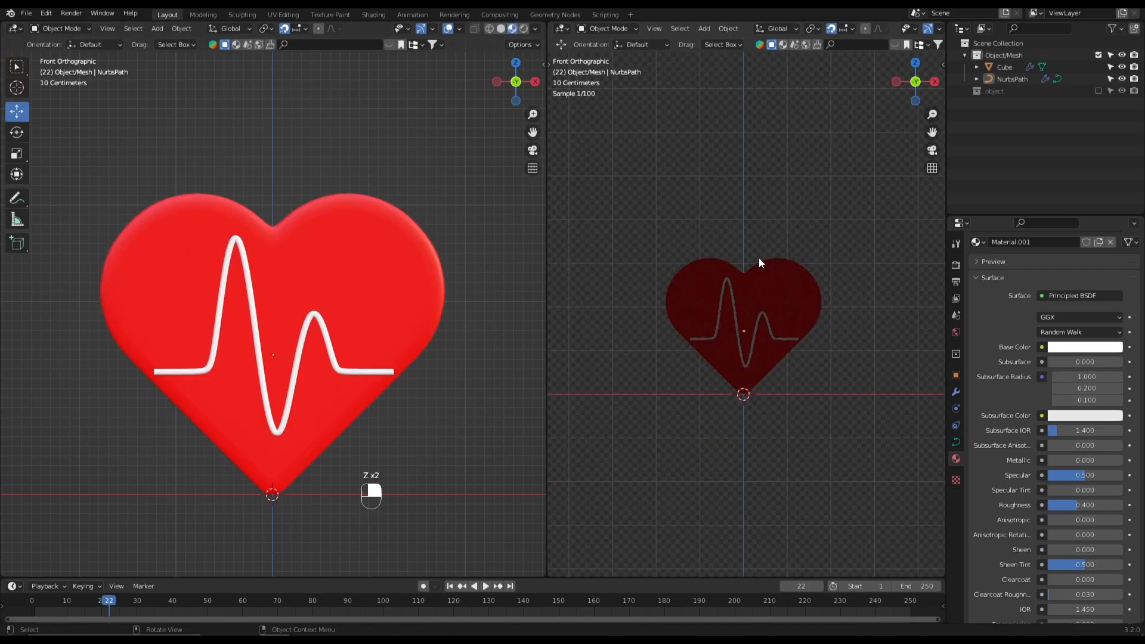
- Enable the object collection containing the camera and lights, and show the rendered viewport through the camera
click(1100, 90)
scroll(778, 342, down, 2)
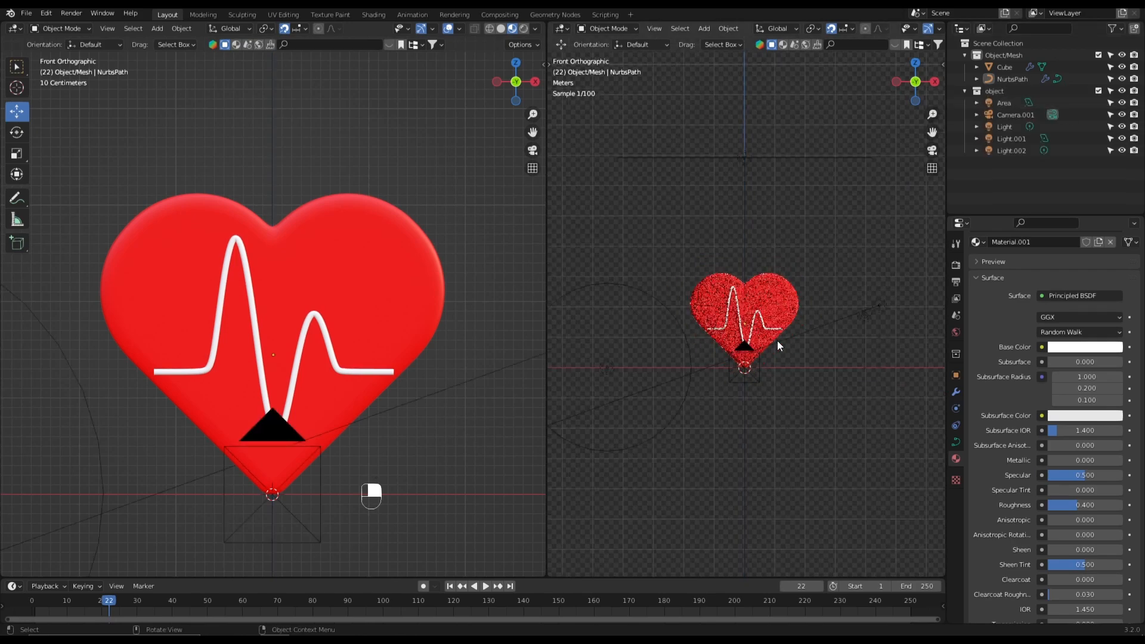
click(932, 150)
scroll(314, 418, down, 3)
- Inspect the camera, area light, both point lights and rectangular area light settings in perspective, ending with nothing selected
middle_drag(314, 417, 353, 403)
click(349, 395)
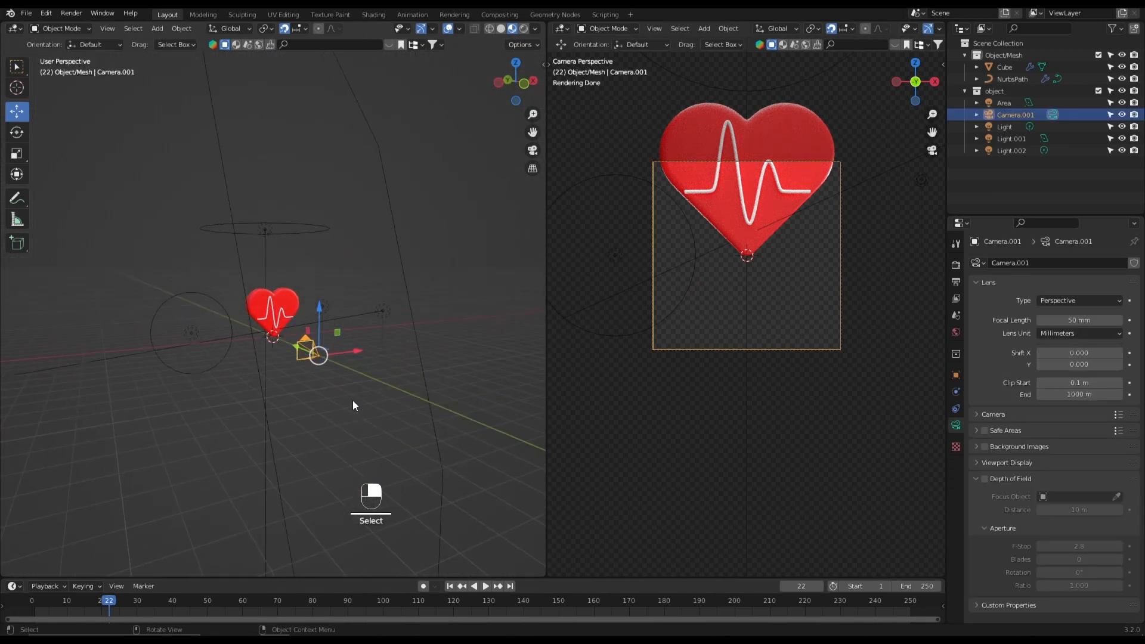
click(324, 230)
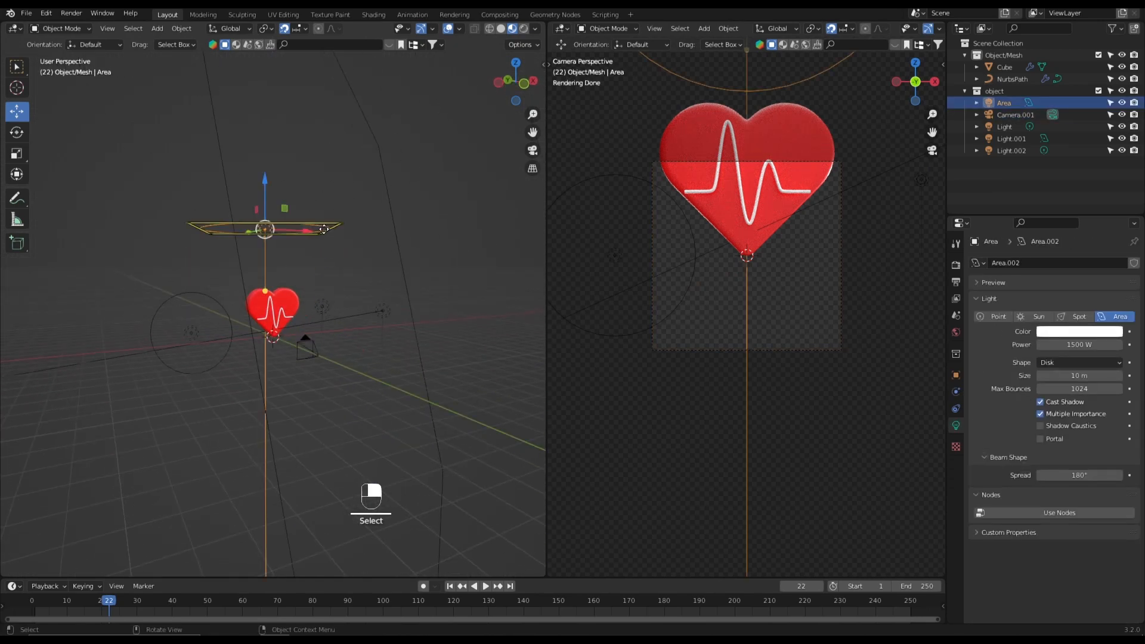
click(228, 303)
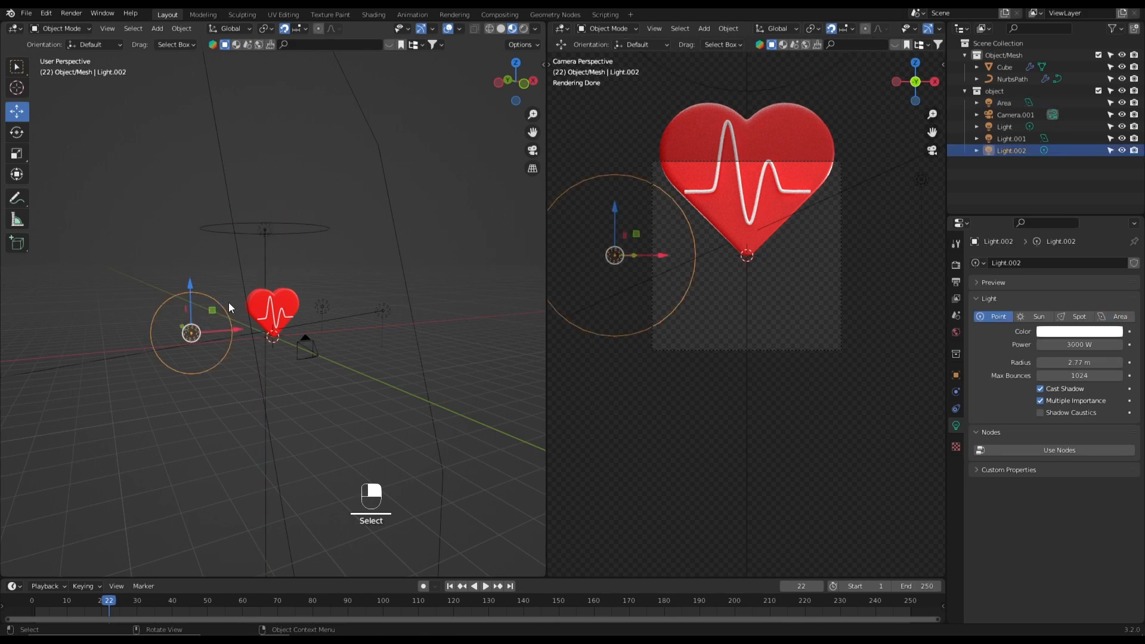
click(333, 308)
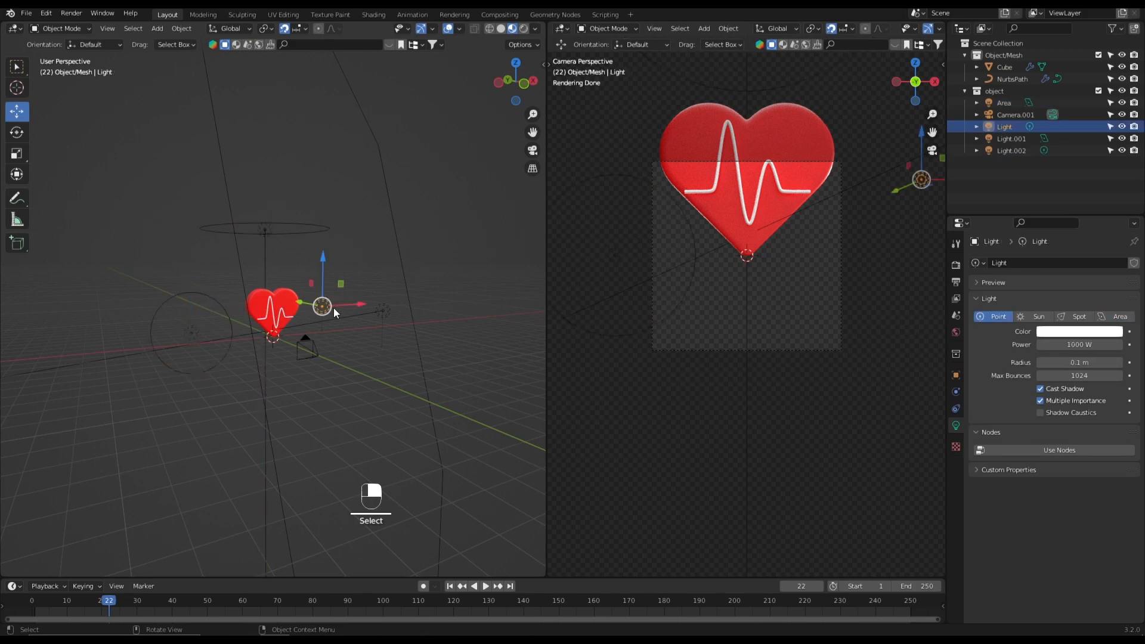
click(387, 309)
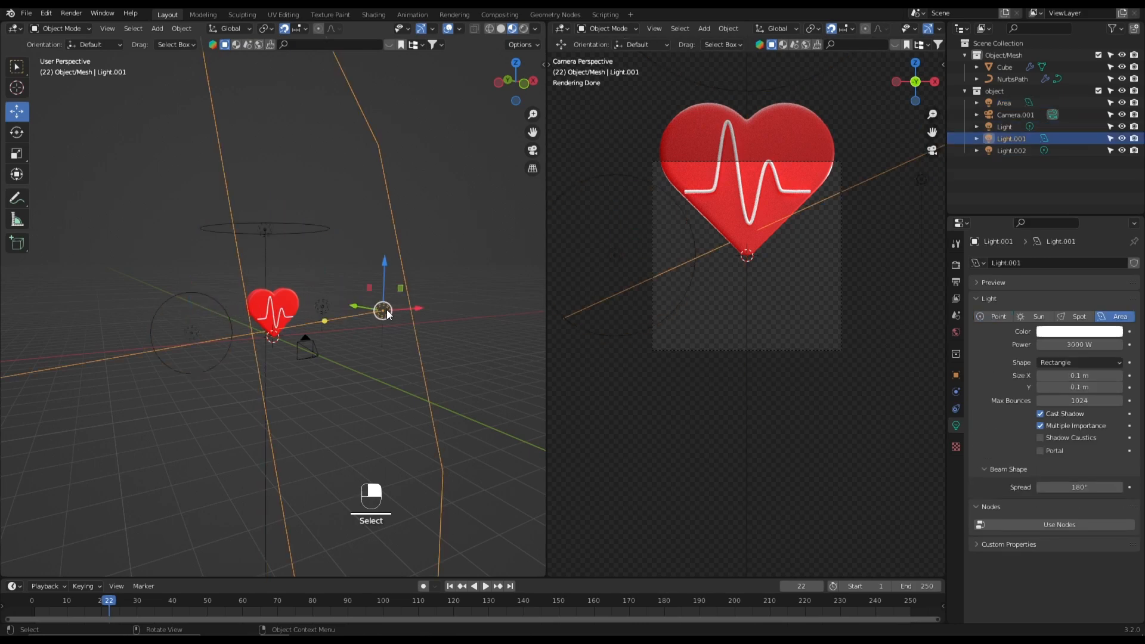
click(357, 342)
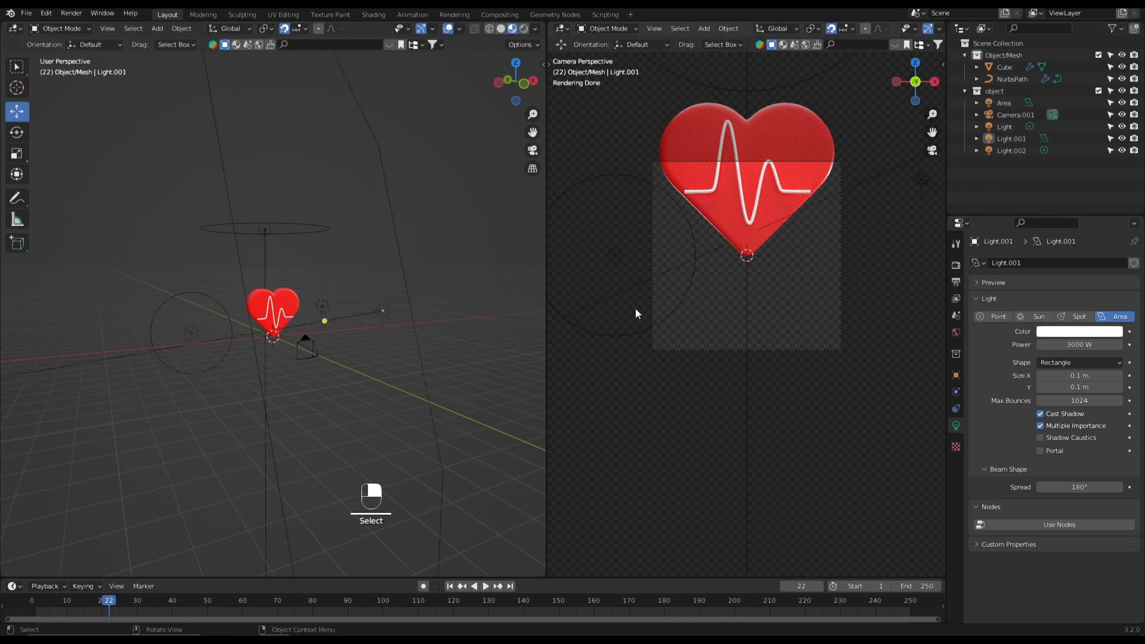
- Turn off snapping, raise the camera and move it about -0.46 m along Y so the whole heart fits the frame
click(308, 348)
drag(320, 340, 332, 301)
right_click(333, 304)
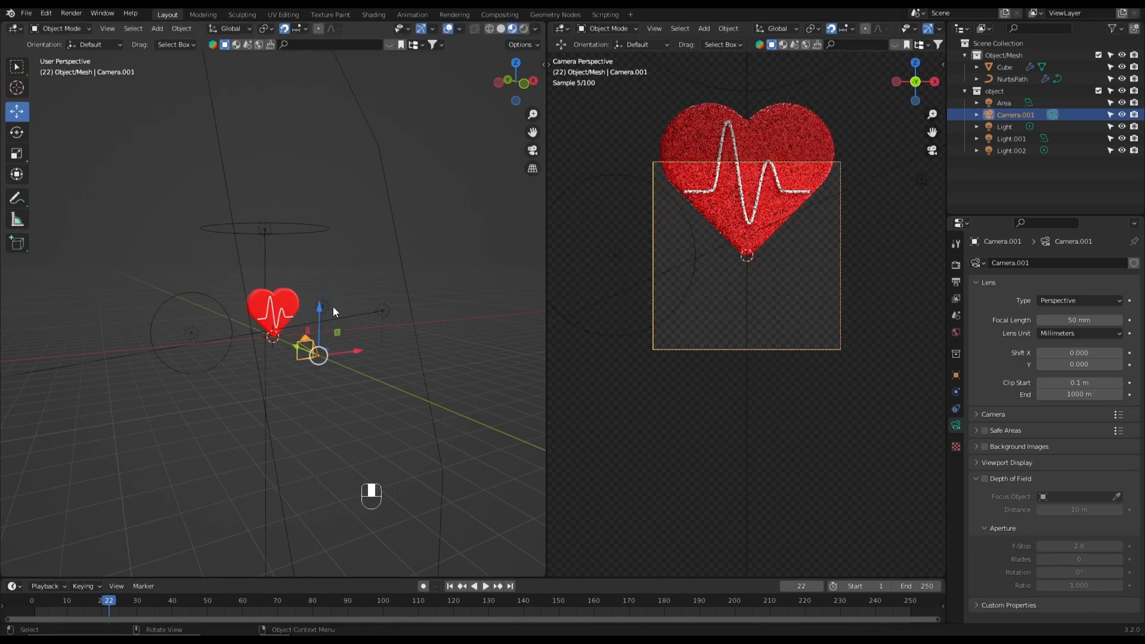
click(285, 28)
mouse_move(318, 325)
mouse_down()
mouse_move(324, 283)
mouse_move(300, 322)
mouse_up()
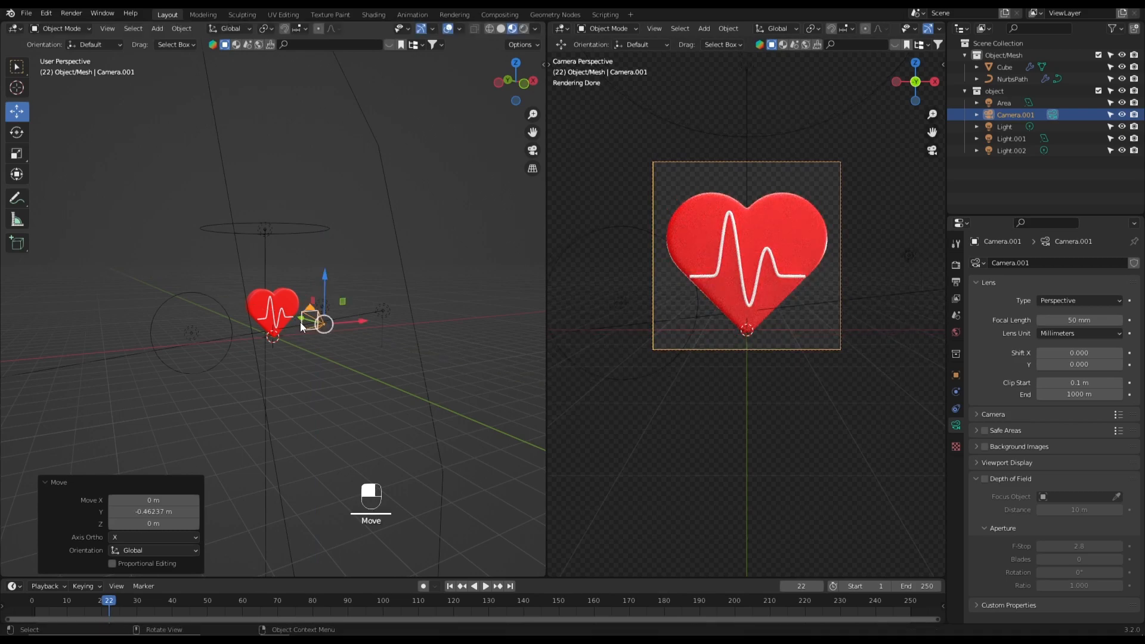
click(340, 399)
- Make the object collection unselectable and select the heart together with its heartbeat line
click(1111, 92)
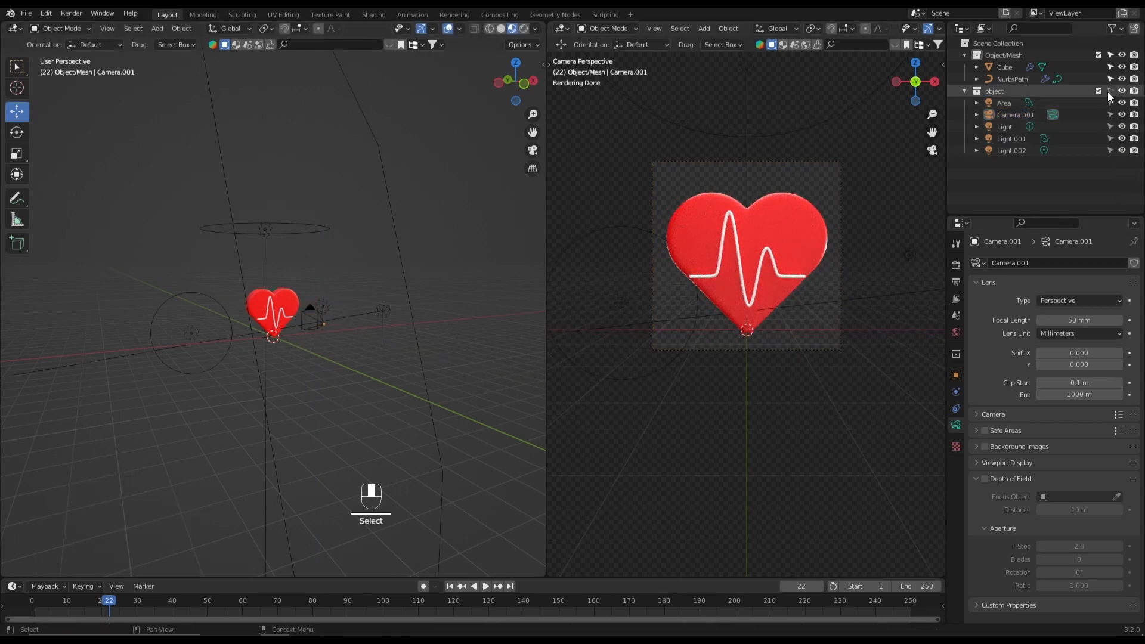
scroll(307, 315, up, 2)
scroll(306, 314, up, 2)
key(a)
- Rotate the heart and heartbeat line 30.9° about the global Z axis from the front view
click(16, 132)
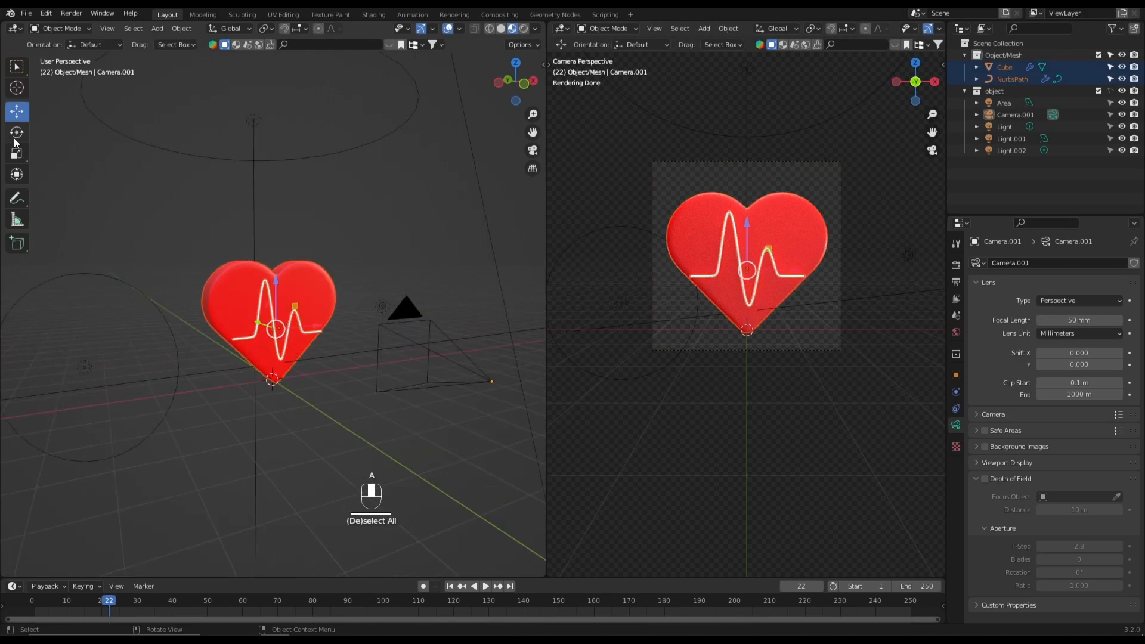
key(grave)
click(68, 148)
key(r)
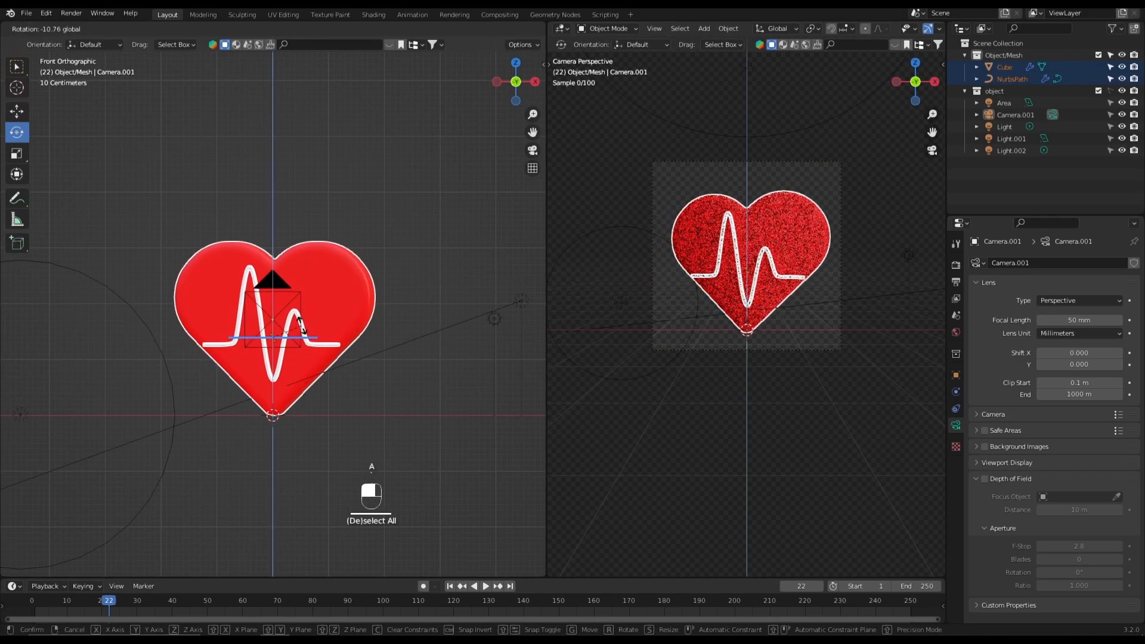
drag(299, 346, 294, 349)
right_click(294, 349)
mouse_move(295, 349)
middle_down()
mouse_move(319, 366)
mouse_move(299, 364)
mouse_move(310, 352)
mouse_move(257, 288)
mouse_move(293, 361)
middle_up()
drag(293, 360, 302, 371)
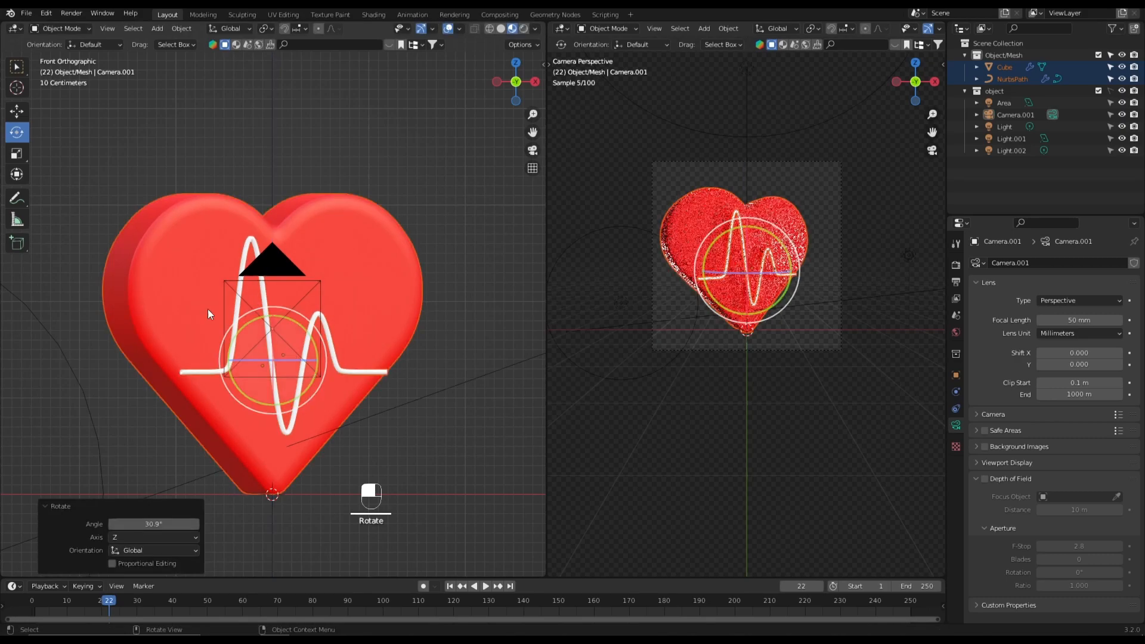
- Move the heart and line about 0.2 m along X to center them in the camera frame, and deselect them
click(12, 112)
scroll(93, 174, down, 4)
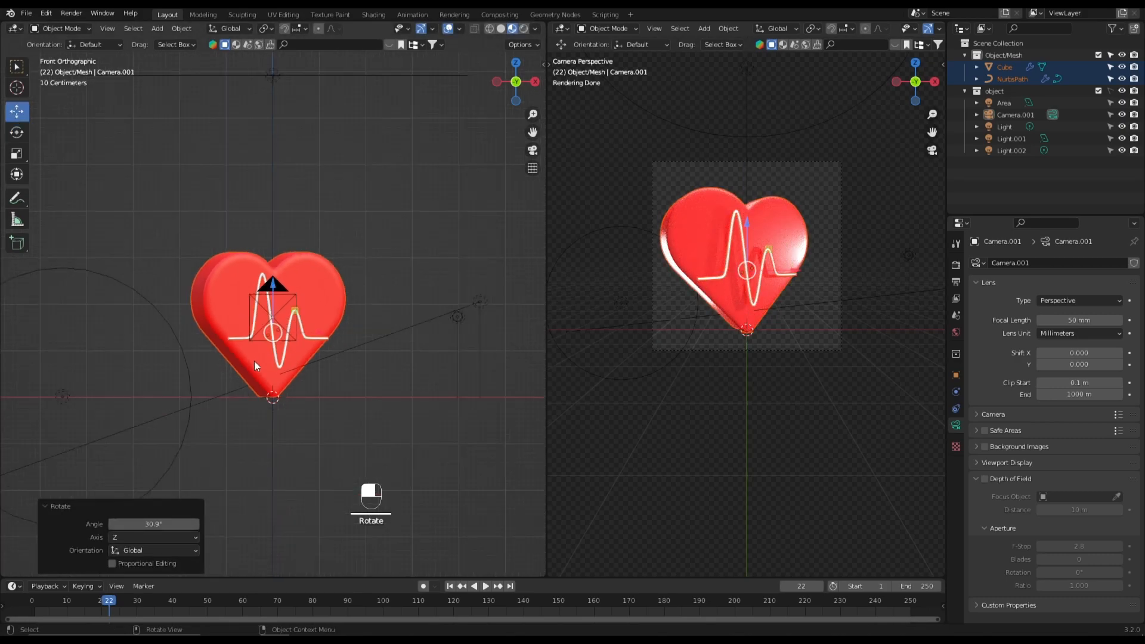
scroll(822, 261, up, 2)
drag(816, 260, 826, 265)
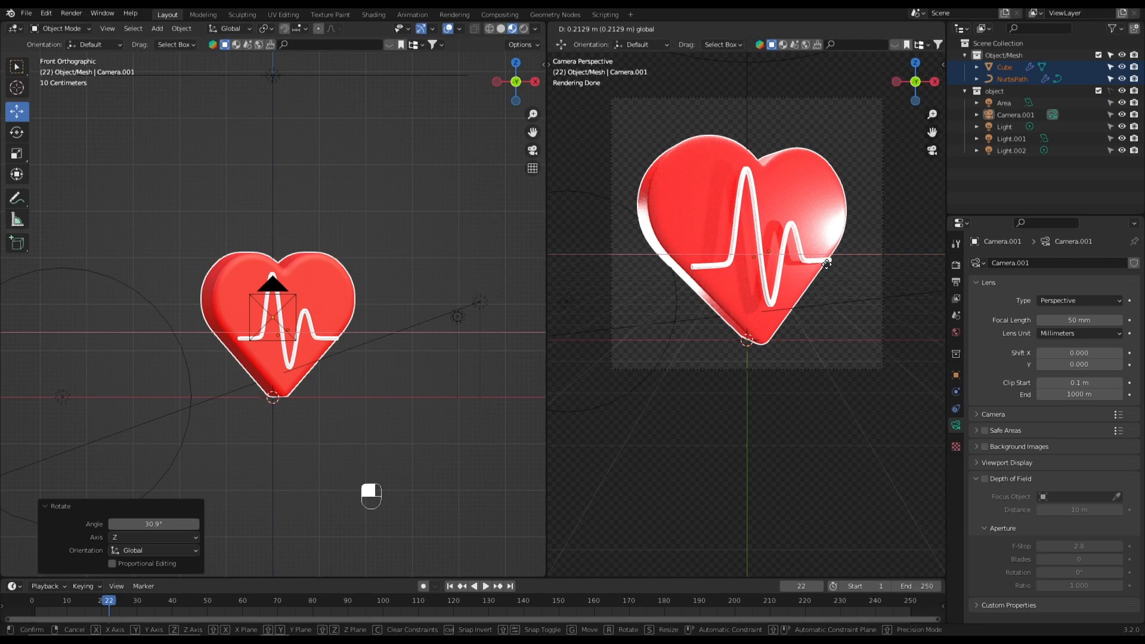
drag(827, 263, 826, 263)
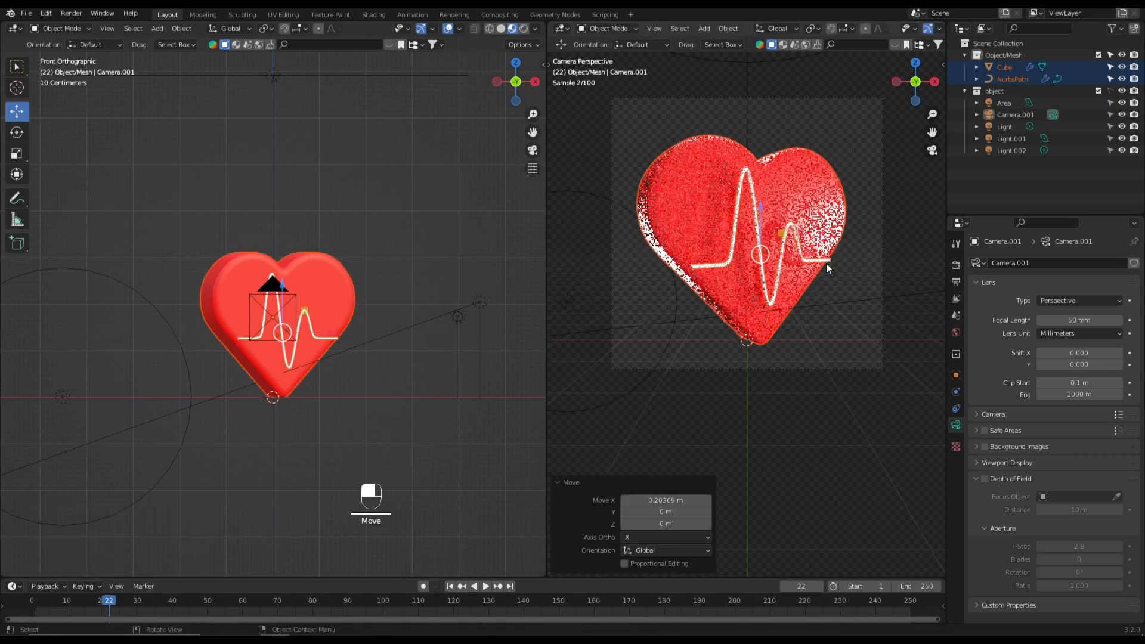
click(412, 421)
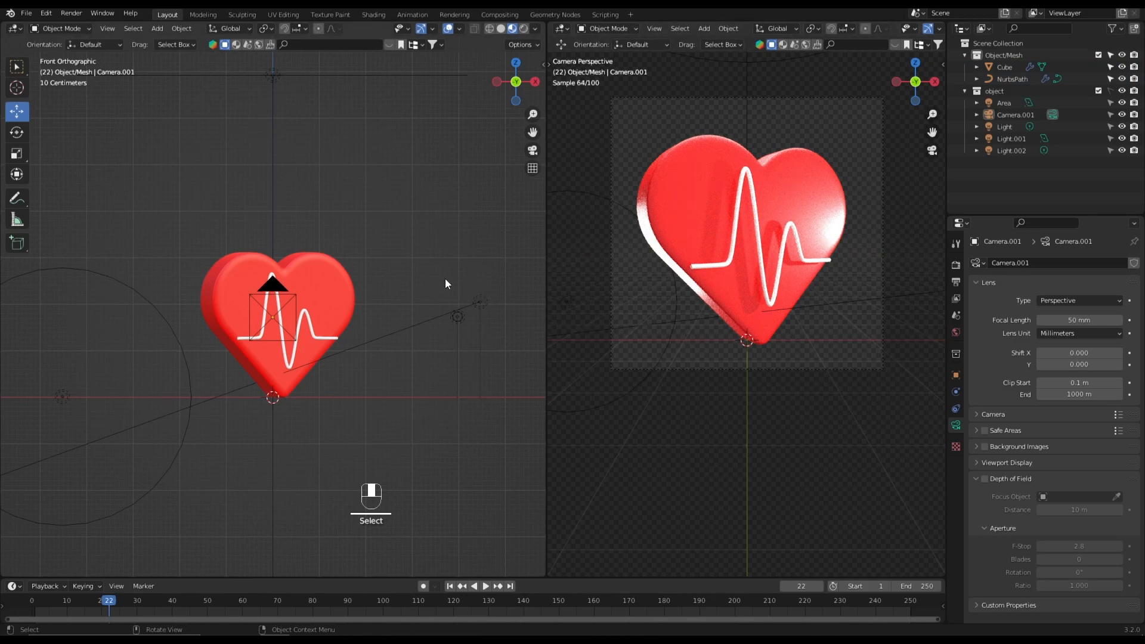
- Select the overhead area light and move it about -1.22 m along Y, centering it over the heart in the top view
scroll(392, 294, down, 2)
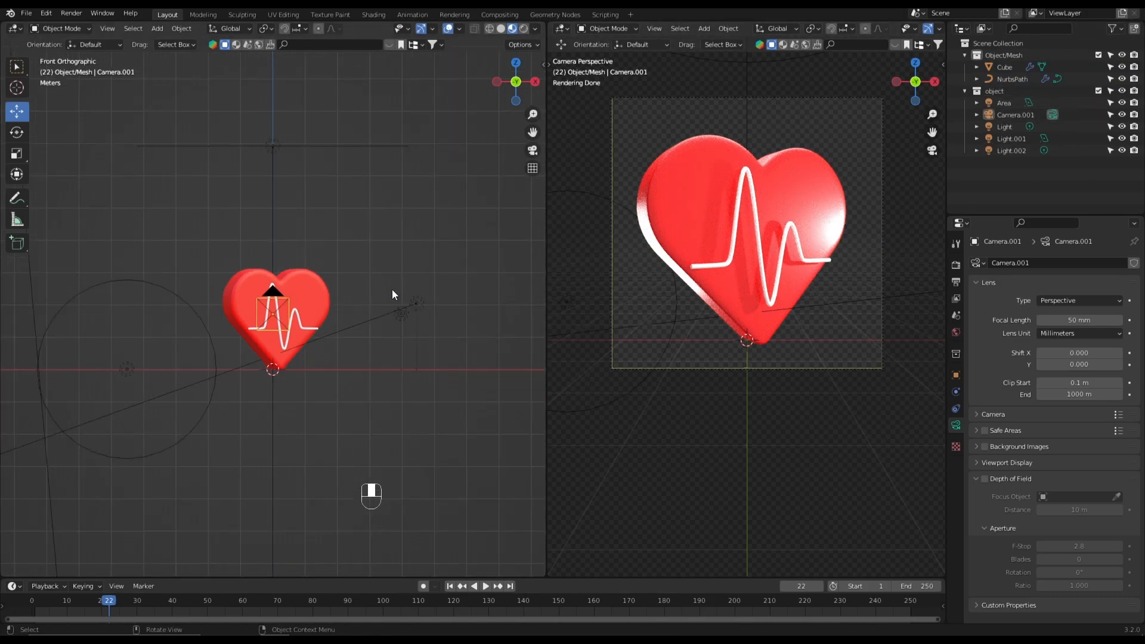
middle_drag(392, 290, 393, 342)
scroll(393, 342, down, 3)
click(331, 235)
key(grave)
scroll(307, 250, up, 5)
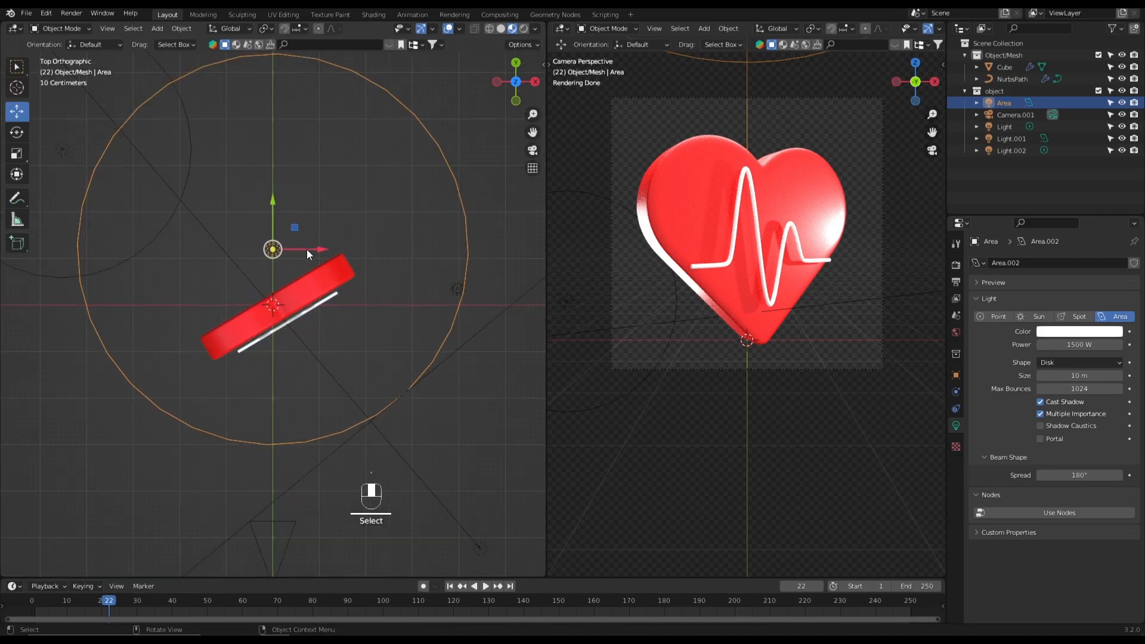
scroll(307, 249, up, 3)
key(g)
key(z)
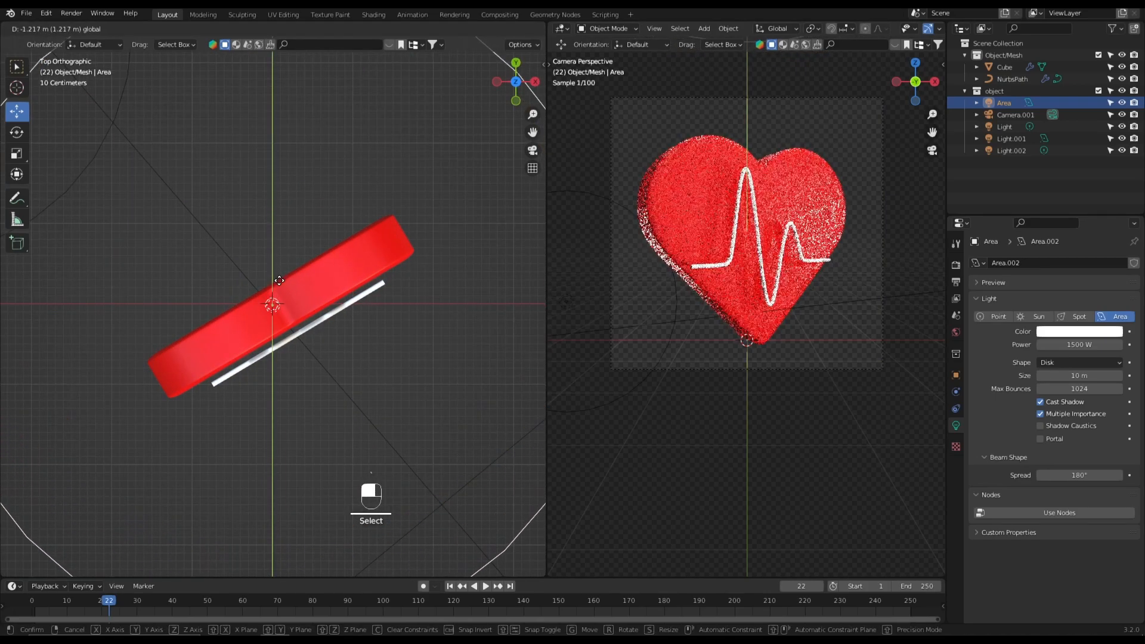
click(279, 280)
- Reposition the 3000 W point light from behind the heart to its front-left side, finishing with a 4.165 m move along X
key(grave)
click(234, 235)
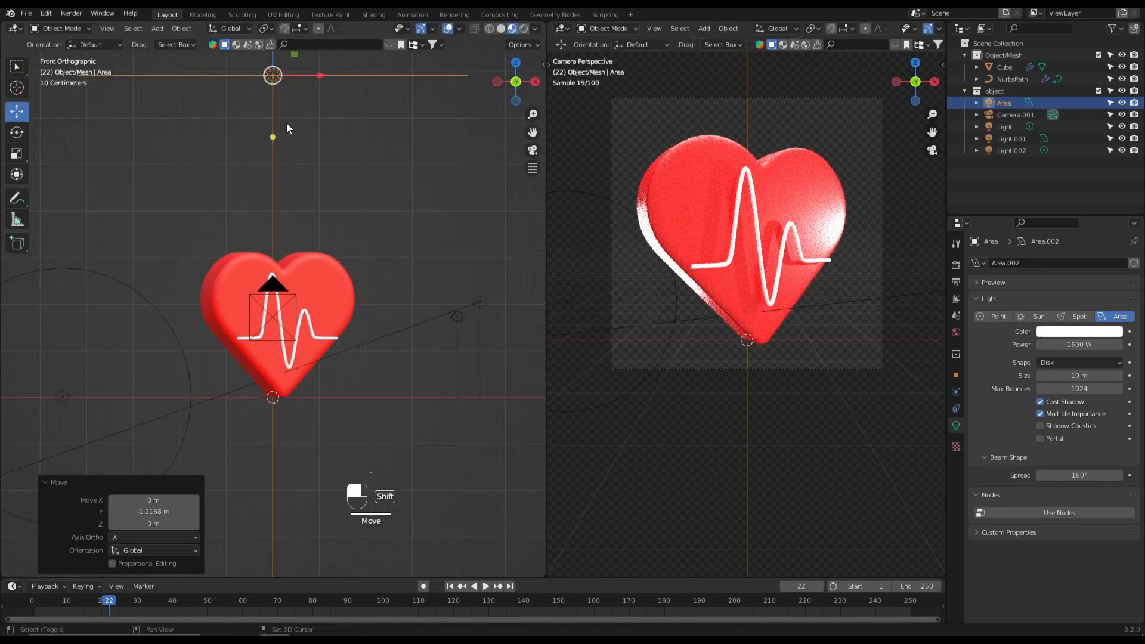
shift+middle_drag(284, 121, 287, 211)
drag(277, 135, 285, 243)
right_click(285, 243)
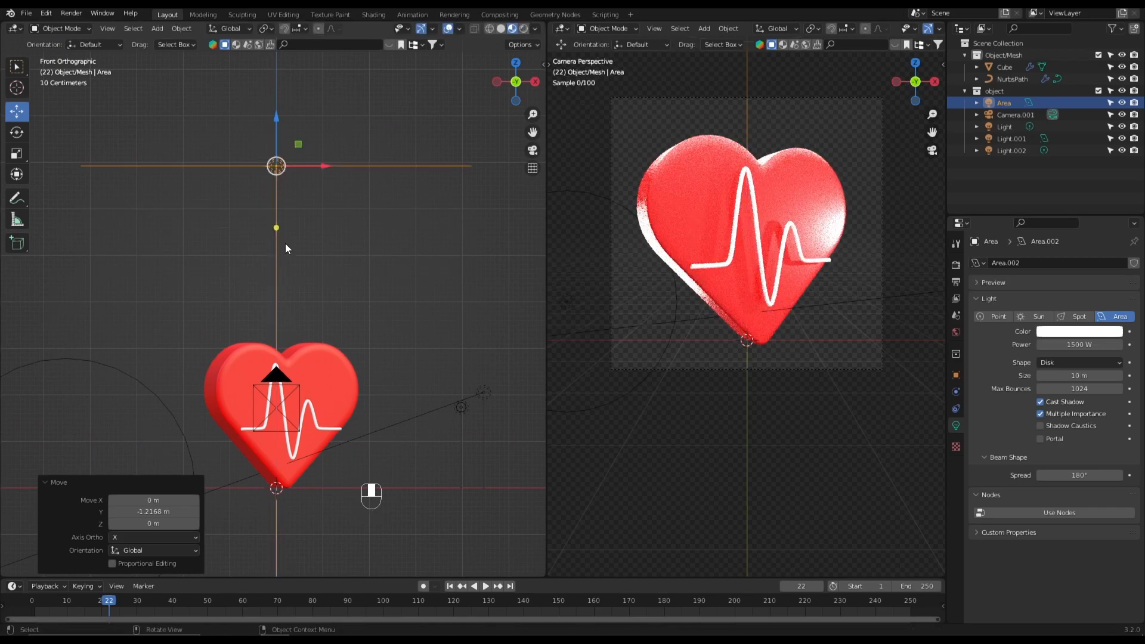
scroll(286, 248, down, 3)
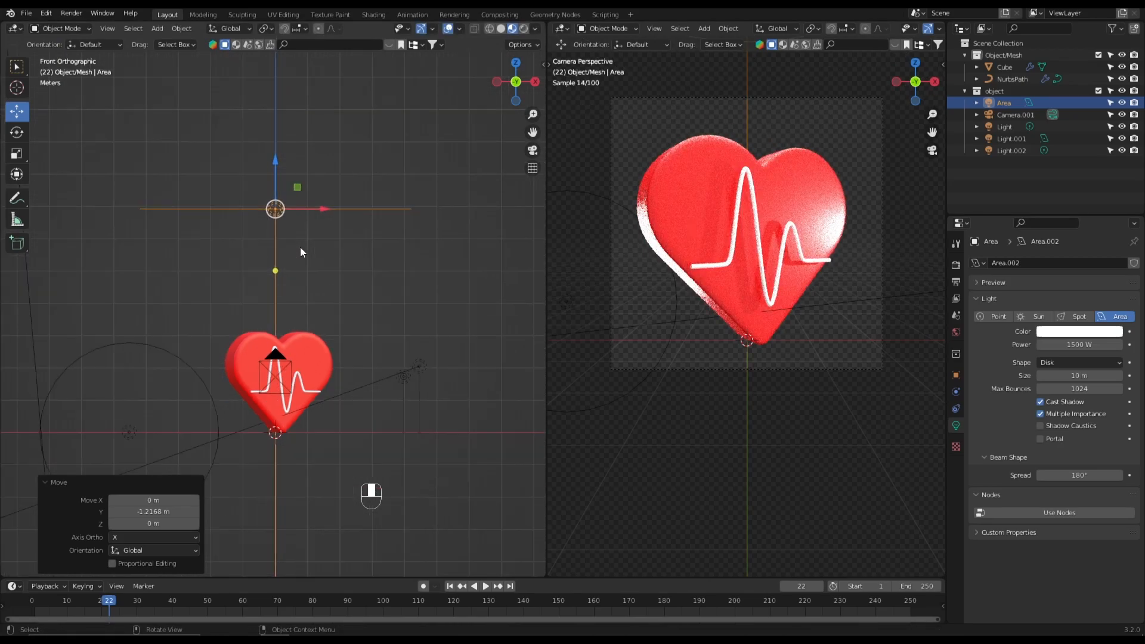
click(244, 312)
key(grave)
click(244, 234)
shift+middle_drag(256, 317, 349, 322)
drag(335, 225, 282, 271)
drag(278, 226, 231, 230)
key(grave)
click(209, 212)
drag(201, 313, 201, 241)
key(grave)
click(213, 184)
drag(215, 180, 360, 424)
click(361, 424)
shift+middle_drag(360, 424, 350, 324)
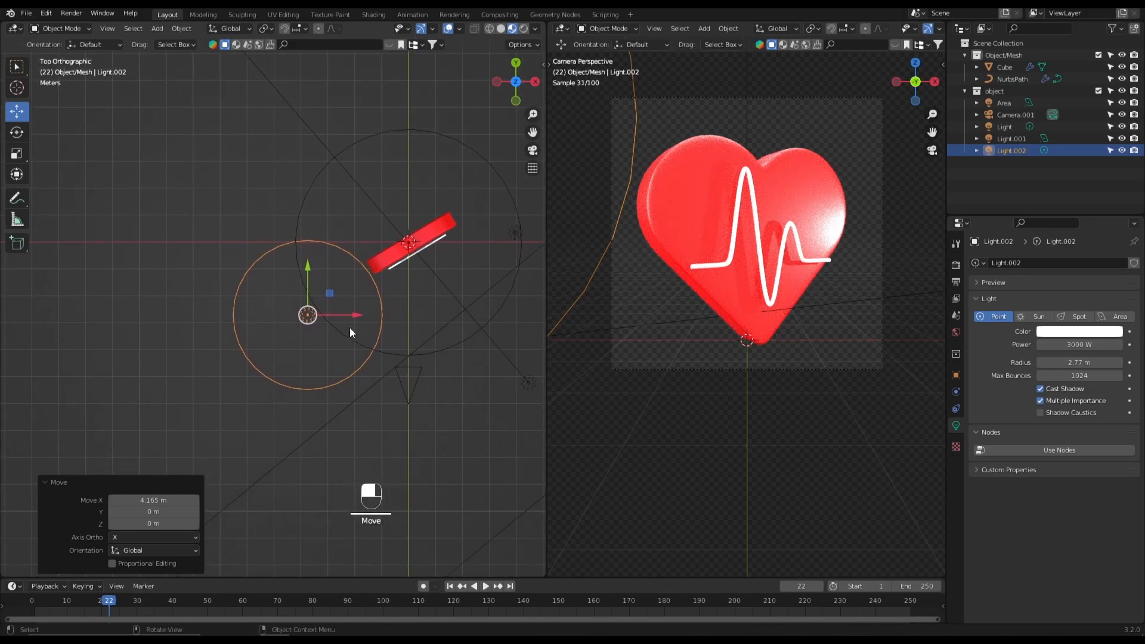
- Select the 1000 W point light beside the heart and move it about -3.57 m along Y, in front of the heart
key(grave)
click(288, 250)
shift+middle_drag(383, 317, 380, 289)
click(396, 284)
key(grave)
click(401, 205)
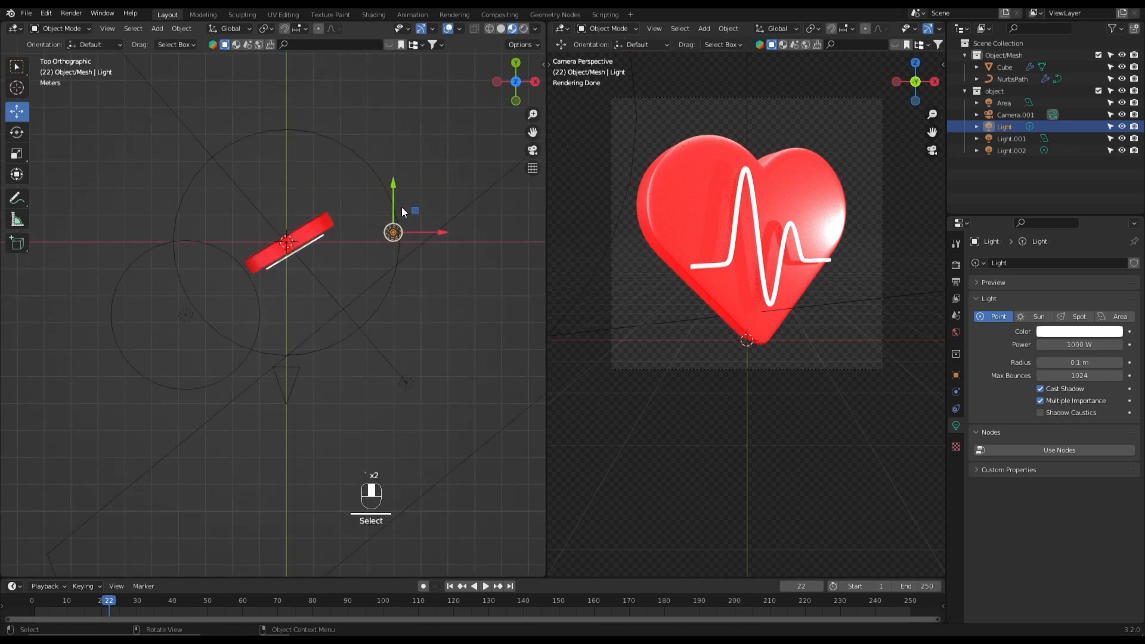
drag(393, 206, 394, 297)
- Increase the selected point light's radius to 3.46 m and shift it about 0.35 m along X
mouse_move(1079, 363)
mouse_down()
mouse_move(1117, 364)
mouse_move(1102, 363)
mouse_up()
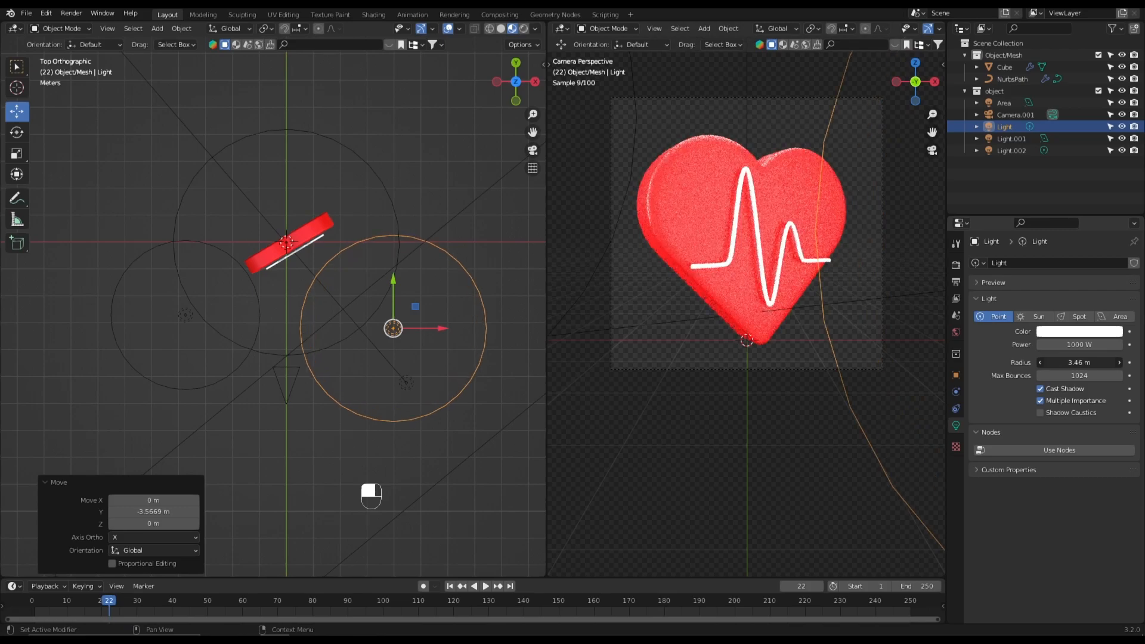
drag(438, 330, 451, 335)
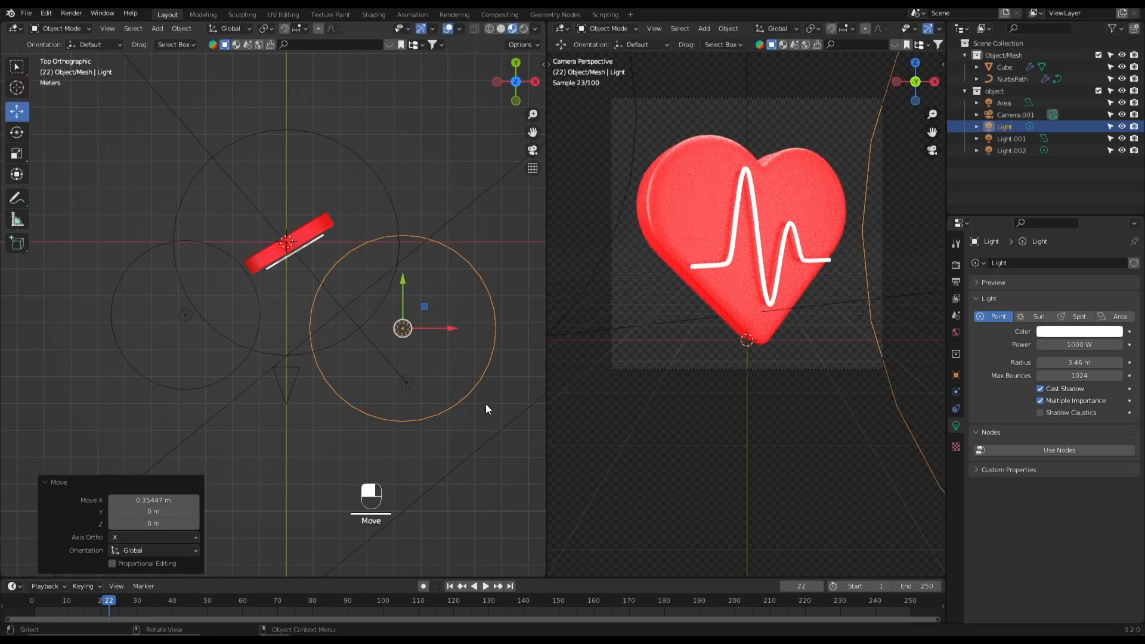
- Set the selected point light's power to 500 W and deselect it
shift+middle_drag(481, 399, 455, 385)
click(1068, 344)
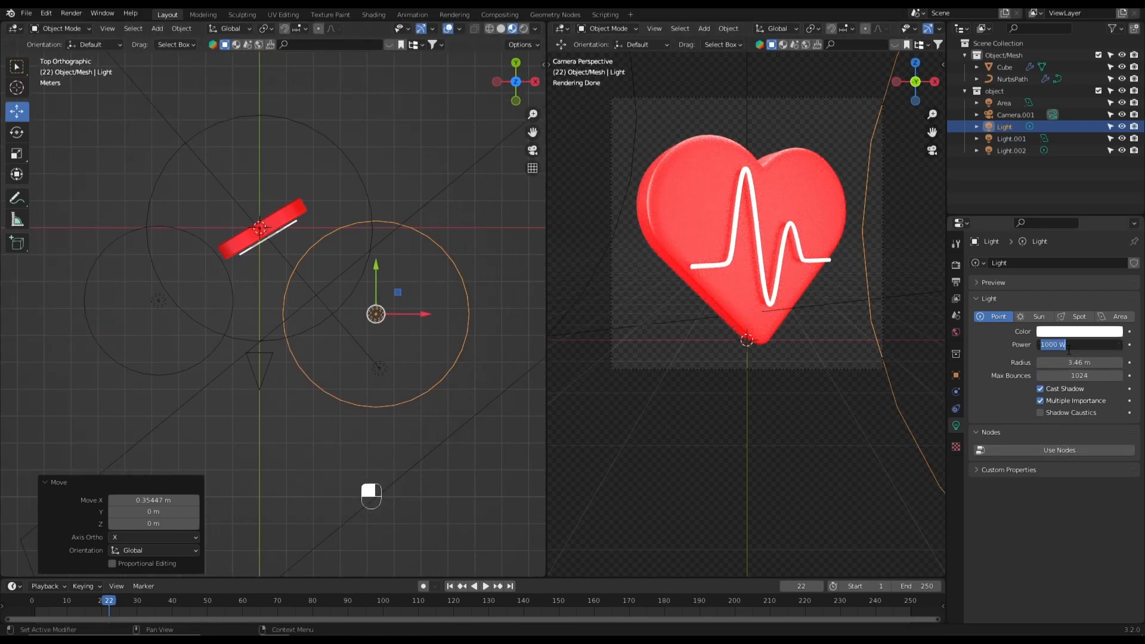
key(BackSpace)
text(500)
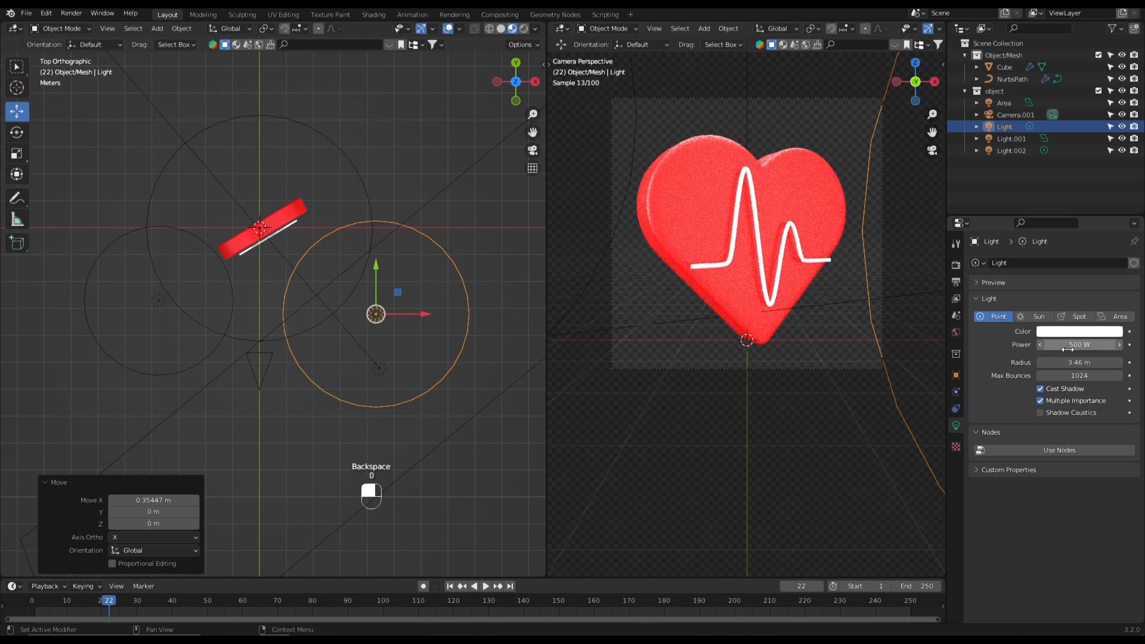
click(441, 468)
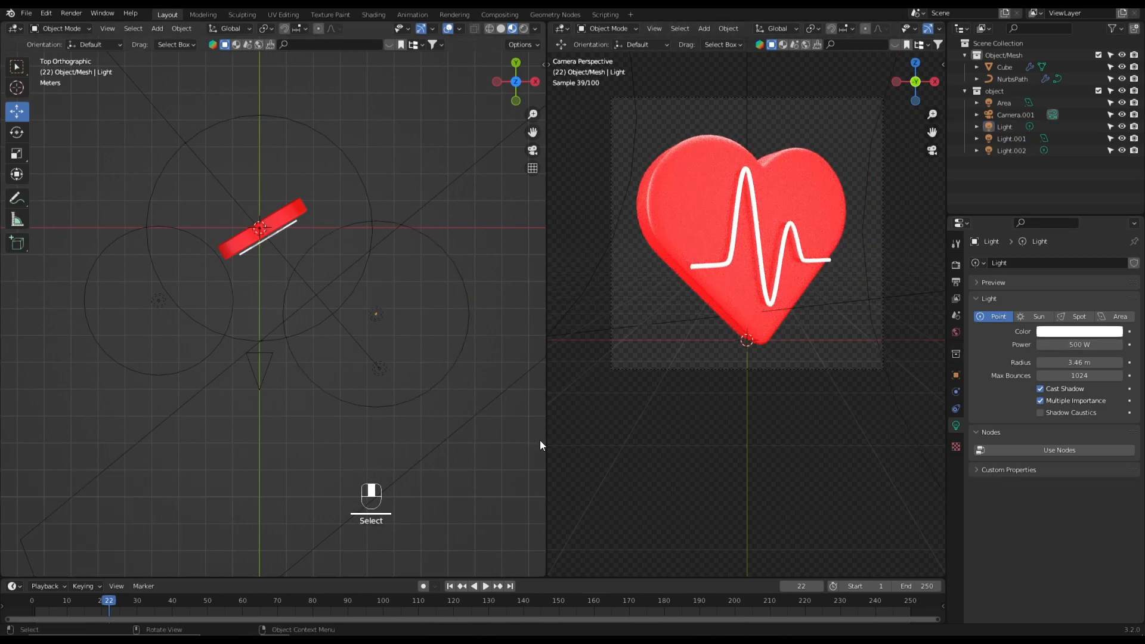
- Examine the lit heart and heartbeat line up close in the rendered camera view and the front view
scroll(703, 374, up, 1)
shift+middle_drag(705, 373, 691, 448)
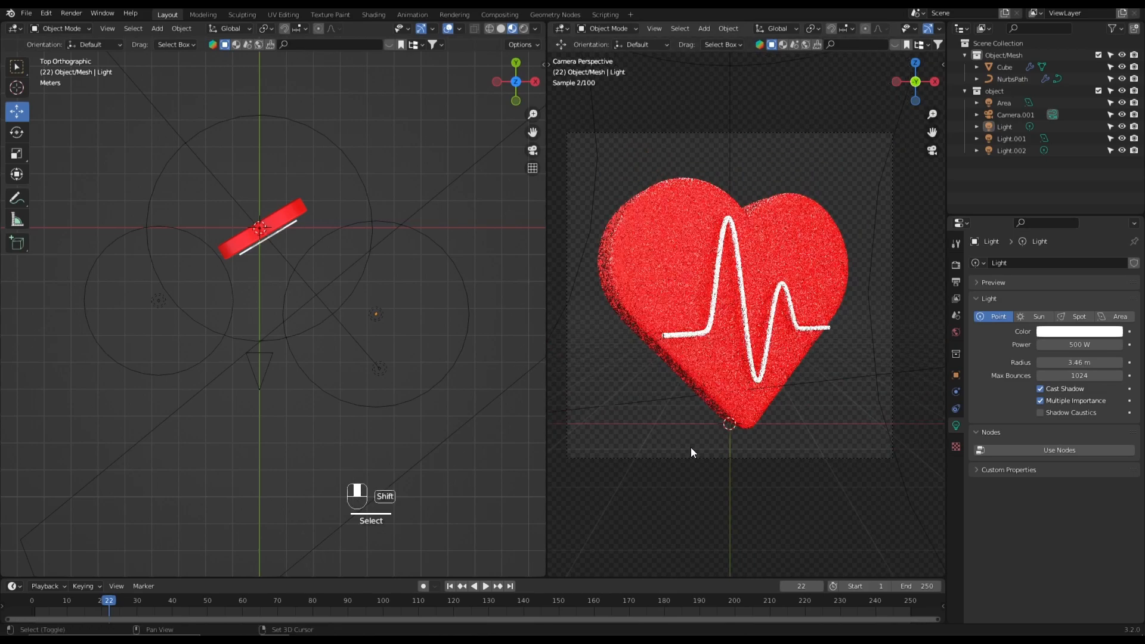
scroll(691, 448, up, 1)
key(KP_1)
scroll(273, 267, up, 10)
shift+middle_drag(294, 290, 356, 461)
scroll(377, 534, down, 3)
shift+middle_drag(704, 429, 714, 435)
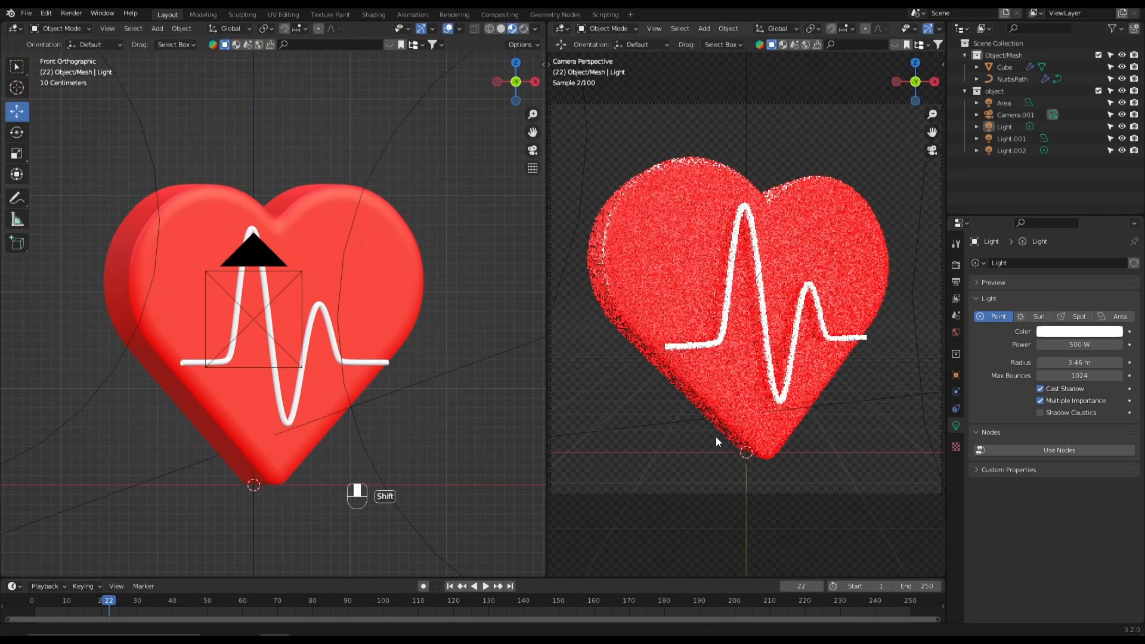